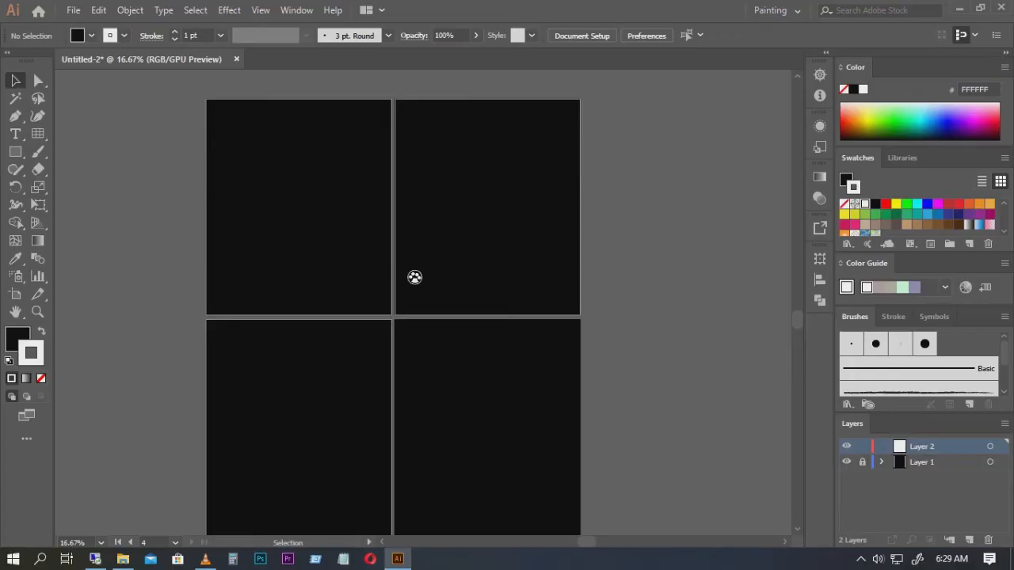
{"action": "scroll", "coordinate": [599, 254], "scroll_direction": "down", "scroll_amount": 1}
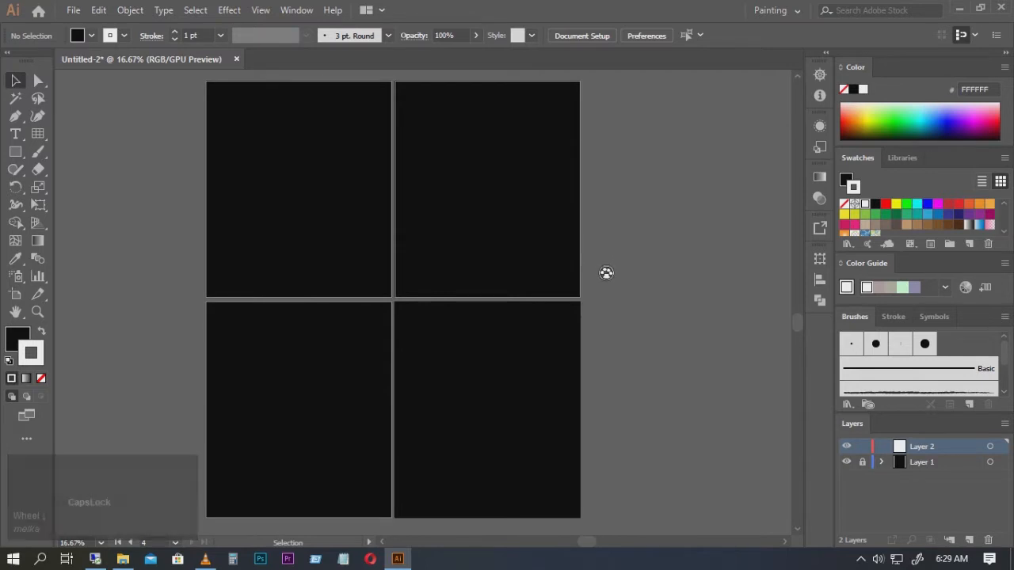
{"action": "left_click", "coordinate": [293, 188]}
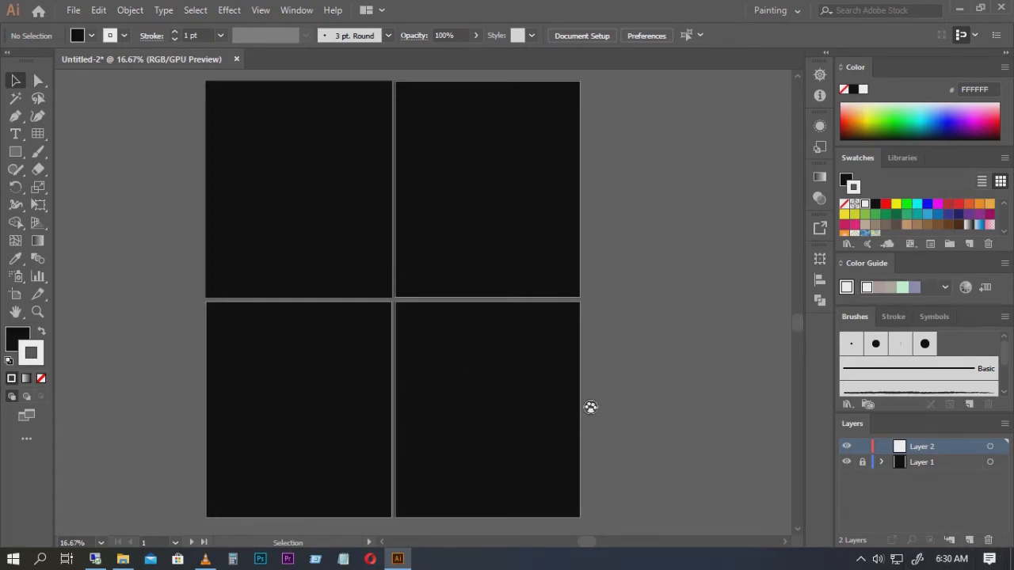
{"action": "scroll", "coordinate": [421, 301], "scroll_direction": "down", "scroll_amount": 1}
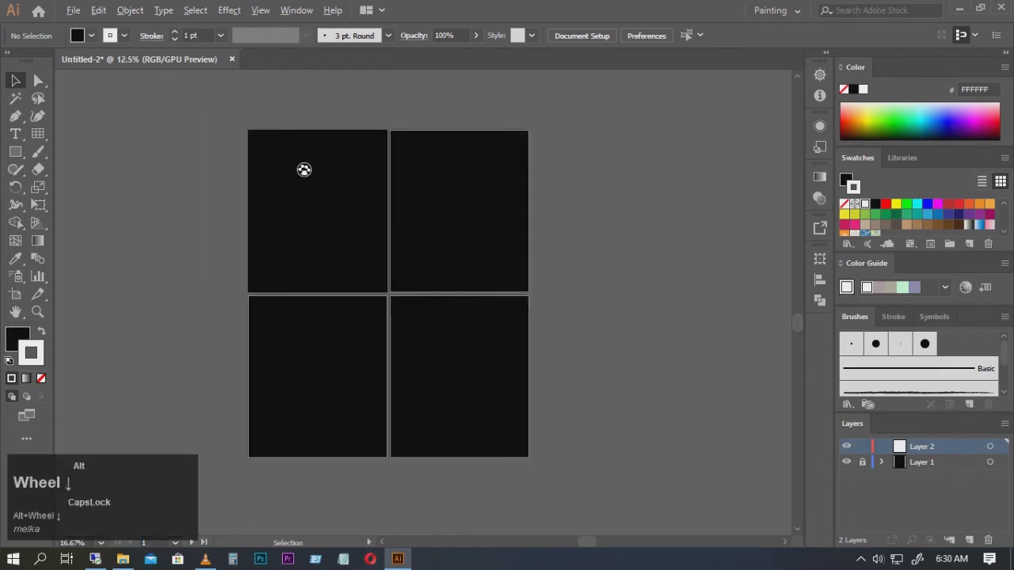
{"action": "scroll", "coordinate": [306, 170], "scroll_direction": "up", "scroll_amount": 1}
{"action": "scroll", "coordinate": [308, 171], "scroll_direction": "up", "scroll_amount": 1}
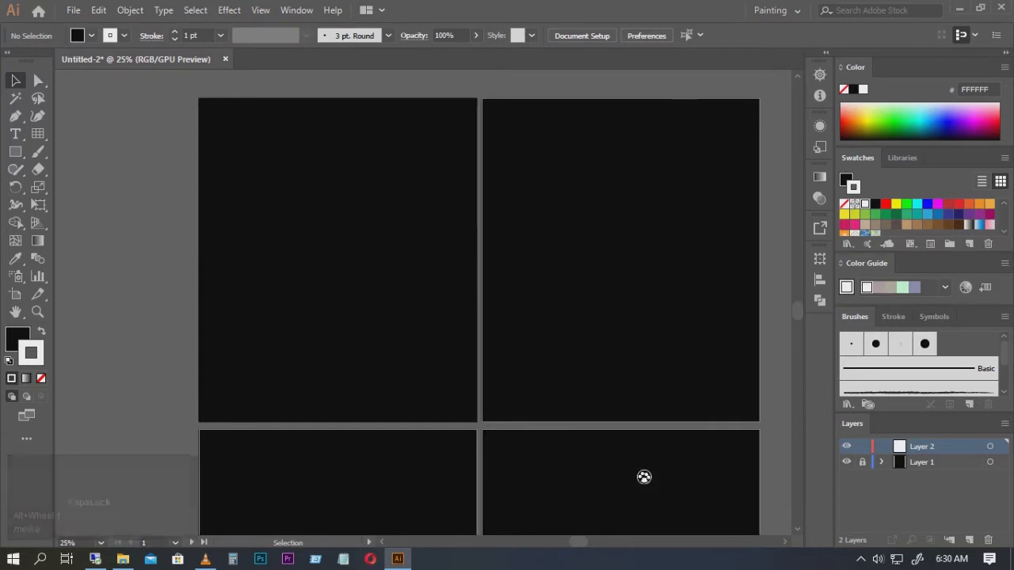
{"action": "left_click", "coordinate": [40, 136]}
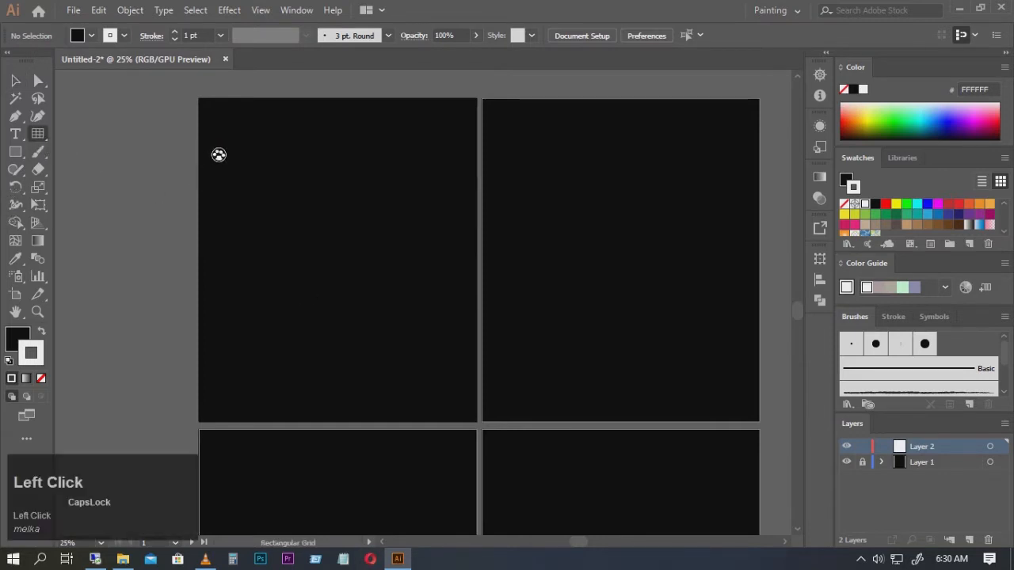
{"action": "left_click_drag", "start_coordinate": [235, 137], "coordinate": [436, 364]}
{"action": "key", "text": "ctrl+z"}
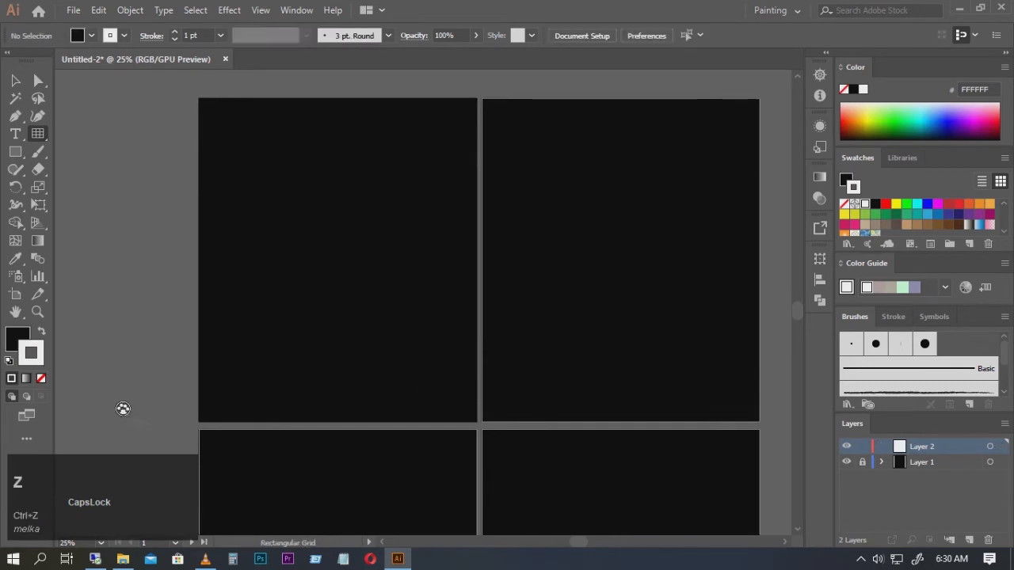
{"action": "left_click", "coordinate": [23, 385]}
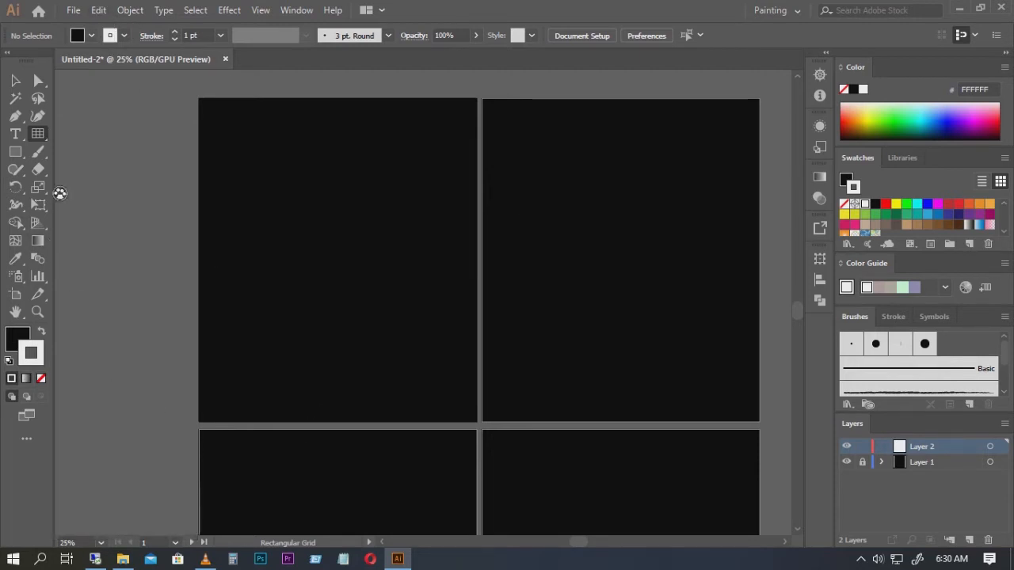
{"action": "mouse_move", "coordinate": [256, 149]}
{"action": "left_mouse_down"}
{"action": "mouse_move", "coordinate": [400, 366]}
{"action": "mouse_move", "coordinate": [436, 371]}
{"action": "left_mouse_up"}
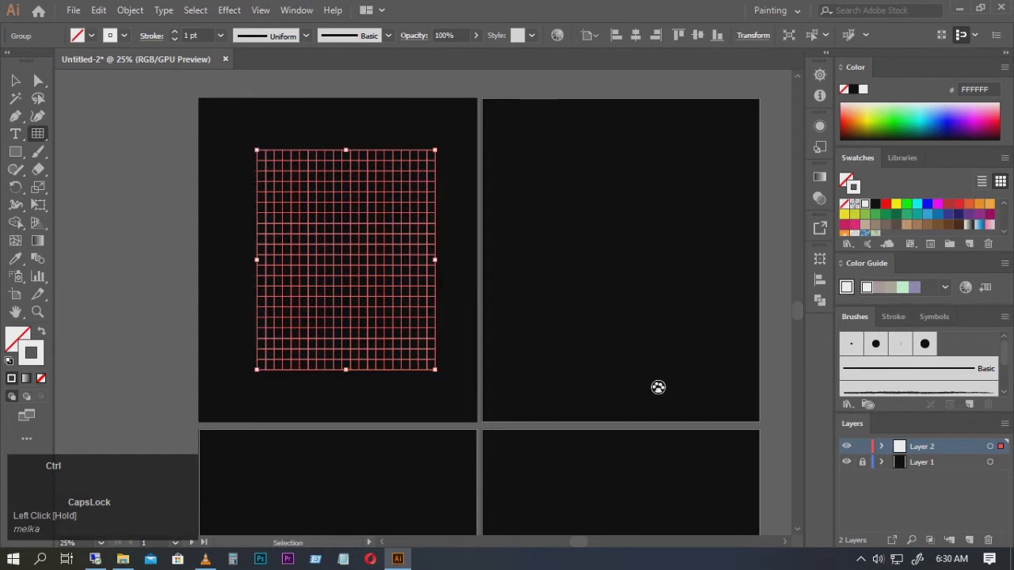
{"action": "key", "text": "ctrl+z"}
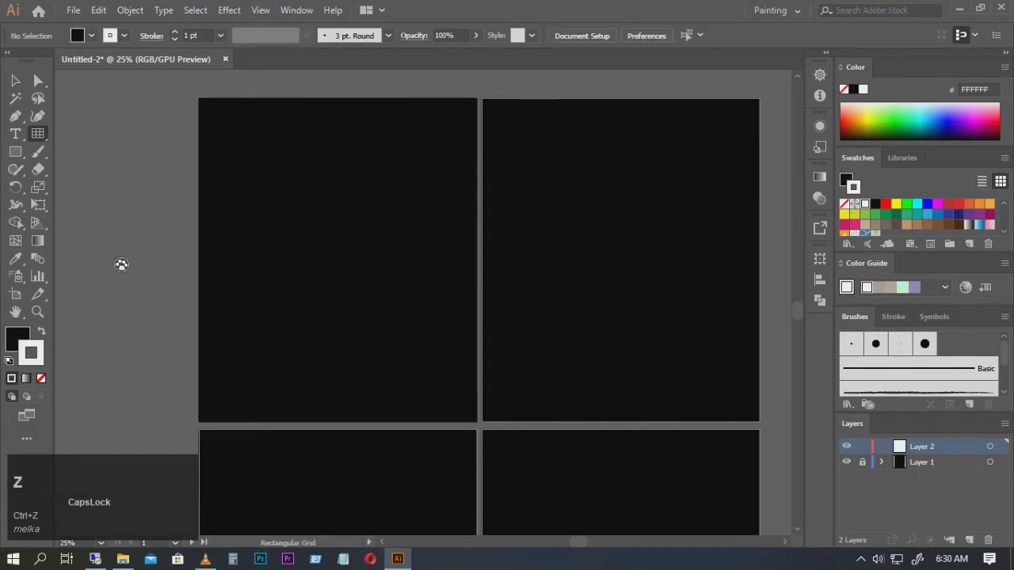
Draw a square rectangular grid with 20 horizontal and 20 vertical dividers on the upper-left artboard.
{"action": "double_click", "coordinate": [39, 137]}
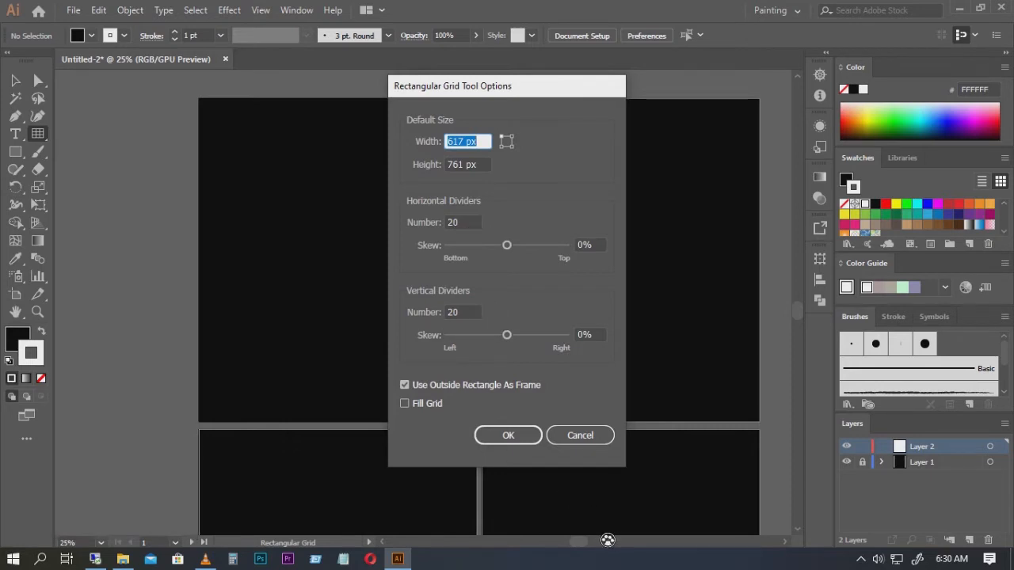
{"action": "left_click", "coordinate": [524, 445]}
{"action": "left_click_drag", "start_coordinate": [232, 145], "coordinate": [414, 369]}
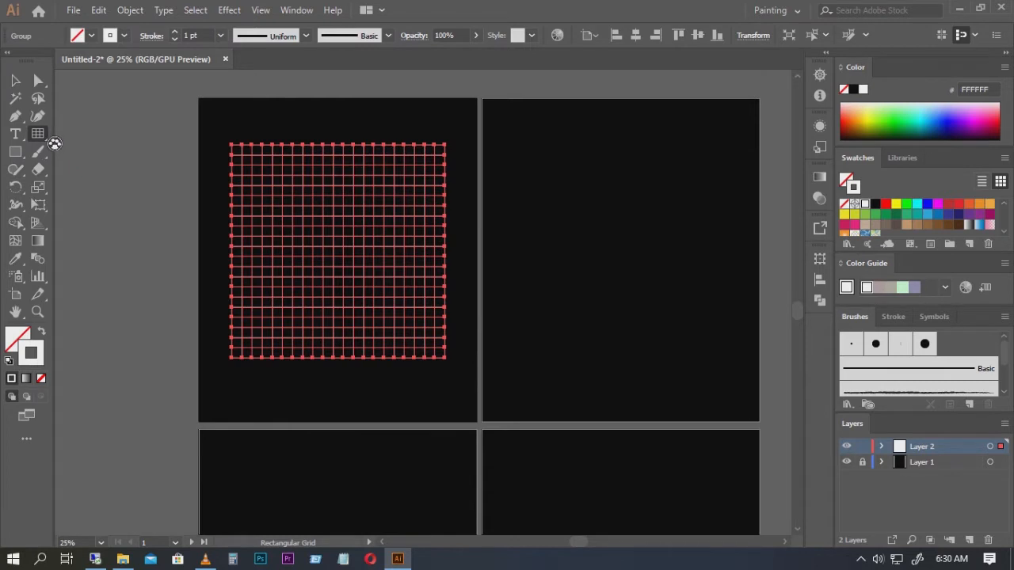
Narrow the grid's upper edge symmetrically with Perspective Distort so that it tapers into a trapezoid.
{"action": "key", "text": "e"}
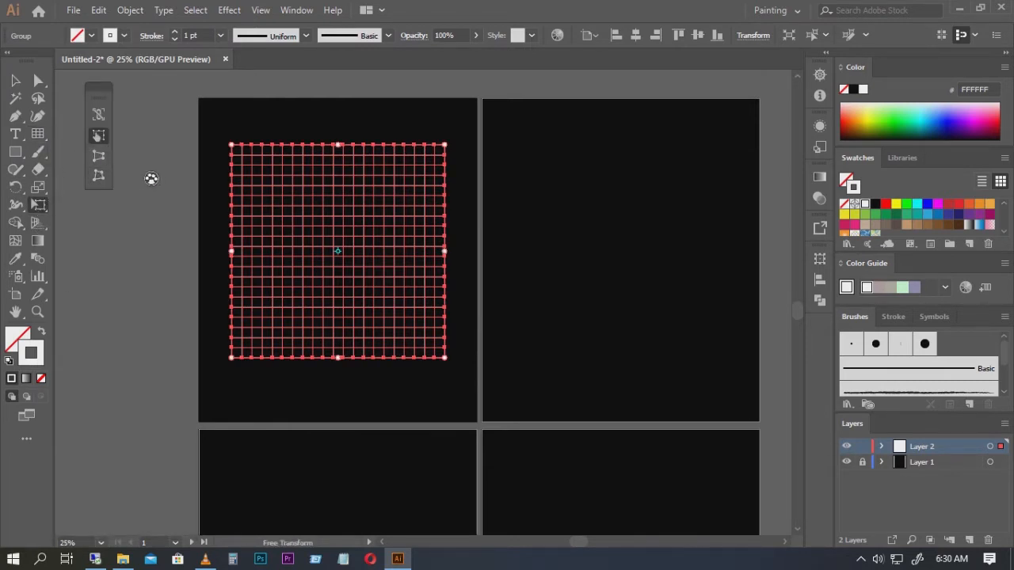
{"action": "left_click", "coordinate": [99, 158]}
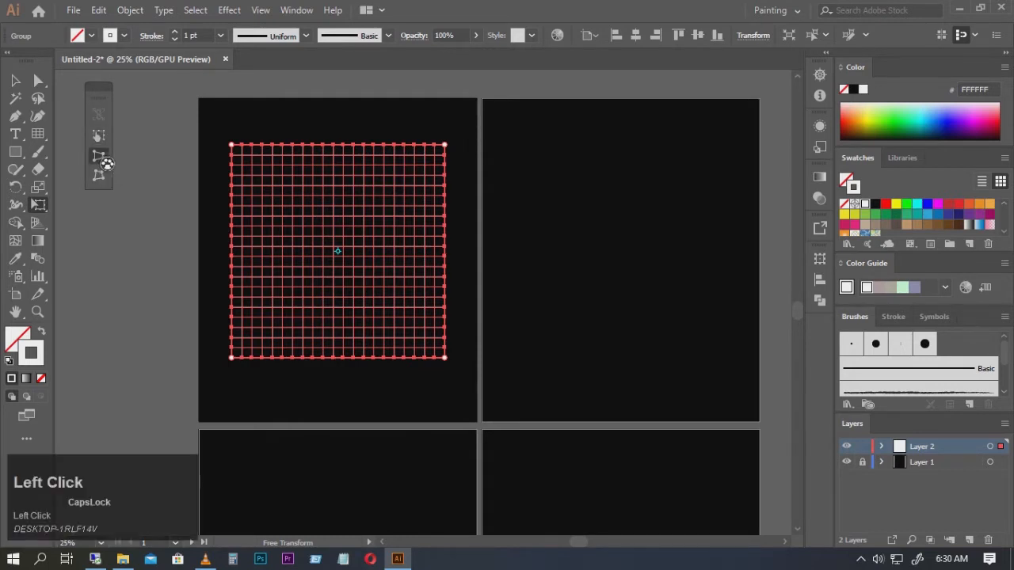
{"action": "left_click", "coordinate": [241, 153]}
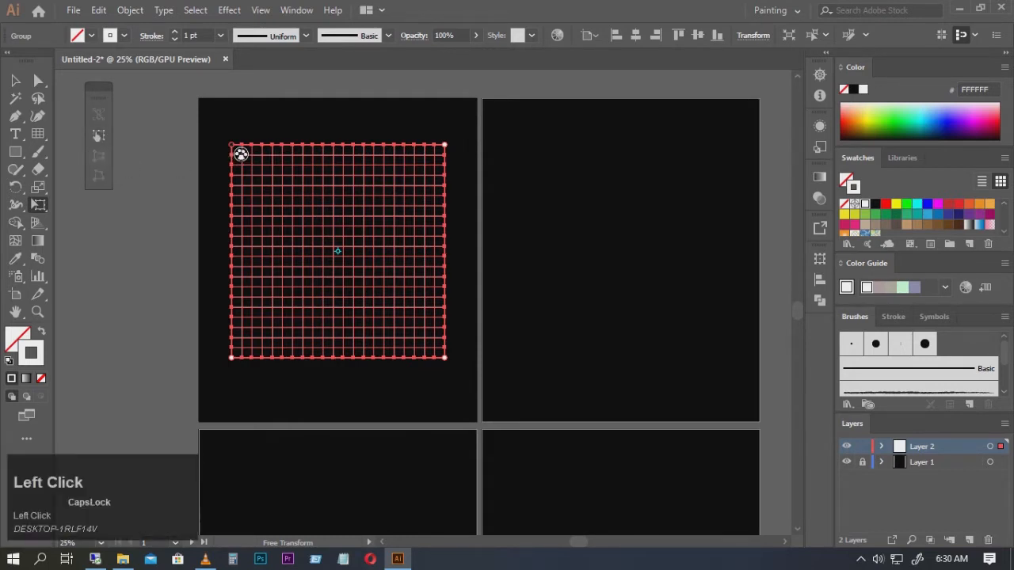
{"action": "left_click_drag", "start_coordinate": [241, 154], "coordinate": [291, 161]}
Squash the tapered grid vertically with Free Transform into a low floor plane, keeping its base in place, and deselect it.
{"action": "left_click", "coordinate": [103, 138]}
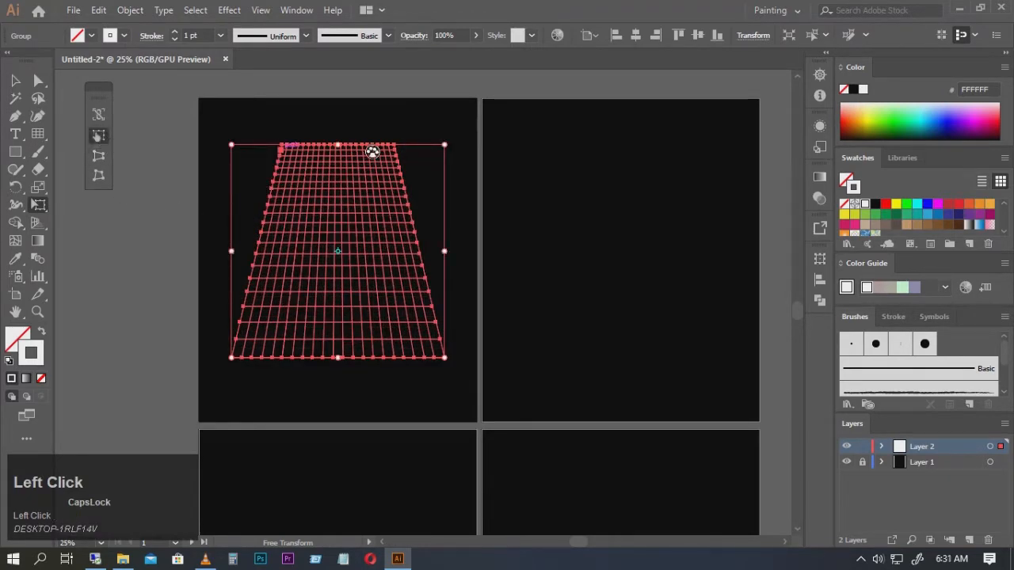
{"action": "left_click_drag", "start_coordinate": [351, 152], "coordinate": [352, 284]}
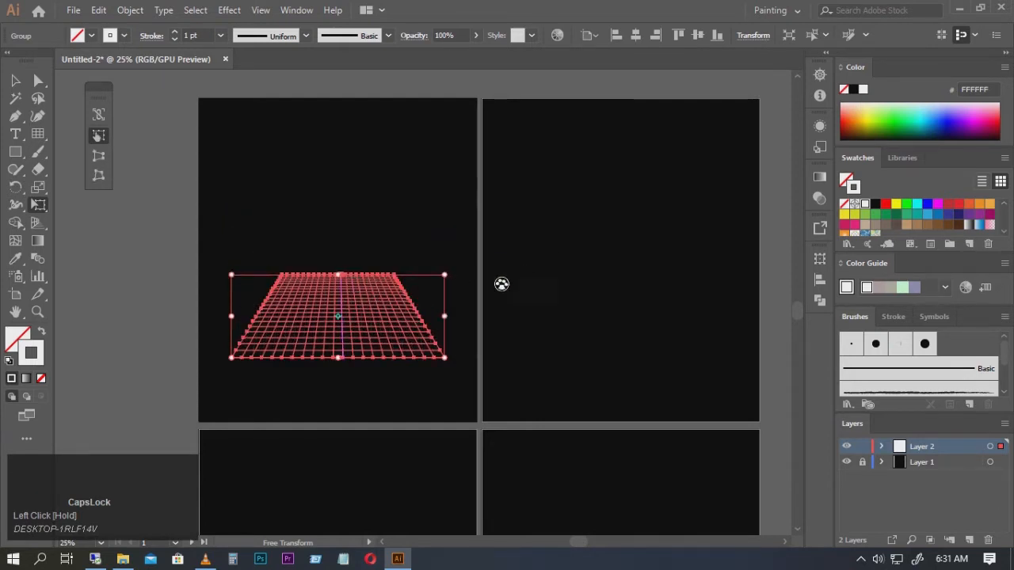
{"action": "left_click", "coordinate": [16, 81]}
{"action": "left_click", "coordinate": [368, 211]}
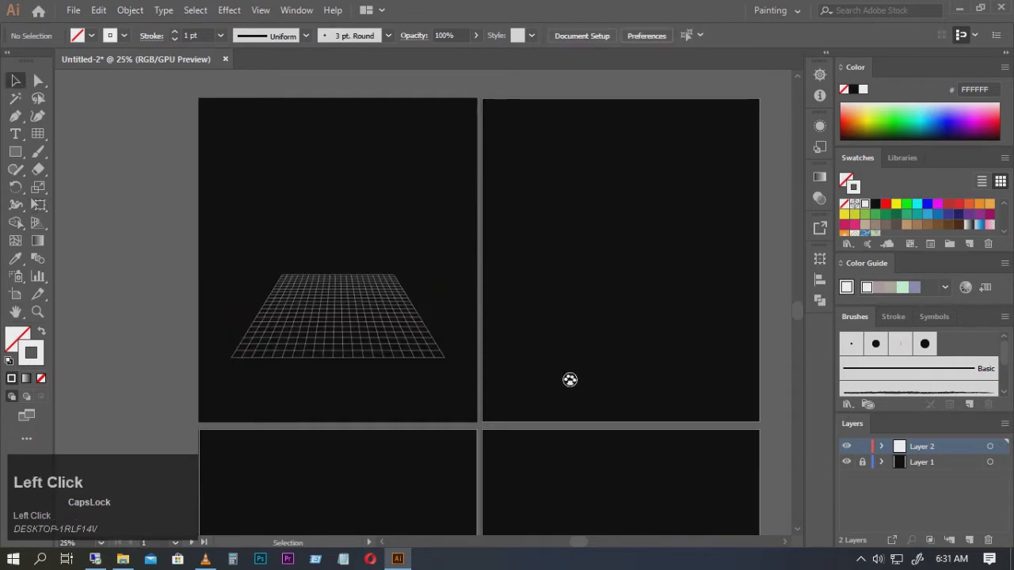
Set the perspective grid's stroke weight to 2 pt and deselect it.
{"action": "left_click", "coordinate": [418, 344]}
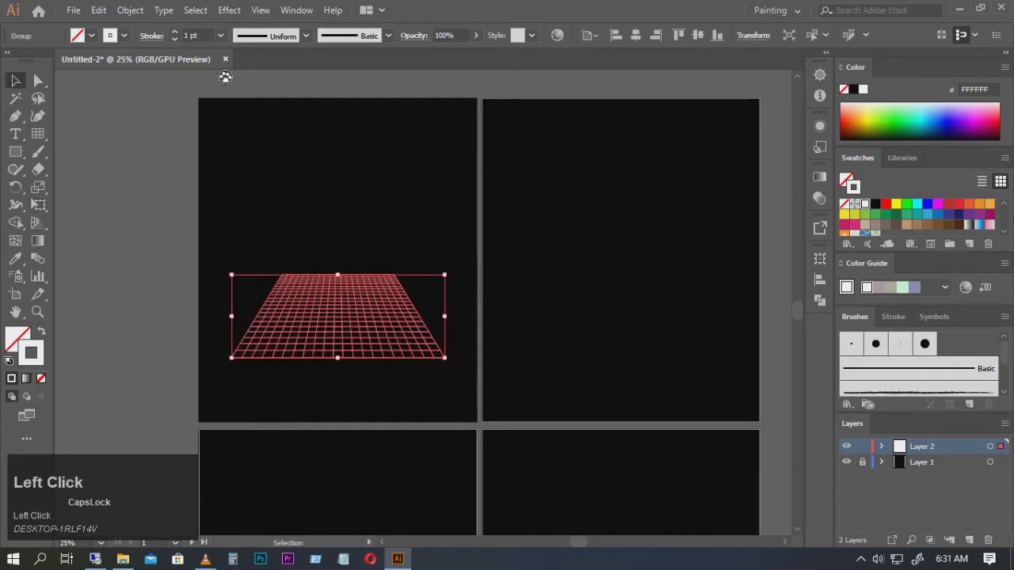
{"action": "left_click", "coordinate": [223, 36]}
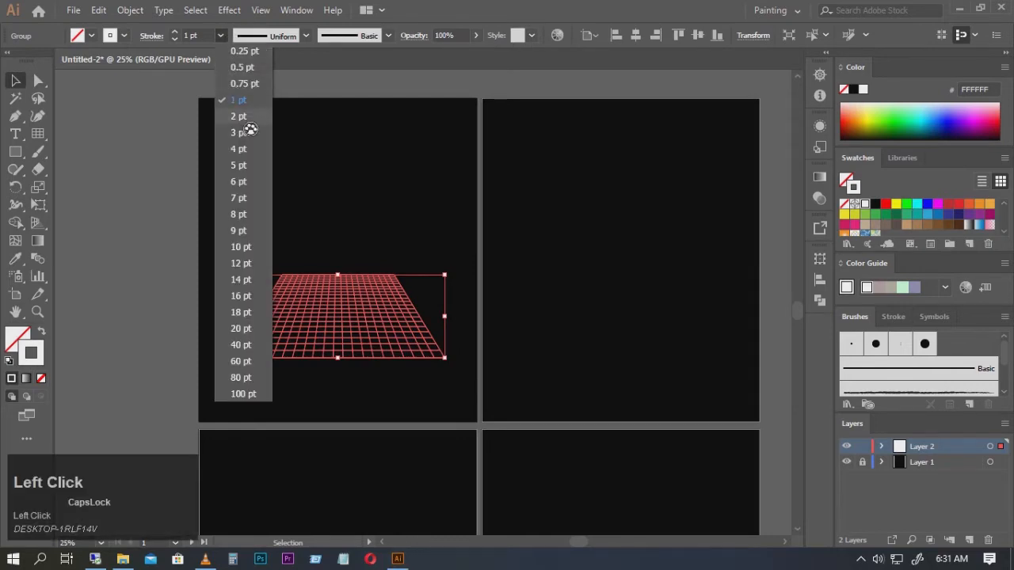
{"action": "left_click", "coordinate": [243, 119]}
{"action": "left_click", "coordinate": [346, 199]}
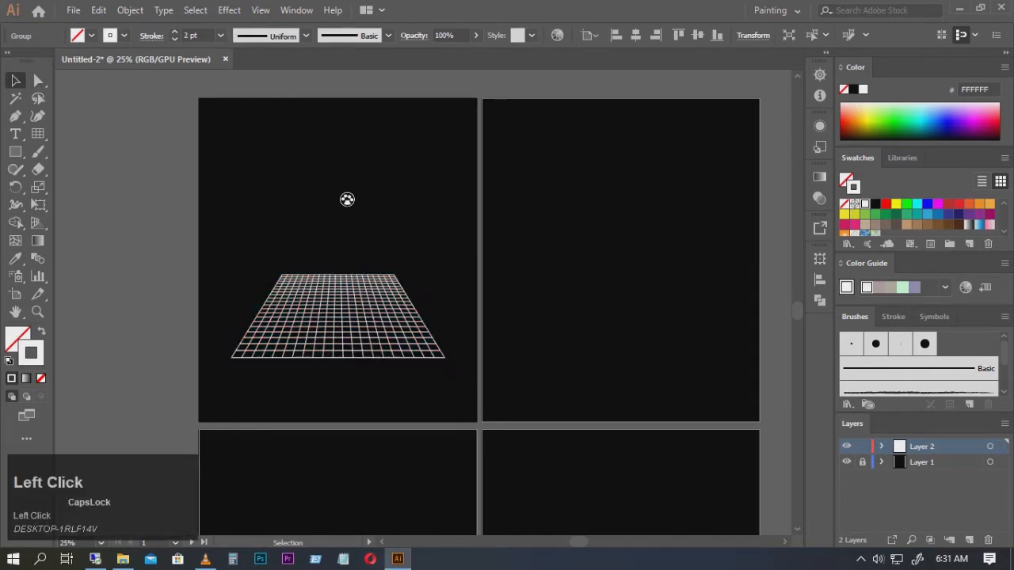
Examine the thickened lines of the perspective grid at different magnifications.
{"action": "scroll", "coordinate": [366, 325], "scroll_direction": "up", "scroll_amount": 4, "text": "alt"}
{"action": "scroll", "coordinate": [365, 326], "scroll_direction": "down", "scroll_amount": 2, "text": "alt"}
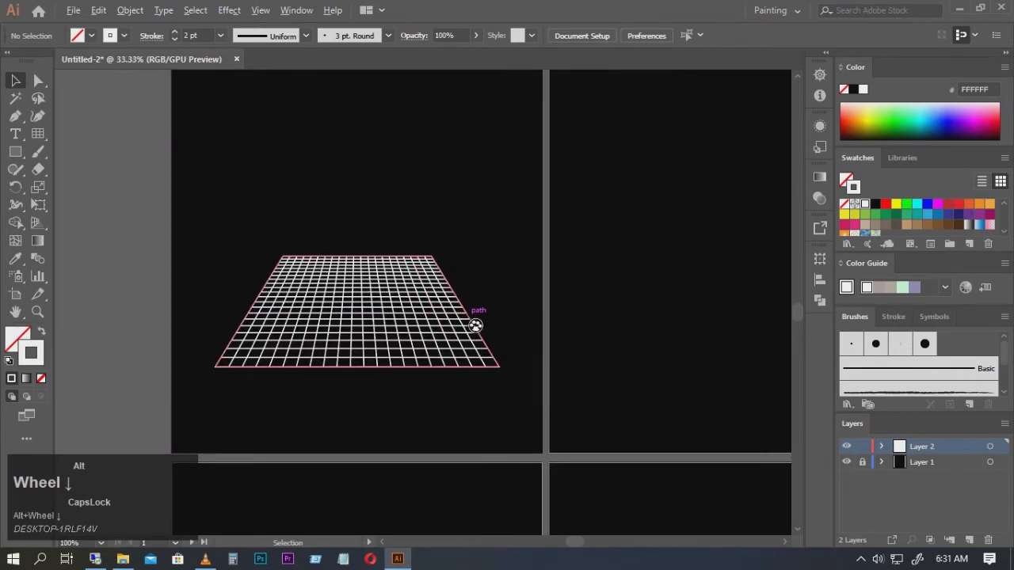
{"action": "scroll", "coordinate": [475, 327], "scroll_direction": "down", "scroll_amount": 1, "text": "alt"}
{"action": "scroll", "coordinate": [587, 346], "scroll_direction": "down", "scroll_amount": 1, "text": "alt"}
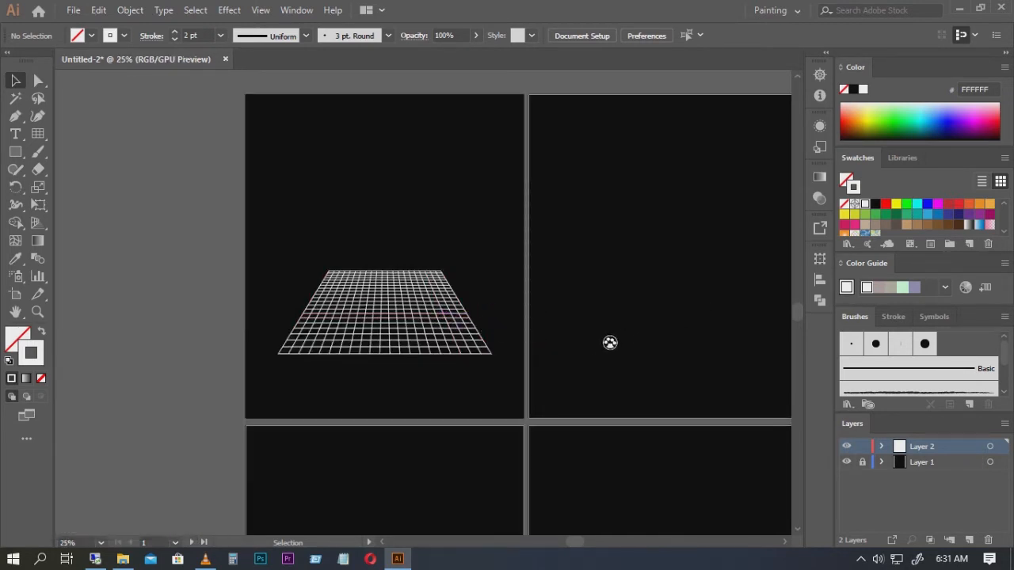
{"action": "scroll", "coordinate": [471, 319], "scroll_direction": "down", "scroll_amount": 1, "text": "alt"}
{"action": "scroll", "coordinate": [421, 335], "scroll_direction": "up", "scroll_amount": 1, "text": "alt"}
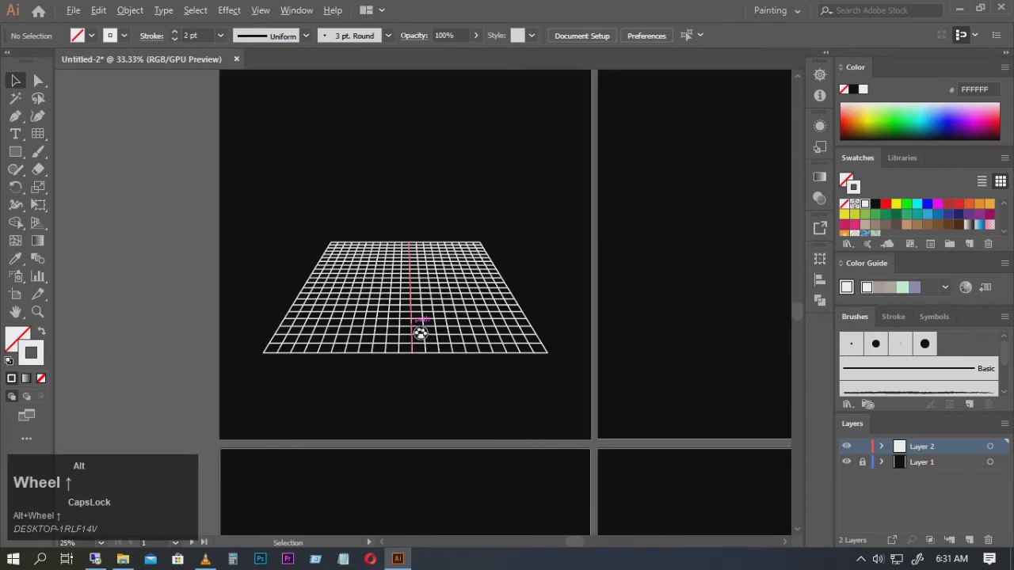
{"action": "scroll", "coordinate": [459, 294], "scroll_direction": "up", "scroll_amount": 1, "text": "alt"}
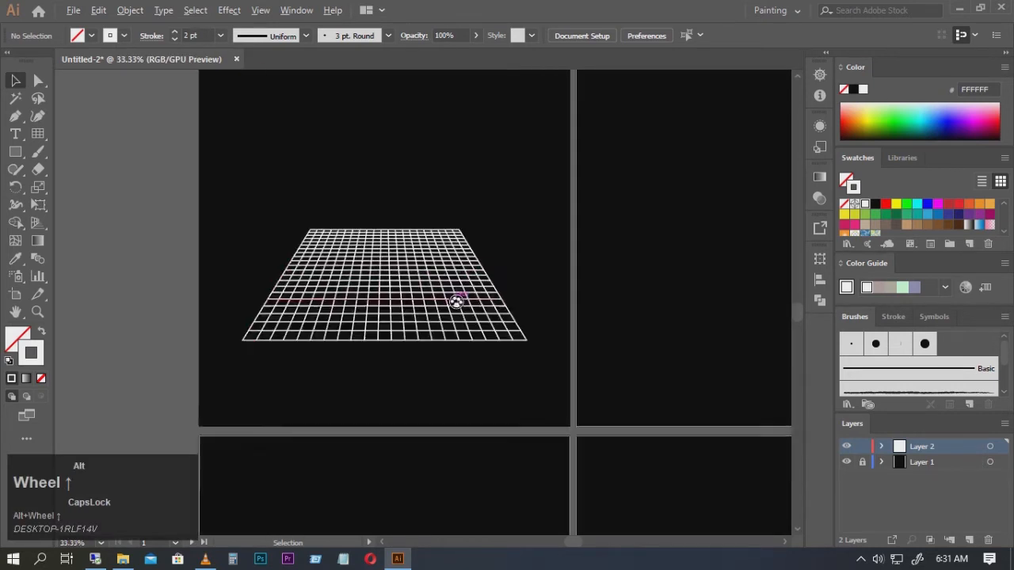
{"action": "scroll", "coordinate": [456, 295], "scroll_direction": "down", "scroll_amount": 2, "text": "alt"}
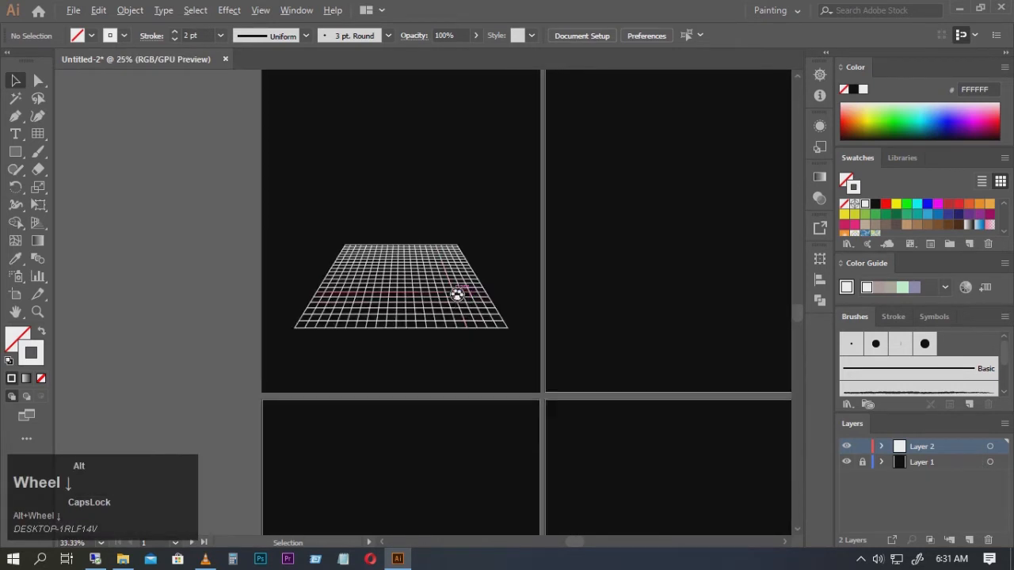
{"action": "scroll", "coordinate": [437, 271], "scroll_direction": "down", "scroll_amount": 1, "text": "alt"}
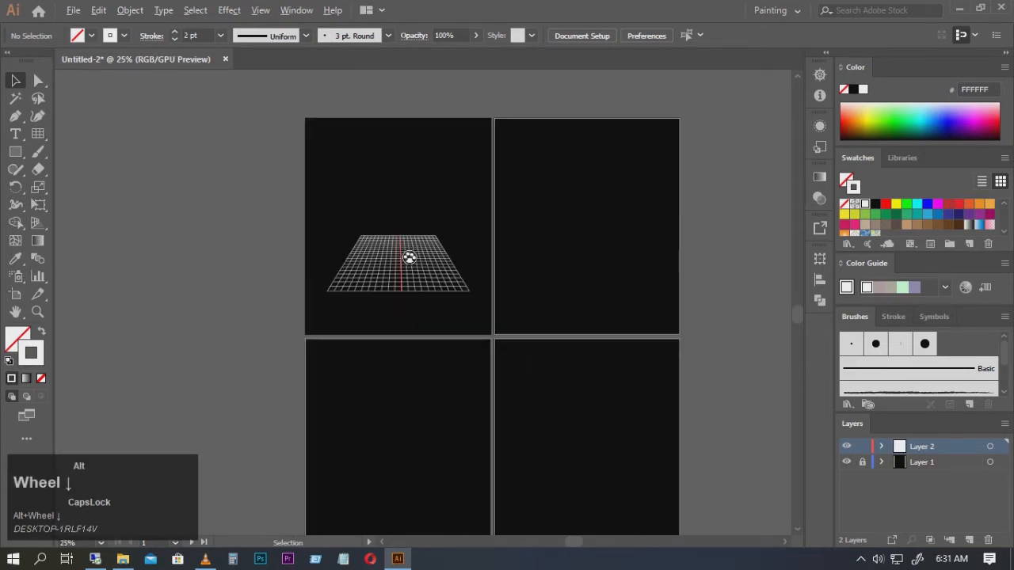
Move the perspective grid slightly higher on its artboard.
{"action": "scroll", "coordinate": [409, 262], "scroll_direction": "up", "scroll_amount": 1, "text": "alt"}
{"action": "left_click_drag", "start_coordinate": [418, 258], "coordinate": [426, 227]}
{"action": "scroll", "coordinate": [496, 203], "scroll_direction": "up", "scroll_amount": 1, "text": "alt"}
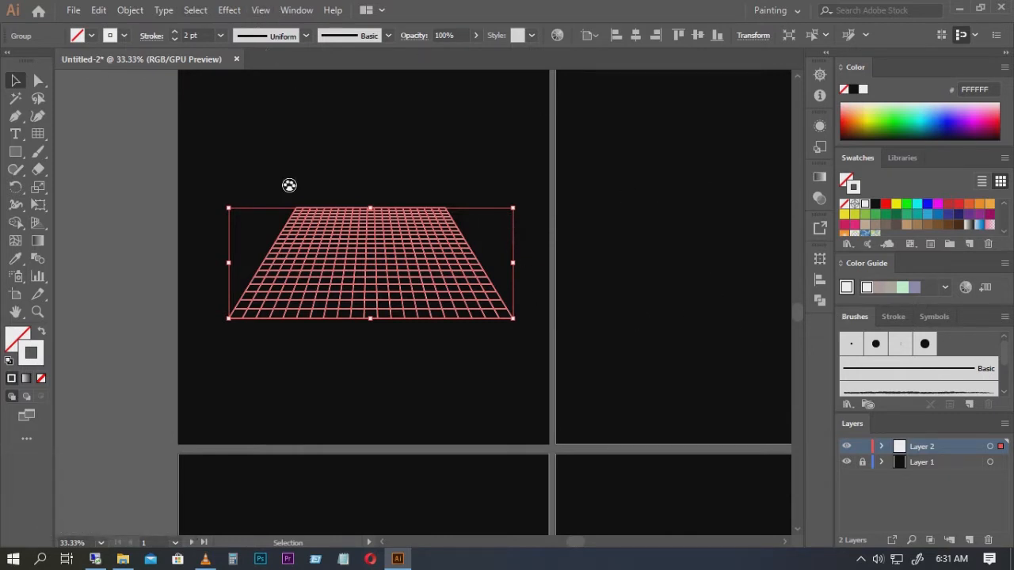
Apply an Envelope Distort mesh with 2 rows and 2 columns to the perspective grid.
{"action": "left_click", "coordinate": [139, 13]}
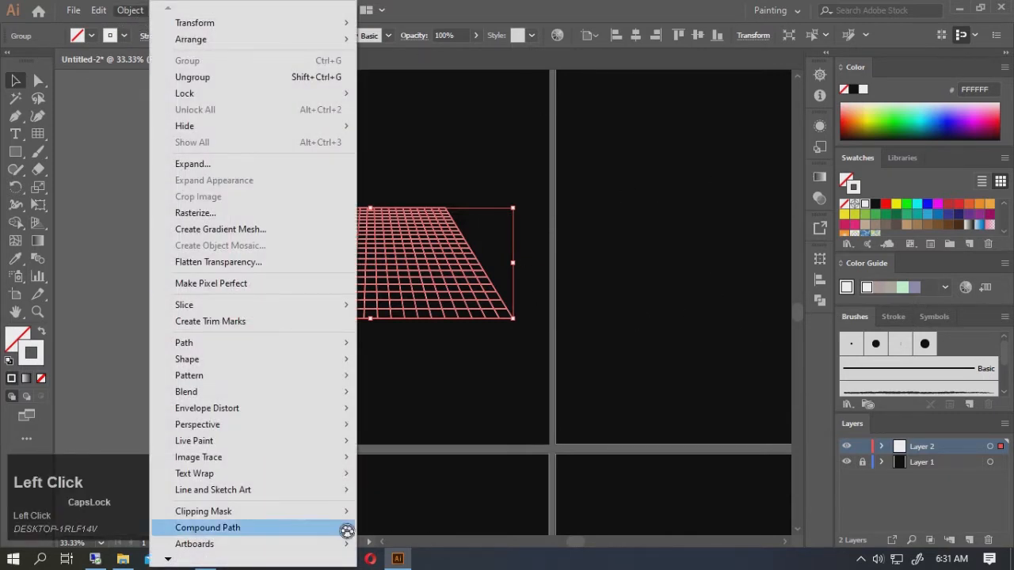
{"action": "mouse_move", "coordinate": [272, 419]}
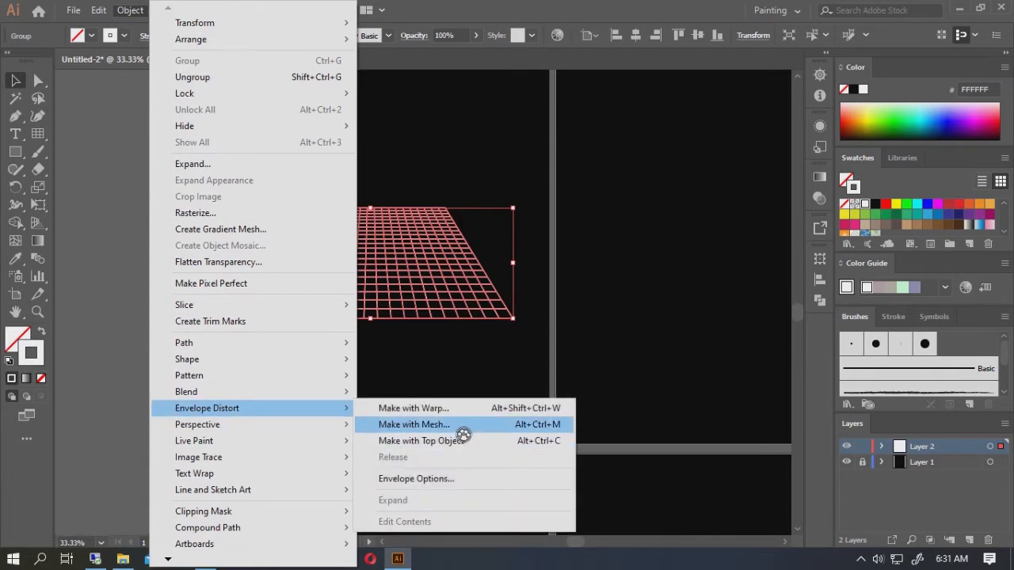
{"action": "left_click", "coordinate": [462, 427]}
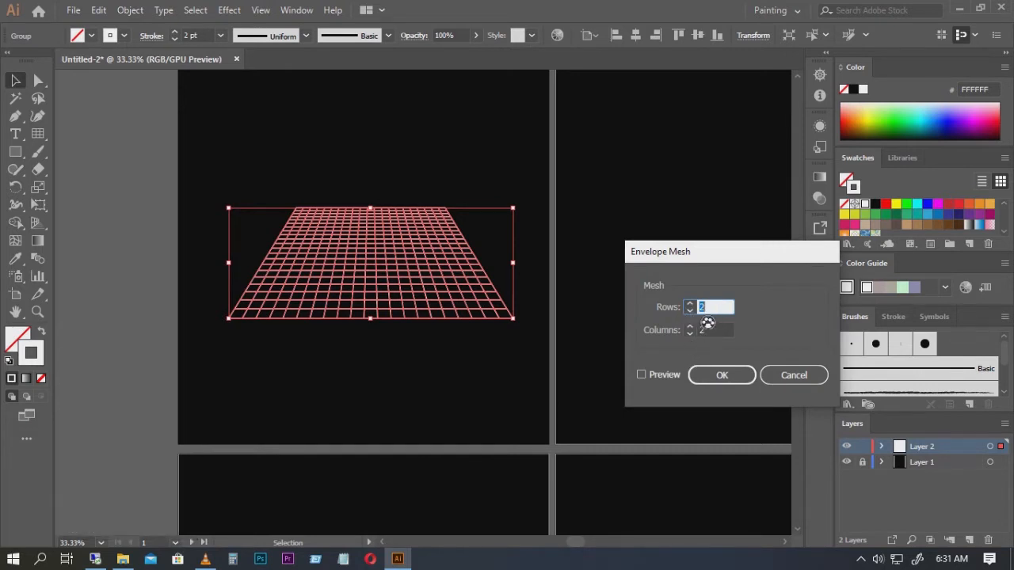
{"action": "left_click", "coordinate": [722, 377]}
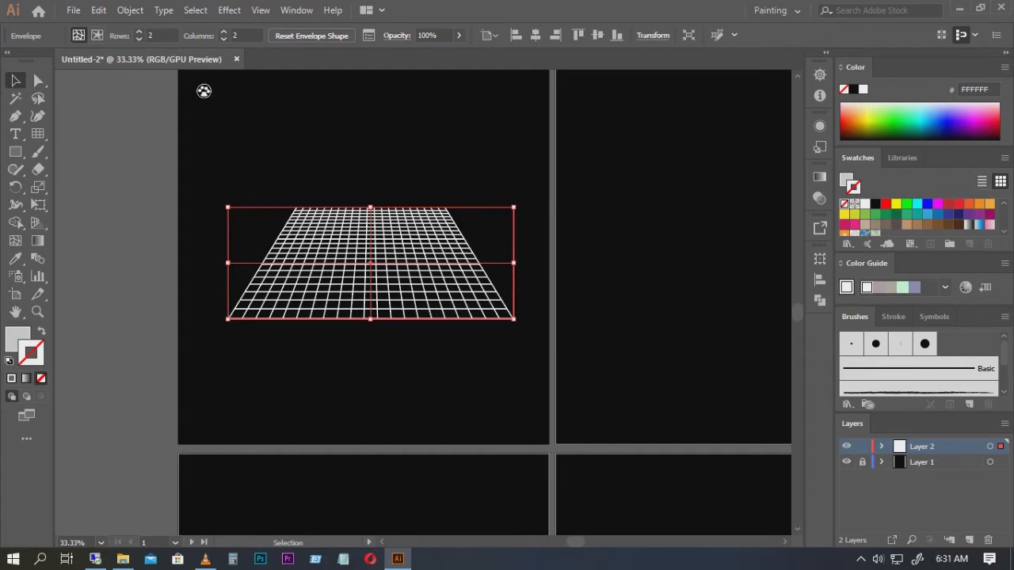
Pull the envelope mesh's centre point straight down to about Y 835 px so the grid sags in the middle.
{"action": "key", "text": "a"}
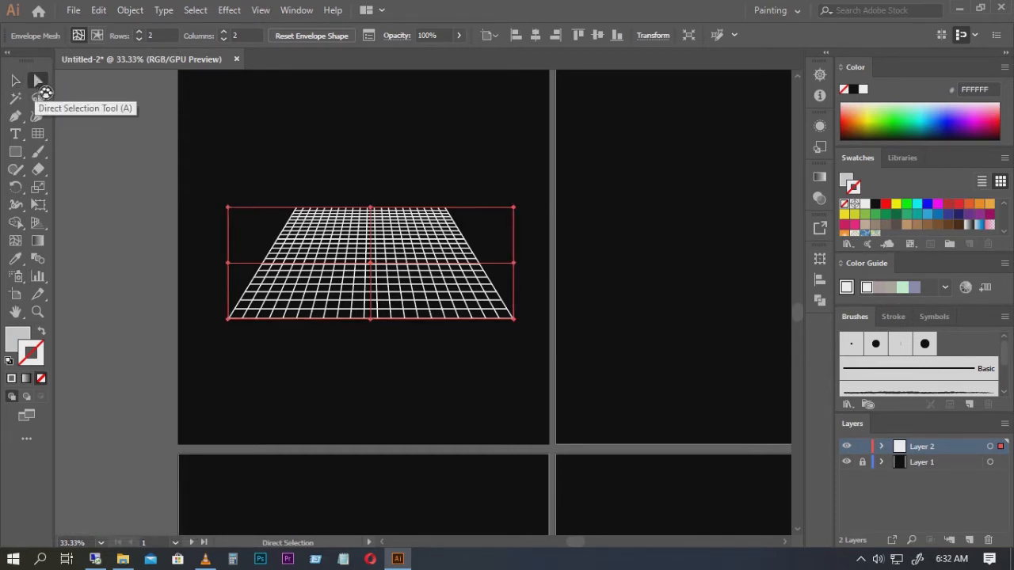
{"action": "left_click", "coordinate": [380, 271]}
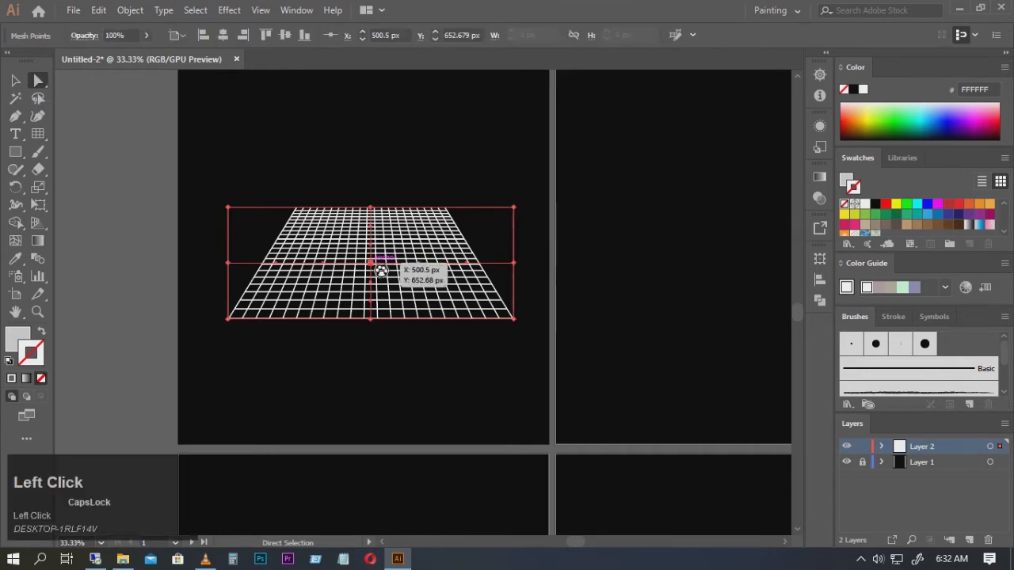
{"action": "left_click_drag", "start_coordinate": [381, 272], "coordinate": [378, 342]}
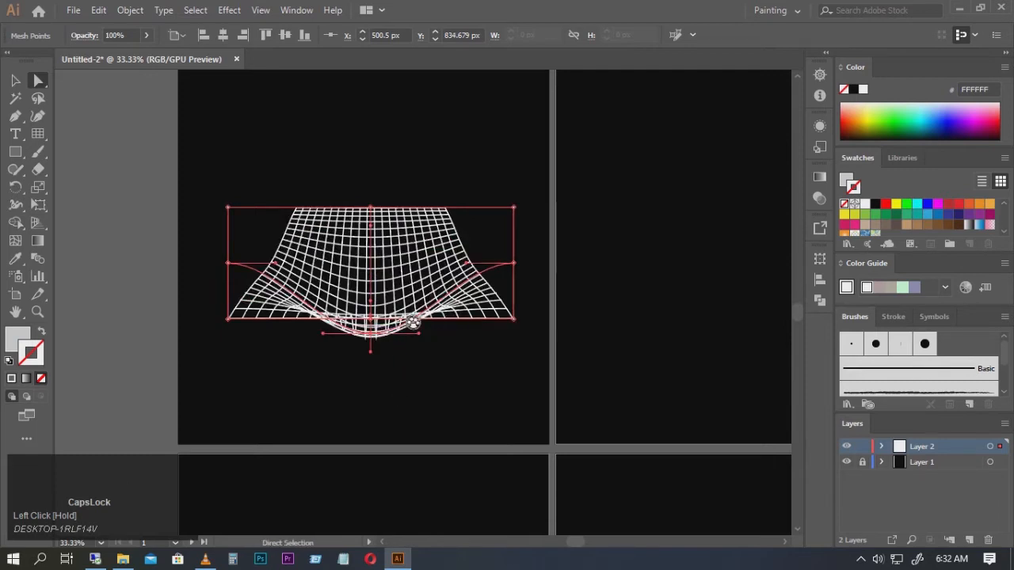
{"action": "scroll", "coordinate": [396, 256], "scroll_direction": "down", "scroll_amount": 6}
{"action": "scroll", "coordinate": [407, 260], "scroll_direction": "up", "scroll_amount": 2}
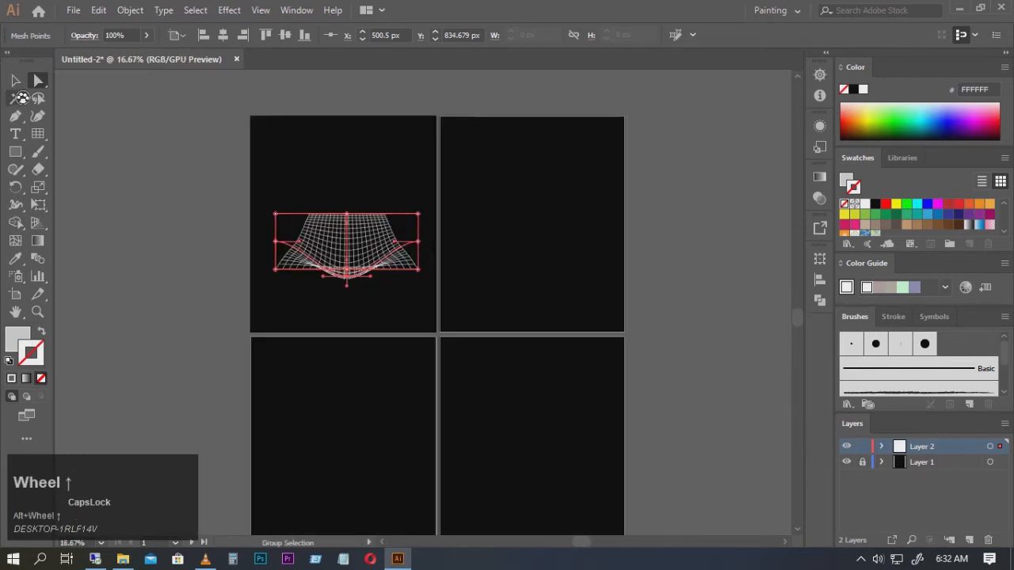
Pull the envelope mesh's centre point further straight down to about Y 872 px to deepen the sag, and deselect the grid.
{"action": "left_click", "coordinate": [15, 80]}
{"action": "left_click", "coordinate": [383, 178]}
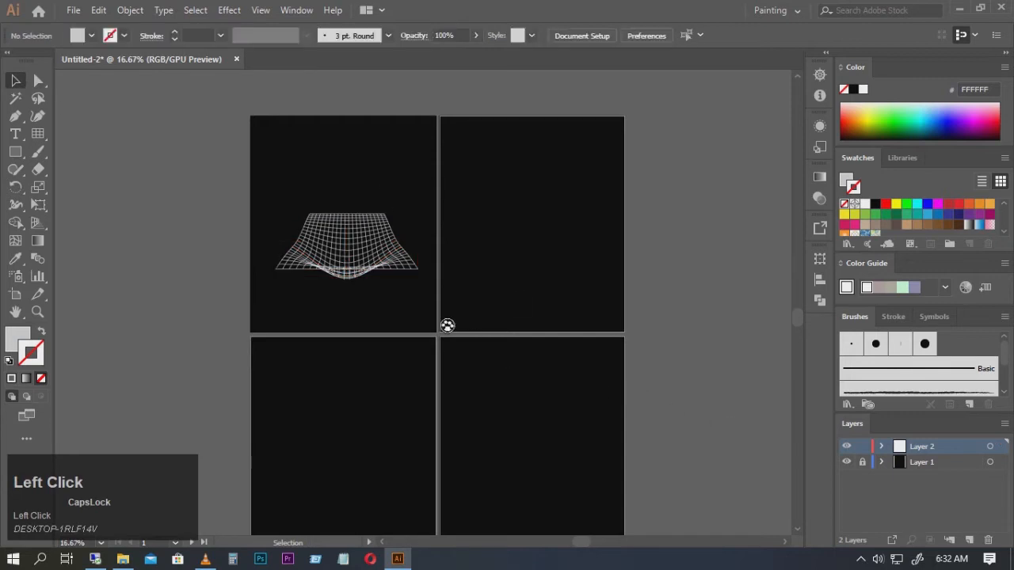
{"action": "scroll", "coordinate": [373, 280], "scroll_direction": "up", "scroll_amount": 1}
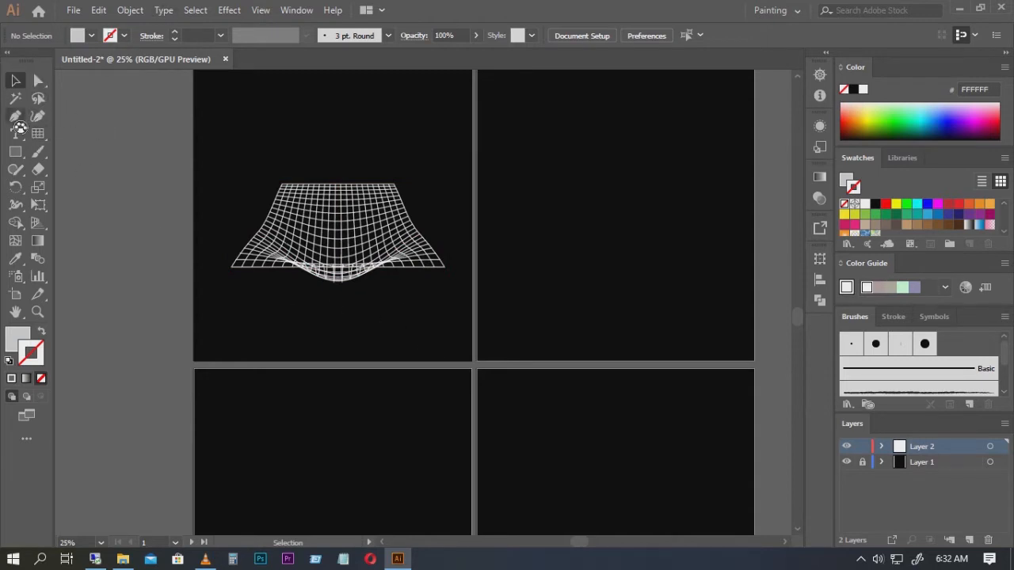
{"action": "left_click", "coordinate": [38, 85]}
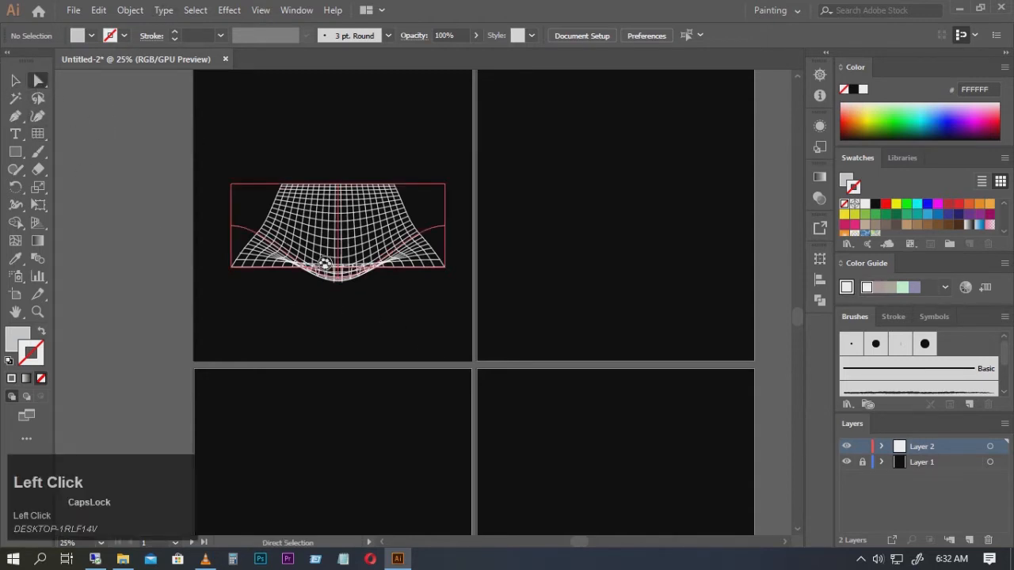
{"action": "left_click_drag", "start_coordinate": [356, 285], "coordinate": [343, 270]}
{"action": "left_click_drag", "start_coordinate": [344, 259], "coordinate": [344, 298]}
{"action": "left_click", "coordinate": [20, 83]}
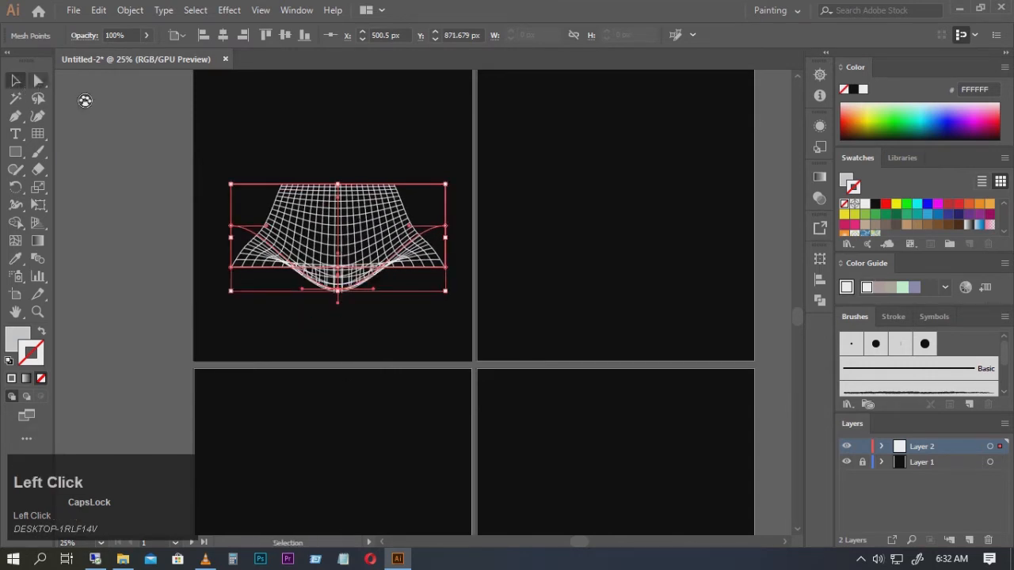
{"action": "left_click", "coordinate": [341, 157]}
{"action": "scroll", "coordinate": [339, 238], "scroll_direction": "down", "scroll_amount": 1}
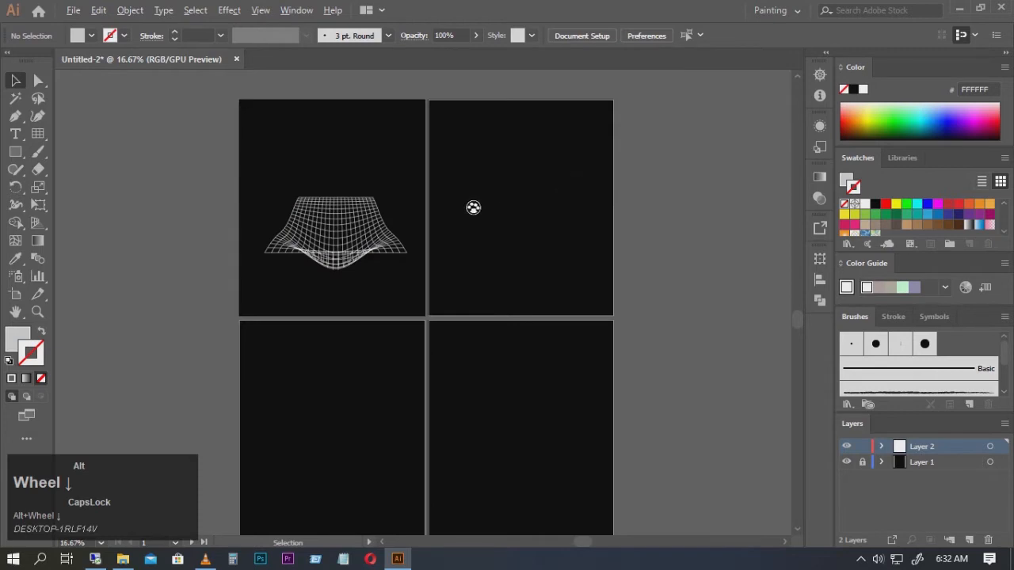
Enlarge the sagging grid proportionally about its centre to nearly the artboard's width, and centre it horizontally and vertically on the artboard.
{"action": "scroll", "coordinate": [473, 207], "scroll_direction": "up", "scroll_amount": 1}
{"action": "left_click", "coordinate": [335, 230]}
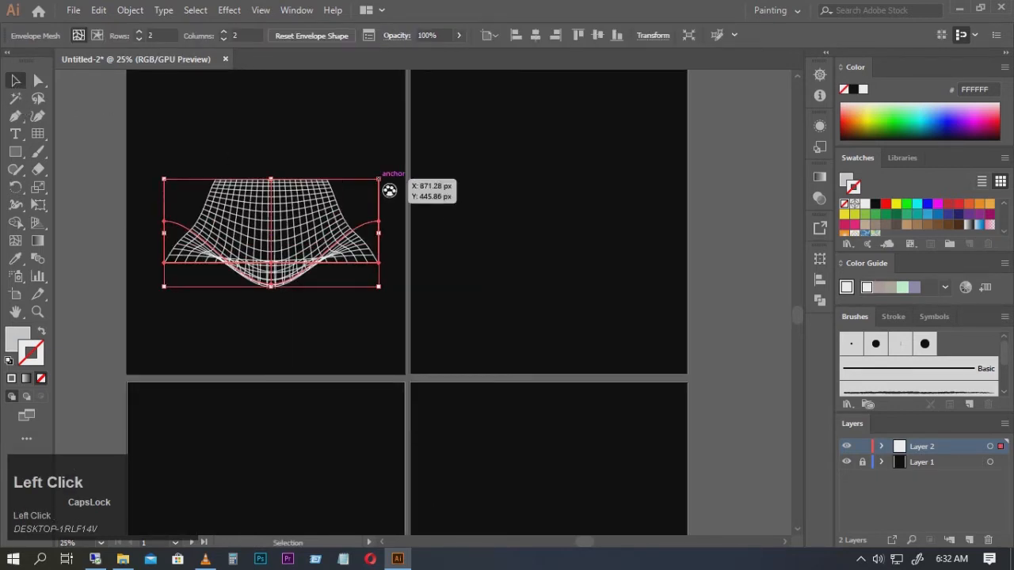
{"action": "left_click_drag", "start_coordinate": [389, 191], "coordinate": [410, 175]}
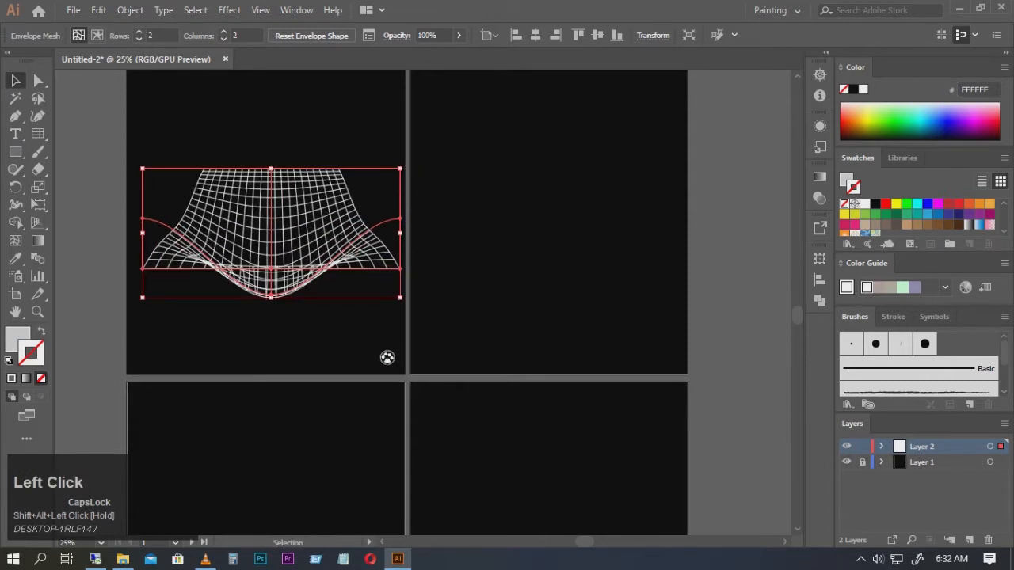
{"action": "scroll", "coordinate": [420, 324], "scroll_direction": "up", "scroll_amount": 3}
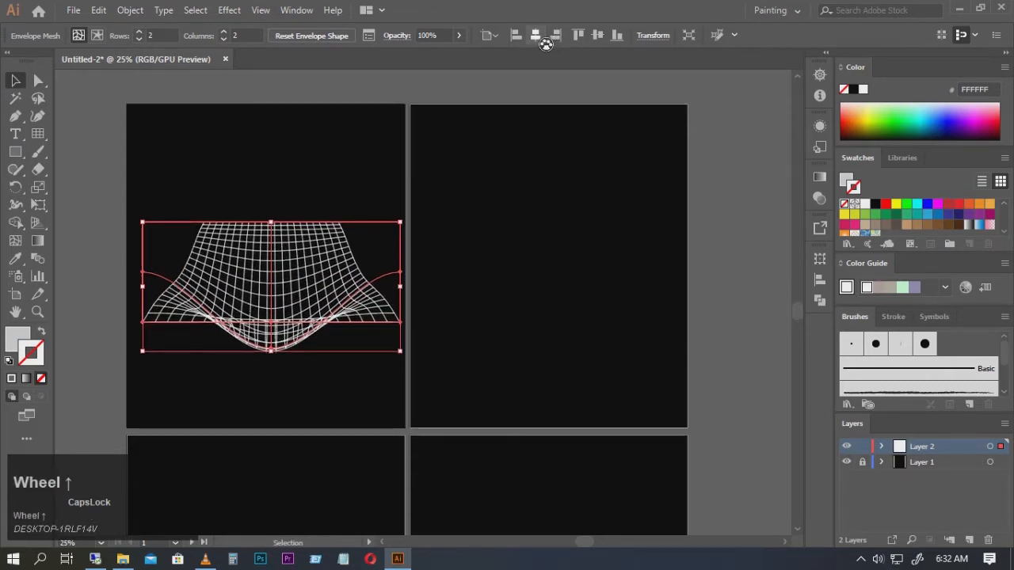
{"action": "left_click", "coordinate": [536, 36]}
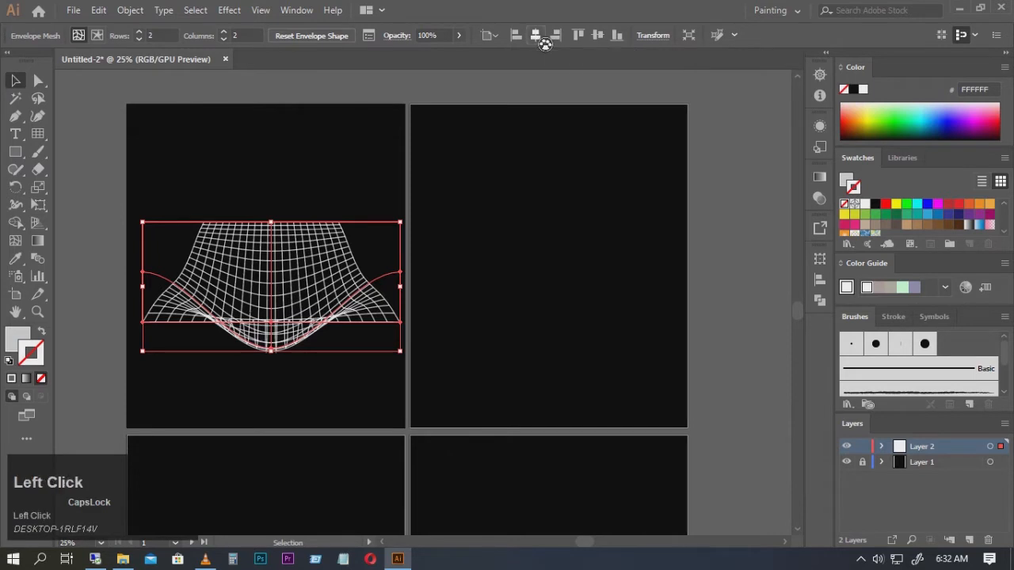
{"action": "left_click", "coordinate": [606, 41]}
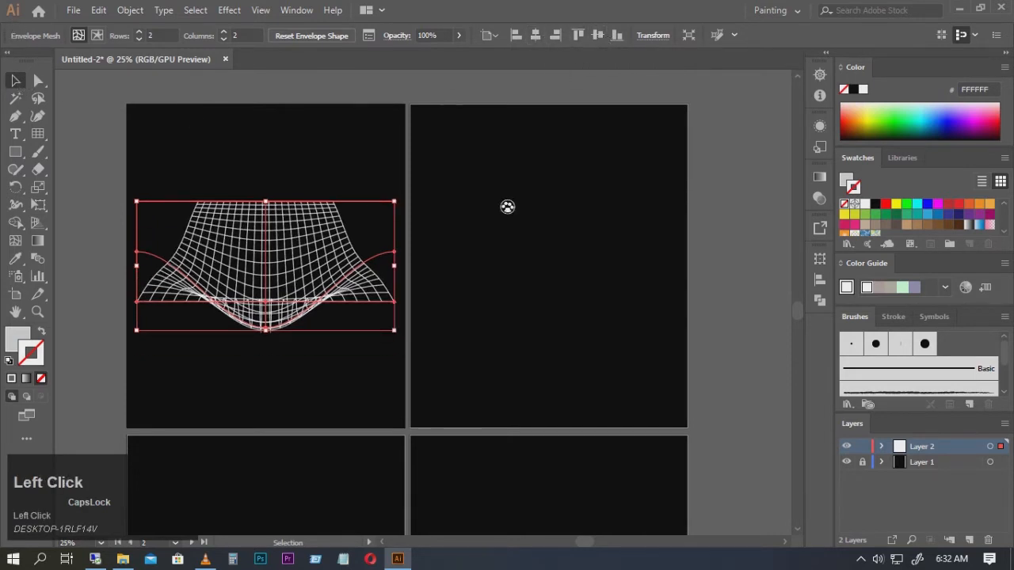
{"action": "left_click", "coordinate": [622, 217]}
{"action": "scroll", "coordinate": [535, 241], "scroll_direction": "right", "scroll_amount": 5}
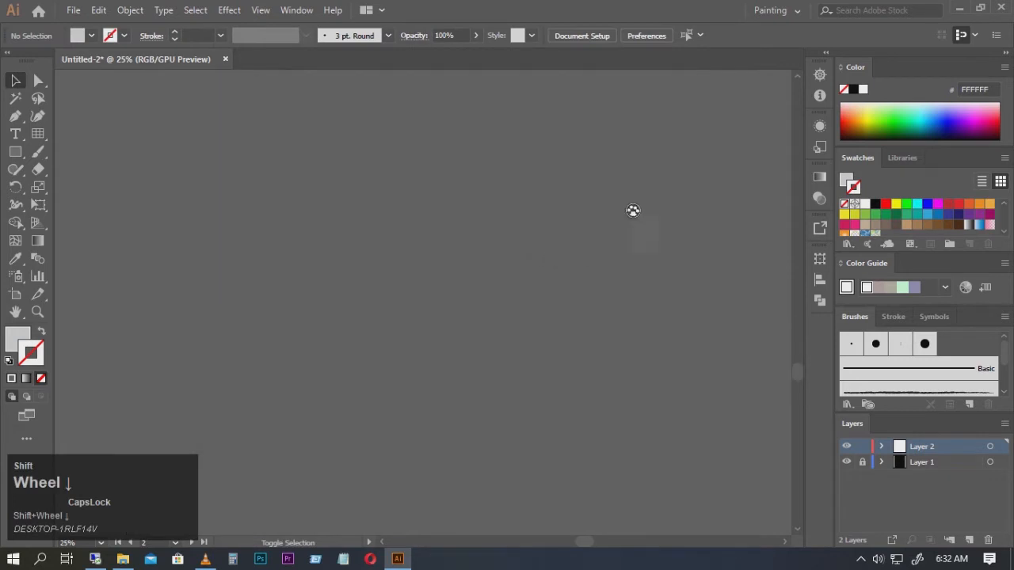
{"action": "scroll", "coordinate": [550, 346], "scroll_direction": "down", "scroll_amount": 4}
{"action": "scroll", "coordinate": [484, 211], "scroll_direction": "up", "scroll_amount": 4}
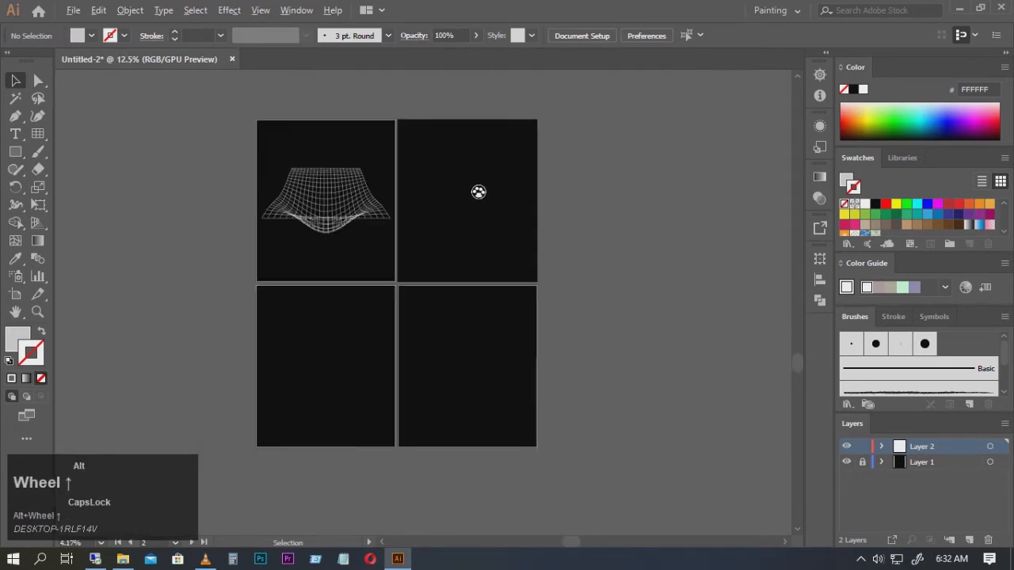
{"action": "scroll", "coordinate": [478, 192], "scroll_direction": "up", "scroll_amount": 1}
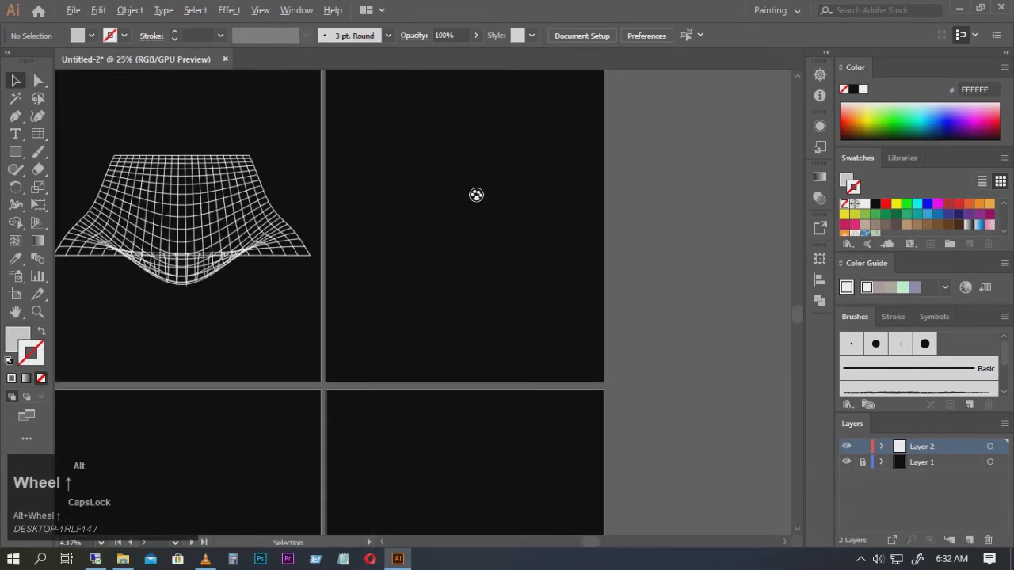
{"action": "left_click", "coordinate": [40, 135]}
{"action": "scroll", "coordinate": [475, 215], "scroll_direction": "down", "scroll_amount": 2}
{"action": "scroll", "coordinate": [401, 147], "scroll_direction": "up", "scroll_amount": 2}
{"action": "left_click", "coordinate": [400, 133]}
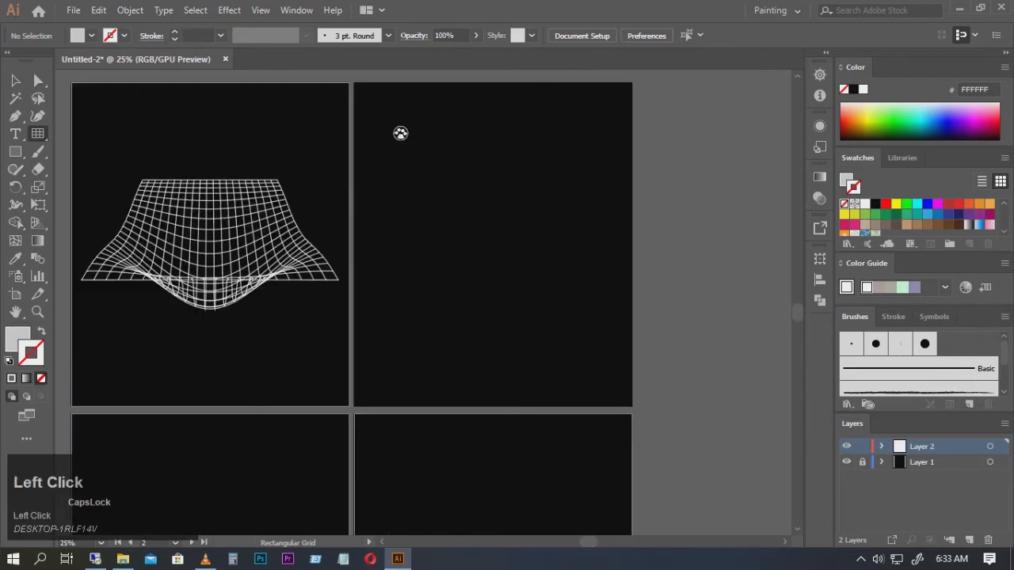
{"action": "left_click_drag", "start_coordinate": [400, 133], "coordinate": [613, 394]}
{"action": "left_click", "coordinate": [17, 82]}
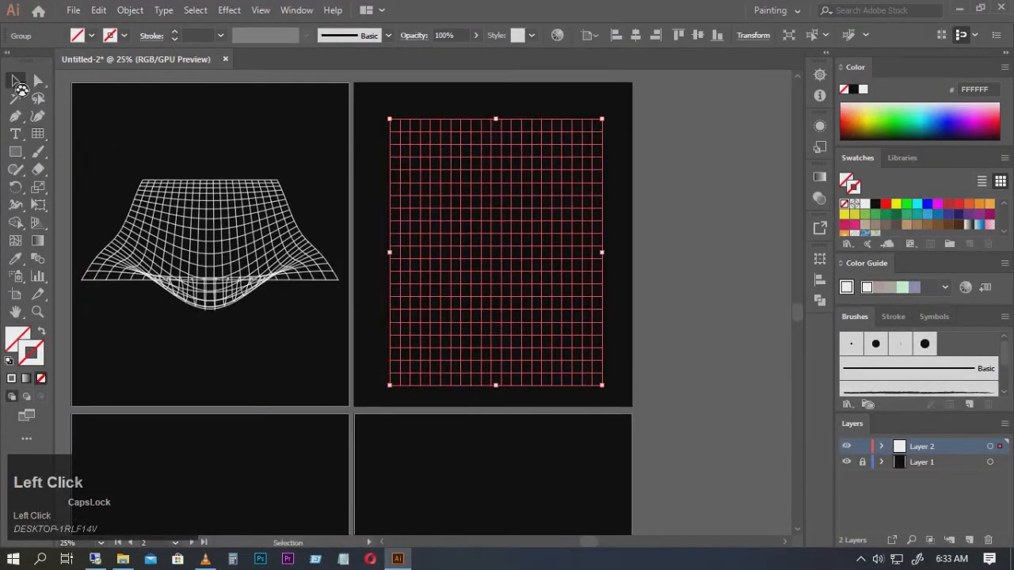
{"action": "left_click", "coordinate": [659, 199]}
{"action": "key", "text": "ctrl+z"}
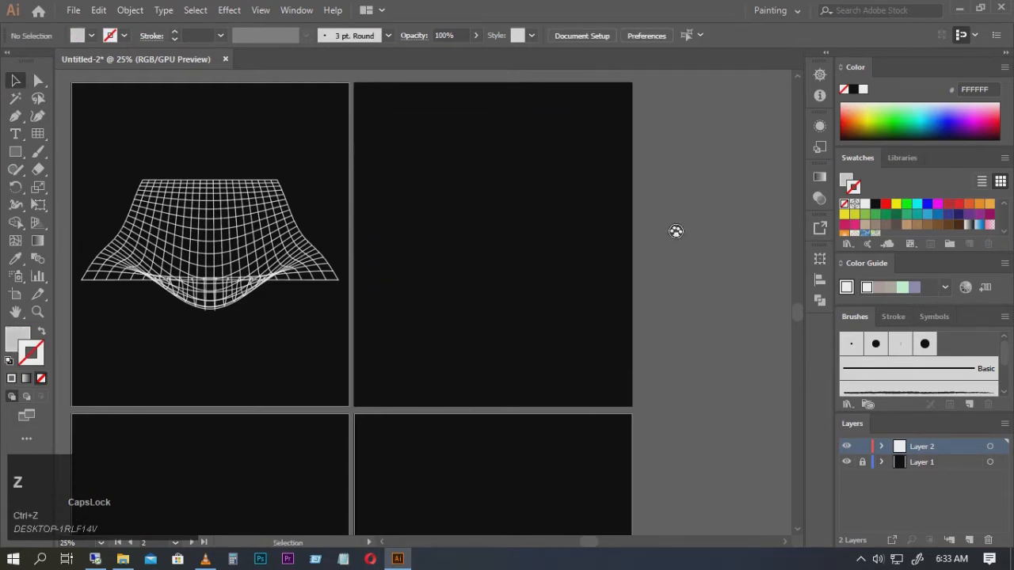
Draw a rectangular grid covering most of the second artboard in the upper row and give its lines a solid 2 pt stroke.
{"action": "left_click", "coordinate": [39, 136]}
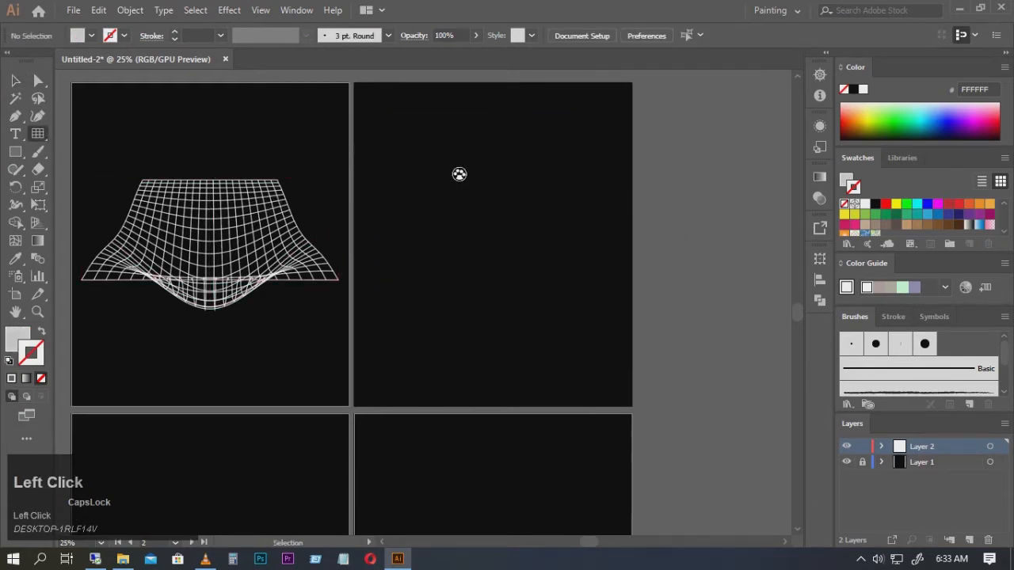
{"action": "left_click_drag", "start_coordinate": [394, 119], "coordinate": [613, 386]}
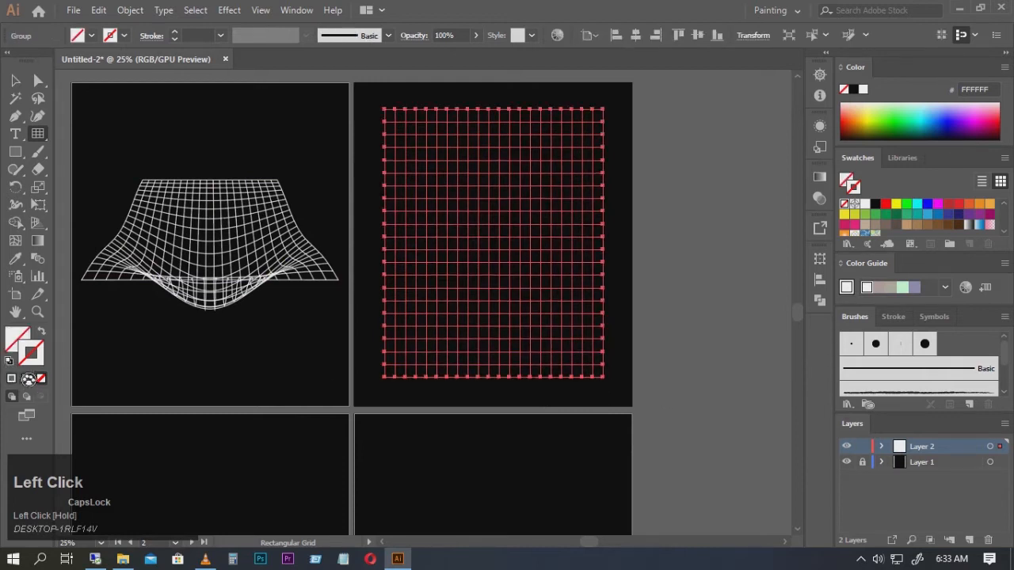
{"action": "left_click", "coordinate": [23, 385]}
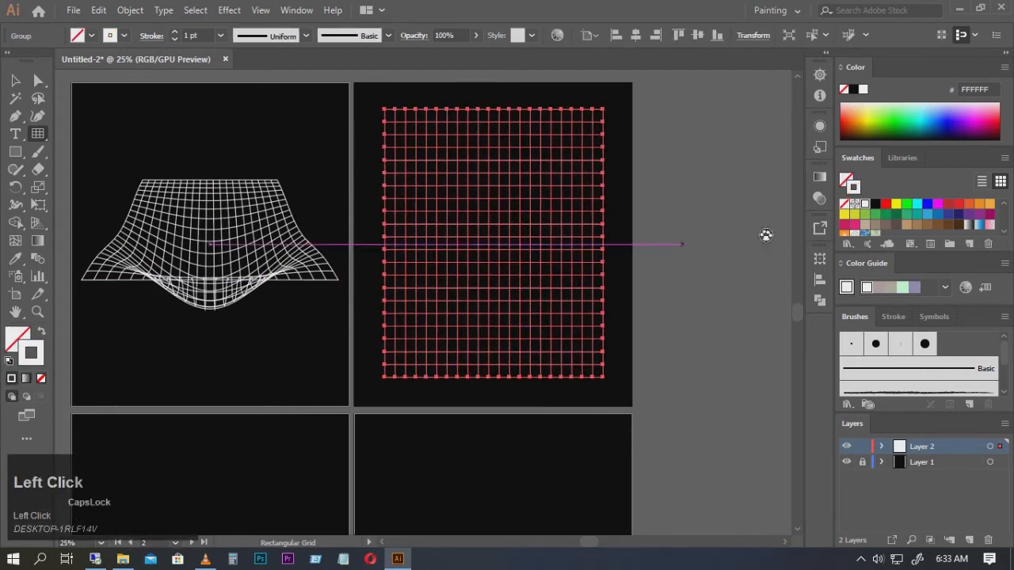
{"action": "left_click", "coordinate": [15, 80]}
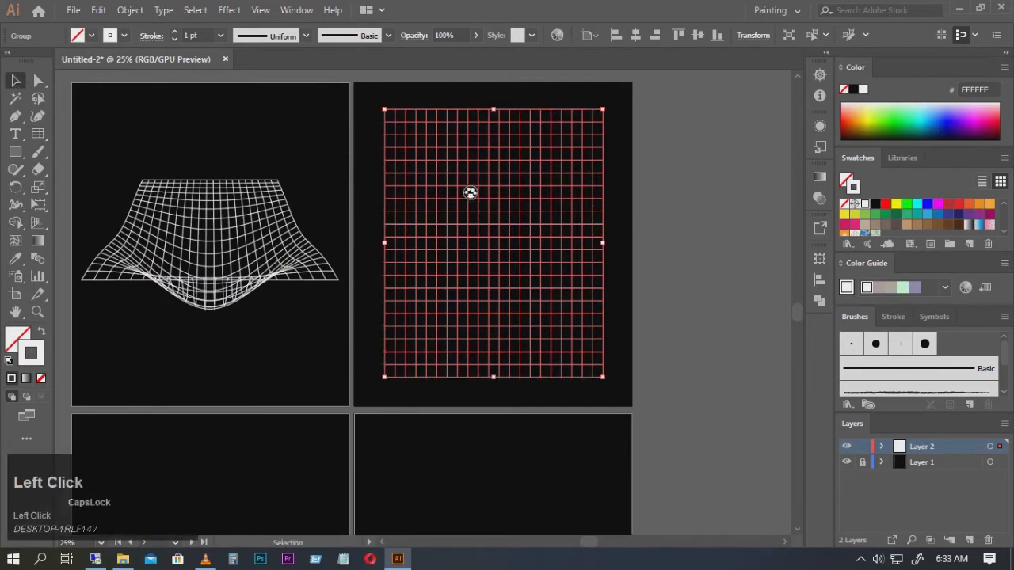
{"action": "left_click", "coordinate": [221, 36]}
{"action": "left_click", "coordinate": [255, 126]}
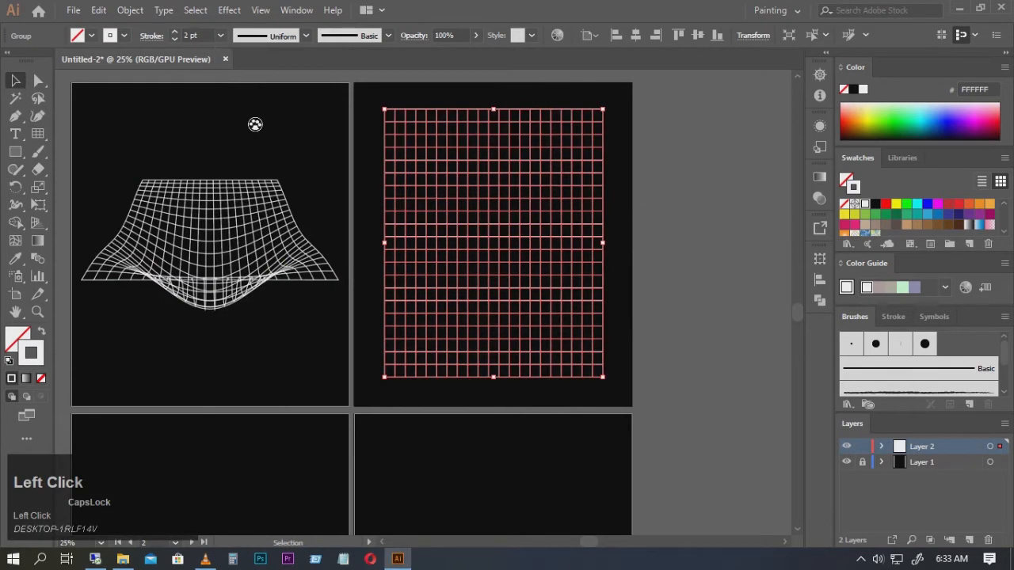
{"action": "left_click", "coordinate": [661, 160]}
Apply an Envelope Distort mesh with 4 rows and 4 columns to the new flat grid.
{"action": "left_click", "coordinate": [504, 186]}
{"action": "left_click", "coordinate": [131, 10]}
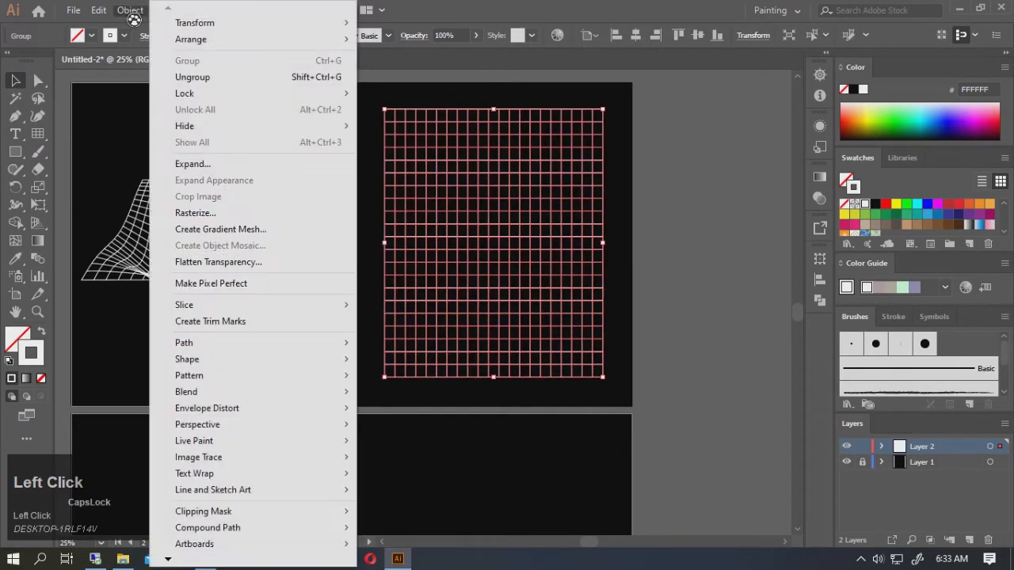
{"action": "left_click", "coordinate": [265, 418]}
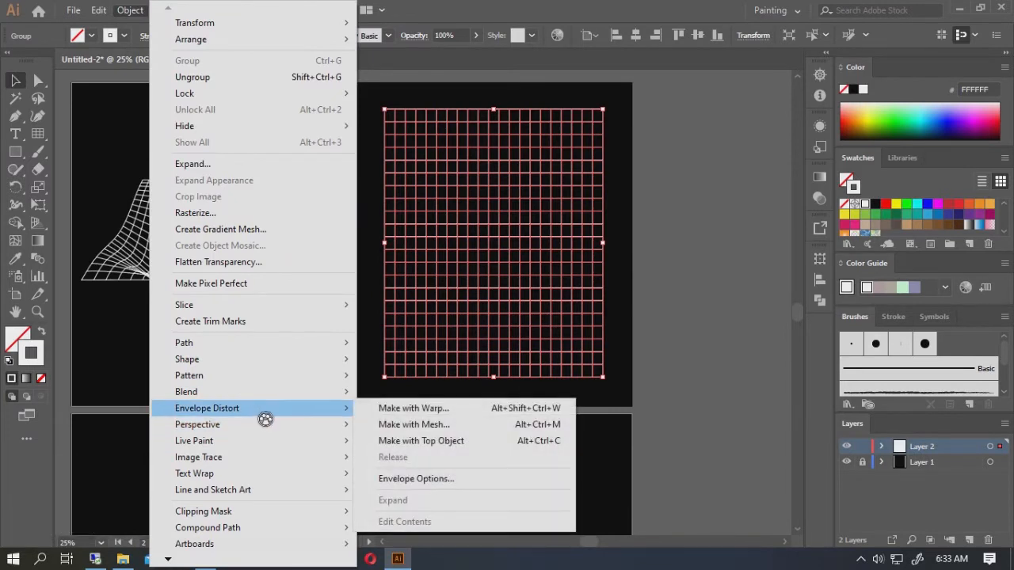
{"action": "left_click", "coordinate": [418, 428]}
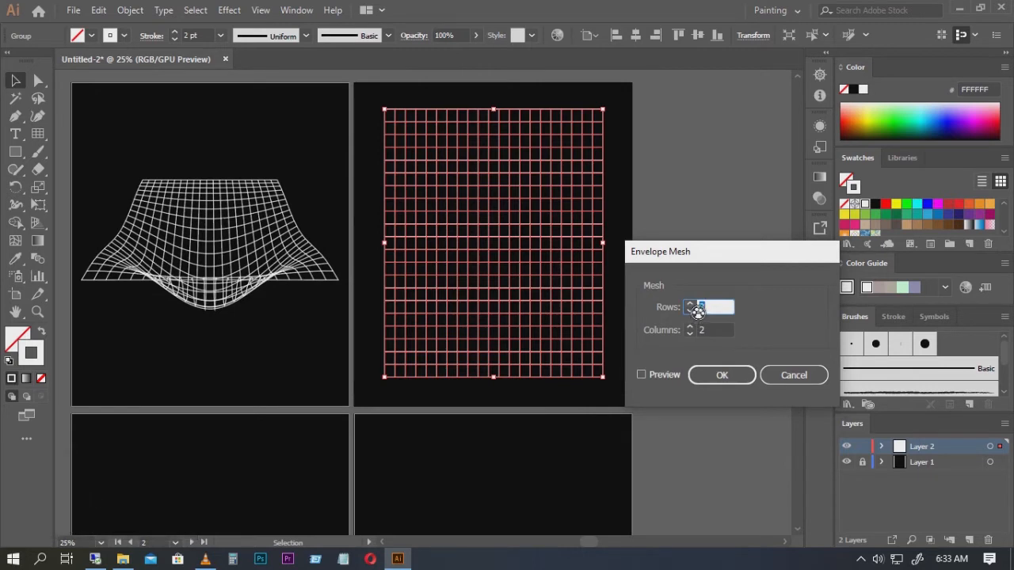
{"action": "left_click", "coordinate": [695, 309]}
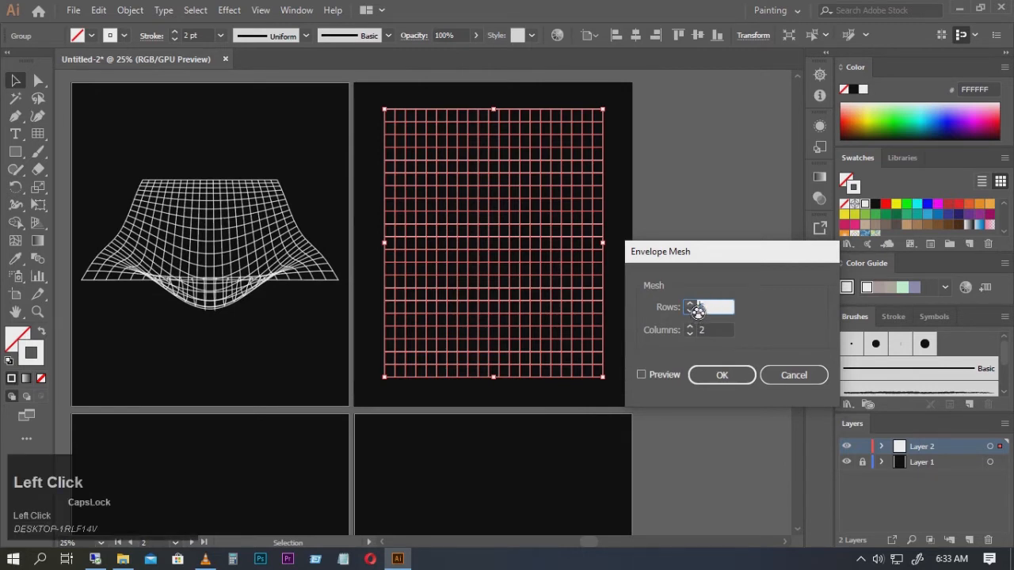
{"action": "left_click", "coordinate": [697, 333]}
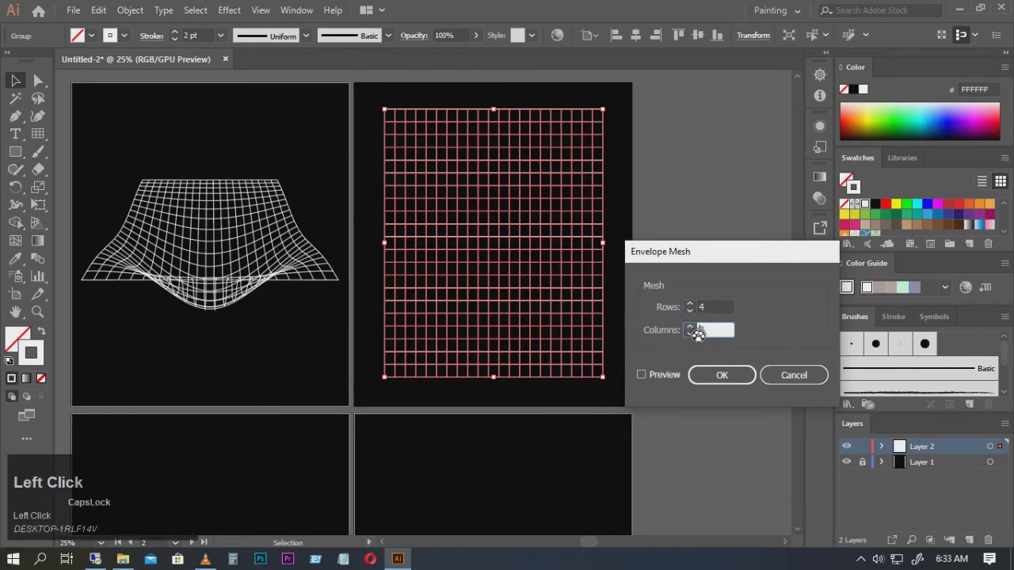
{"action": "left_click", "coordinate": [719, 375]}
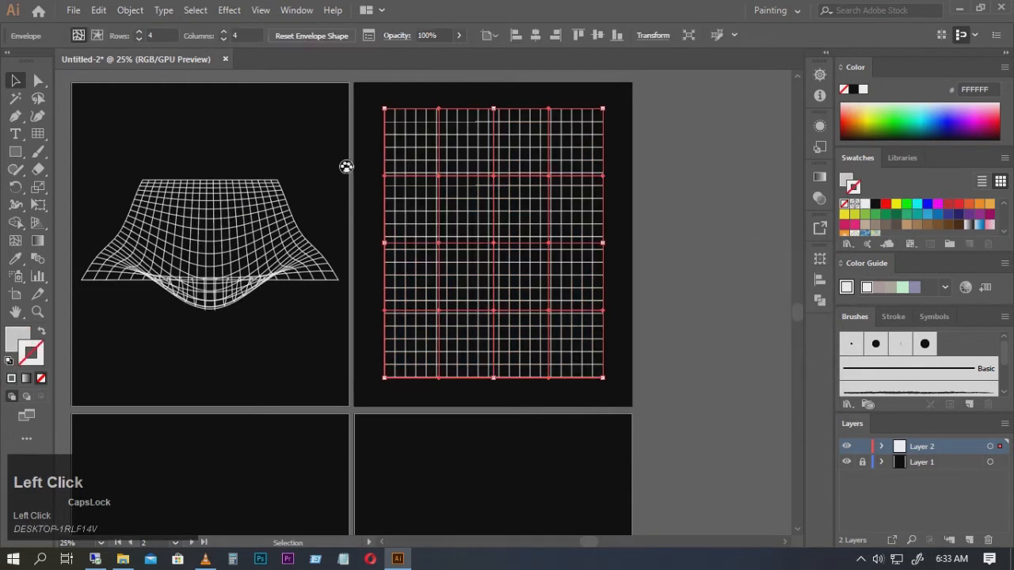
Move the upper-left interior mesh point to about X 248, Y 260 px and the upper-right one to about X 639, Y 368 px.
{"action": "left_click", "coordinate": [38, 81]}
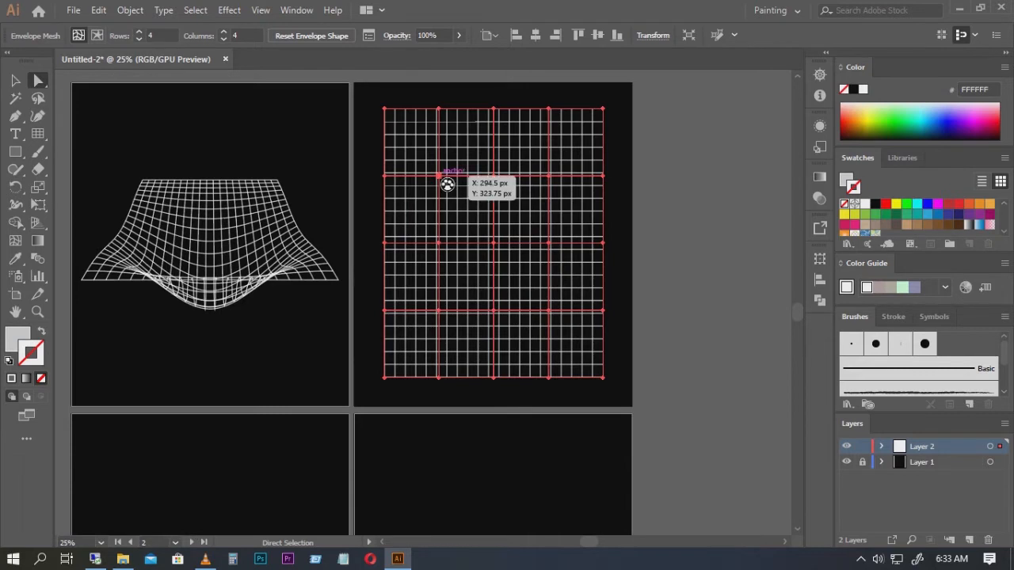
{"action": "left_click_drag", "start_coordinate": [446, 185], "coordinate": [424, 158]}
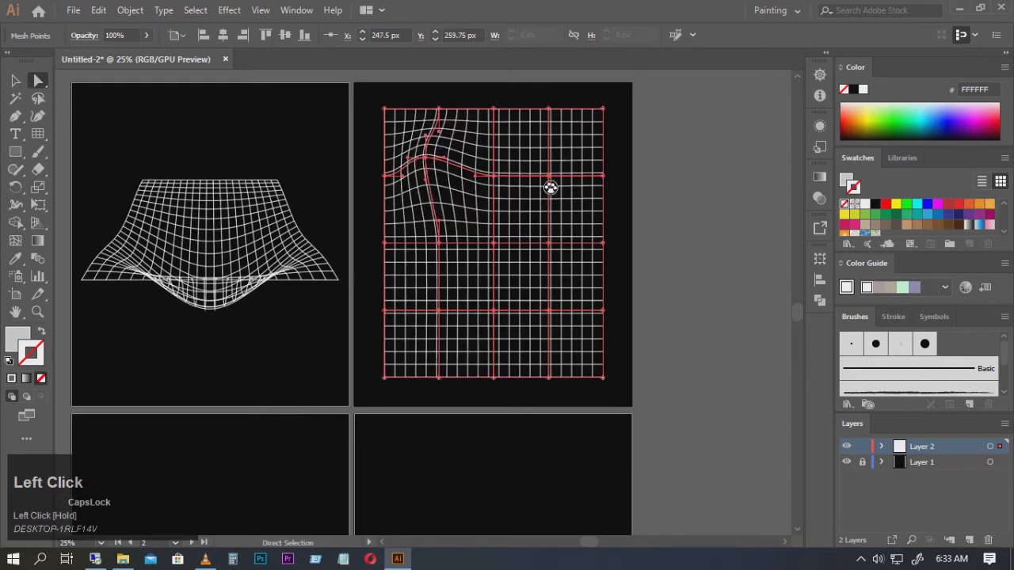
{"action": "mouse_move", "coordinate": [555, 185]}
{"action": "left_mouse_down"}
{"action": "mouse_move", "coordinate": [540, 239]}
{"action": "mouse_move", "coordinate": [546, 202]}
{"action": "left_mouse_up"}
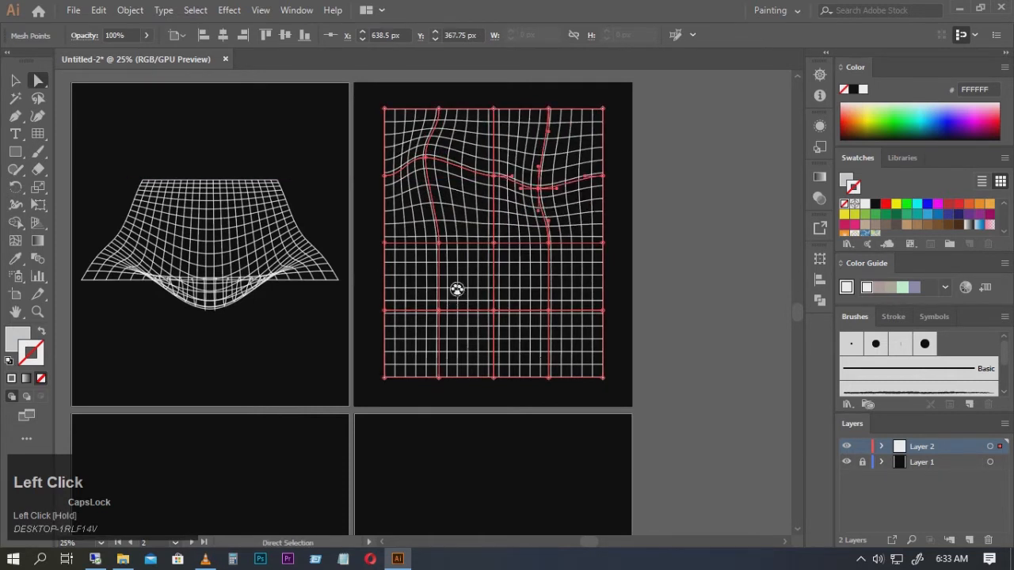
Pull the mid-left mesh point up and right, raise the lower row's outer interior points, and lower its centre point to about Y 876 px.
{"action": "left_click_drag", "start_coordinate": [448, 251], "coordinate": [476, 231]}
{"action": "left_click_drag", "start_coordinate": [503, 320], "coordinate": [567, 286]}
{"action": "left_click_drag", "start_coordinate": [449, 323], "coordinate": [444, 290]}
{"action": "left_click", "coordinate": [521, 333]}
{"action": "left_click_drag", "start_coordinate": [520, 333], "coordinate": [499, 337]}
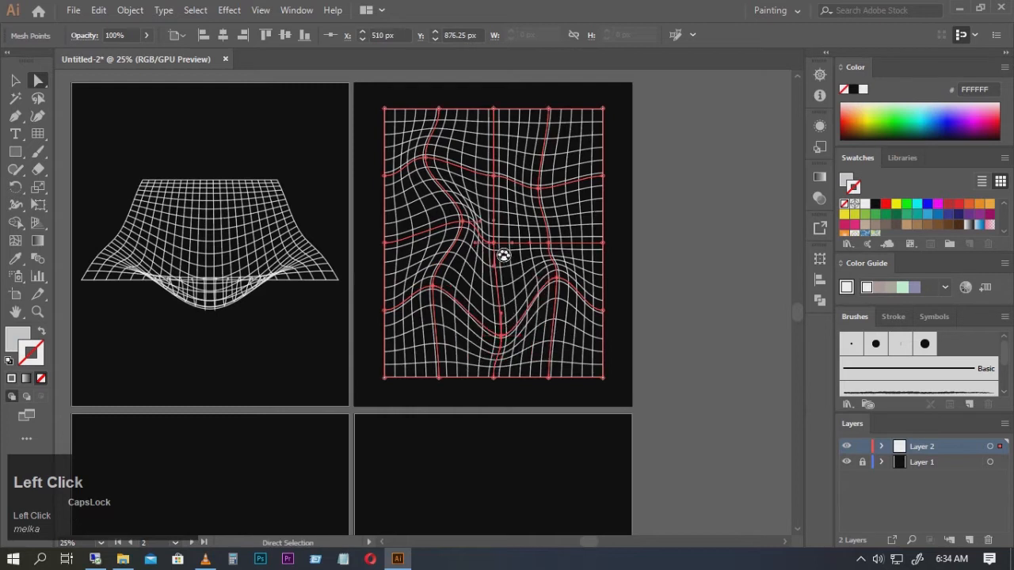
Refine the waves by shifting the right interior column's mesh points and moving the upper-left interior point to about X 225, Y 242 px.
{"action": "left_click_drag", "start_coordinate": [504, 255], "coordinate": [470, 227]}
{"action": "left_click_drag", "start_coordinate": [539, 188], "coordinate": [556, 209]}
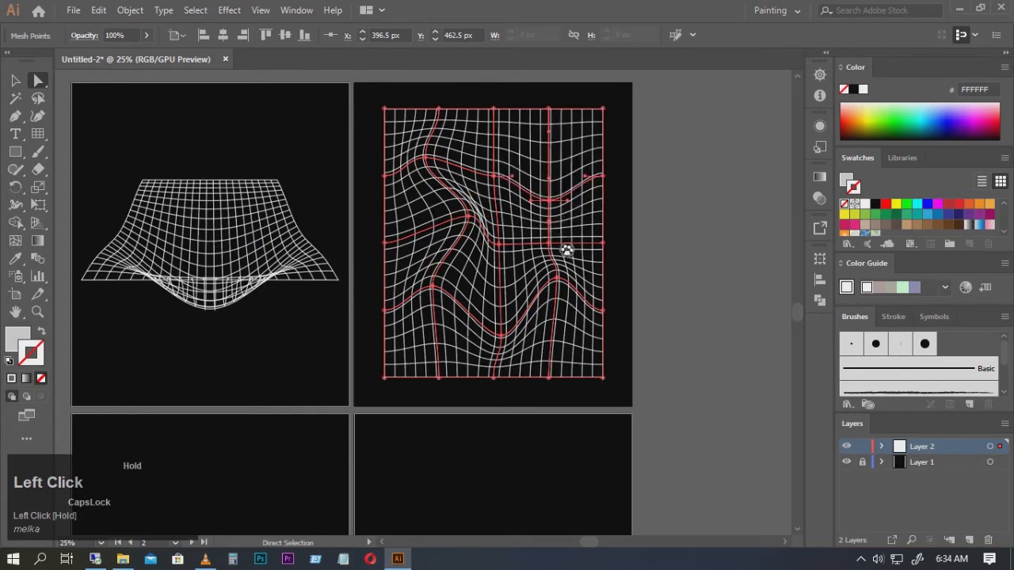
{"action": "left_click_drag", "start_coordinate": [570, 285], "coordinate": [559, 293]}
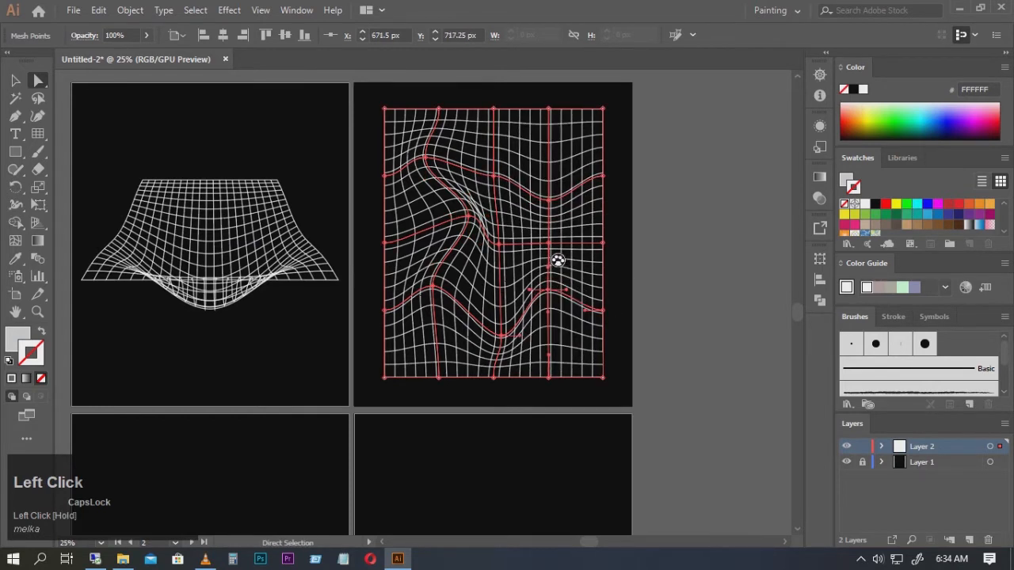
{"action": "mouse_move", "coordinate": [550, 243]}
{"action": "left_mouse_down"}
{"action": "mouse_move", "coordinate": [559, 253]}
{"action": "mouse_move", "coordinate": [549, 255]}
{"action": "left_mouse_up"}
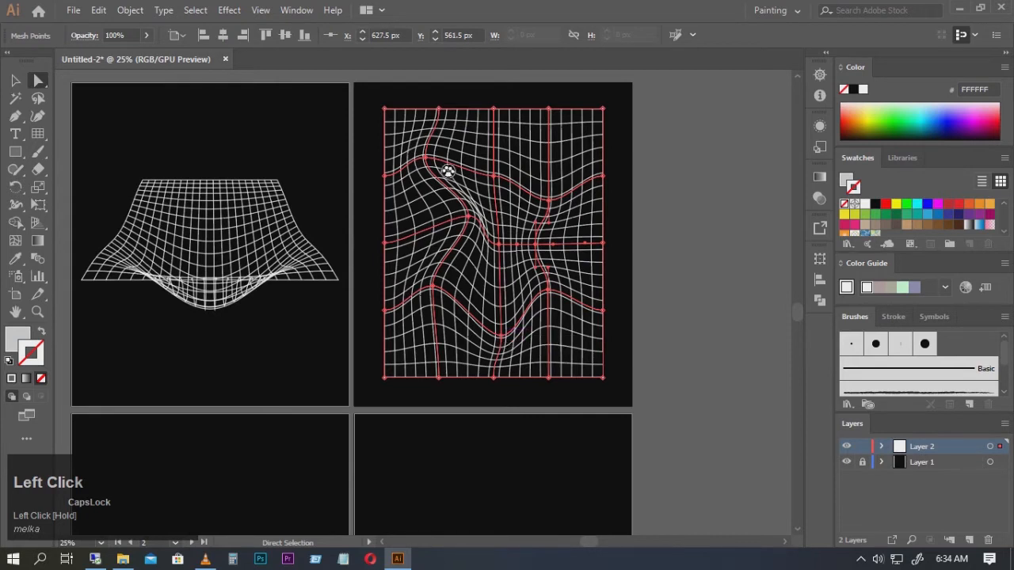
{"action": "left_click_drag", "start_coordinate": [431, 167], "coordinate": [418, 157]}
{"action": "left_click", "coordinate": [15, 80]}
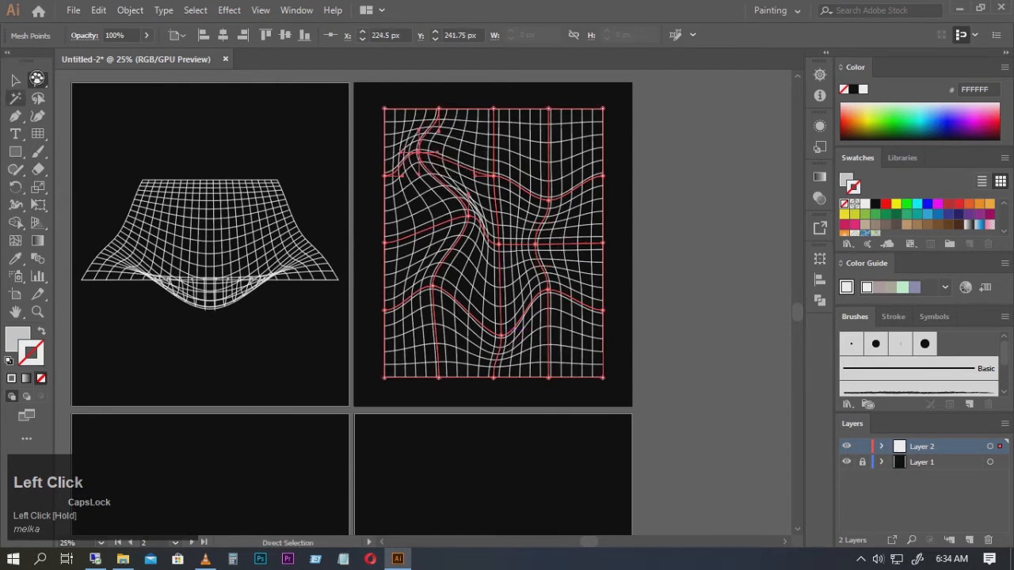
Deselect the distorted grid and review the graphics on the first two artboards.
{"action": "left_click", "coordinate": [633, 165]}
{"action": "scroll", "coordinate": [592, 260], "scroll_direction": "down", "scroll_amount": 3}
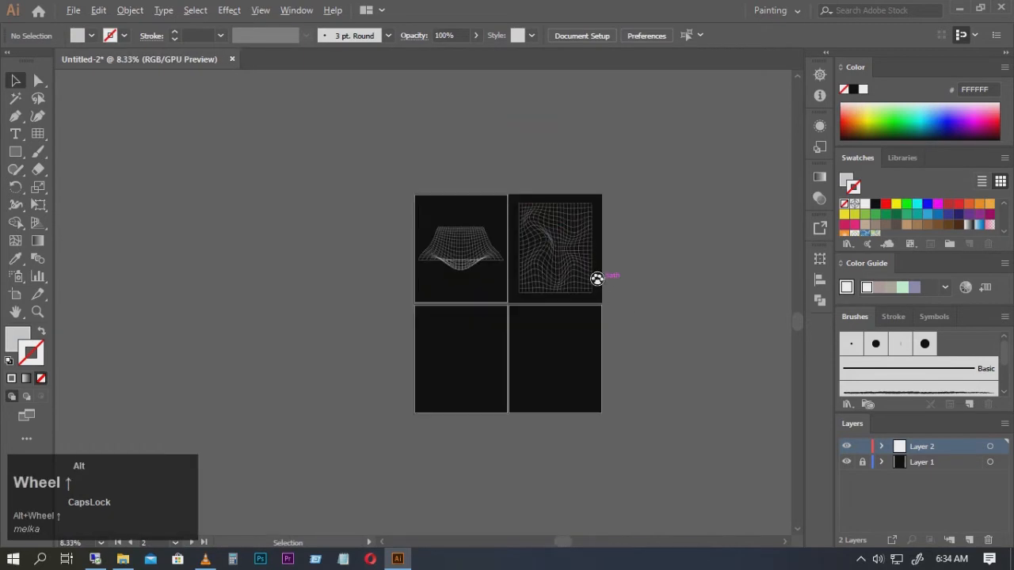
{"action": "scroll", "coordinate": [537, 159], "scroll_direction": "up", "scroll_amount": 2}
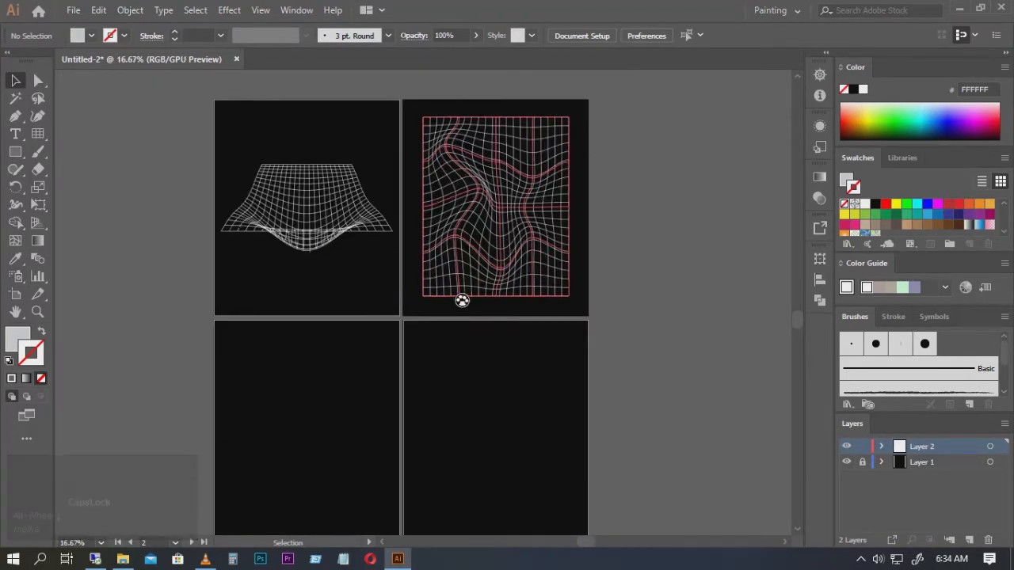
{"action": "scroll", "coordinate": [555, 178], "scroll_direction": "up", "scroll_amount": 3}
{"action": "scroll", "coordinate": [582, 216], "scroll_direction": "down", "scroll_amount": 1}
{"action": "left_click", "coordinate": [616, 188]}
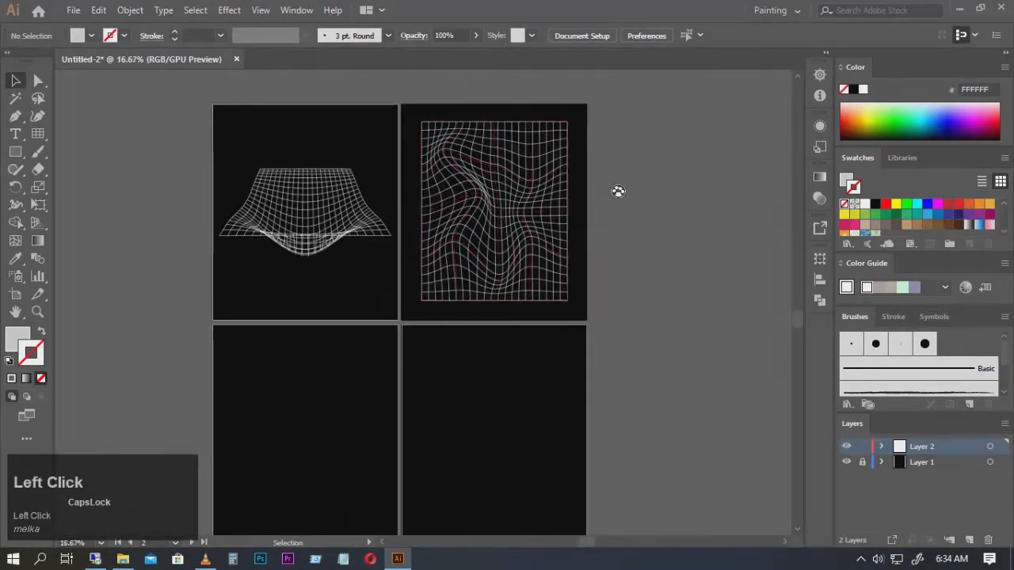
{"action": "scroll", "coordinate": [670, 244], "scroll_direction": "down", "scroll_amount": 3}
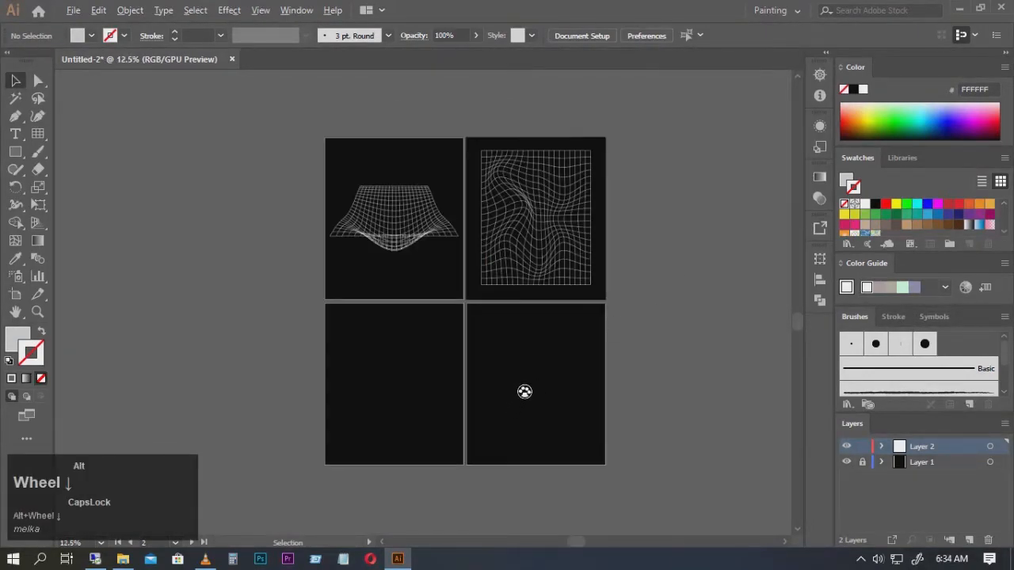
Draw a circular polar grid on the lower-left artboard with the Polar Grid tool and shift it slightly left.
{"action": "scroll", "coordinate": [536, 369], "scroll_direction": "up", "scroll_amount": 1}
{"action": "left_click", "coordinate": [457, 362]}
{"action": "left_click_drag", "start_coordinate": [457, 362], "coordinate": [475, 329]}
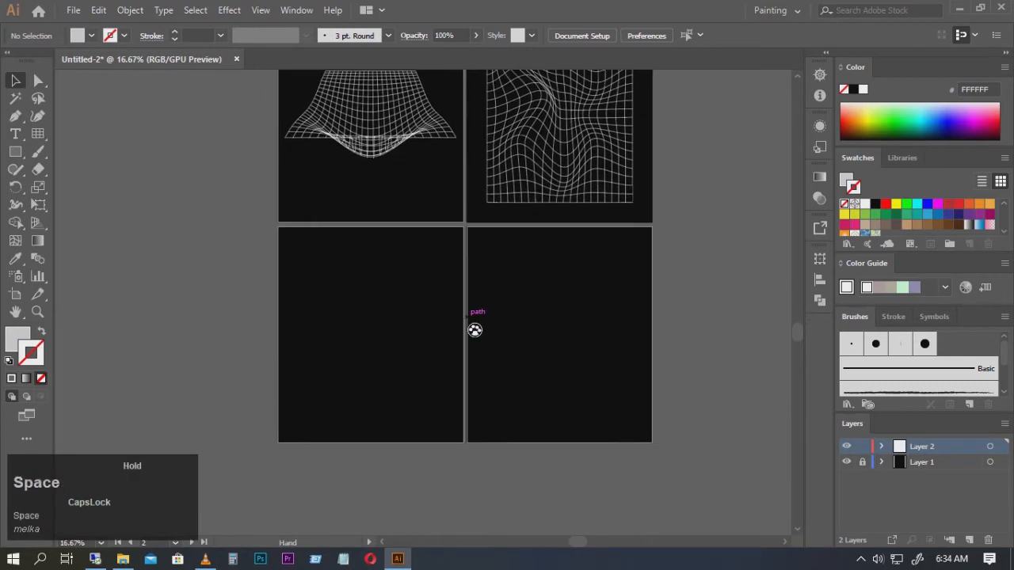
{"action": "scroll", "coordinate": [475, 330], "scroll_direction": "up", "scroll_amount": 1}
{"action": "left_click", "coordinate": [39, 135]}
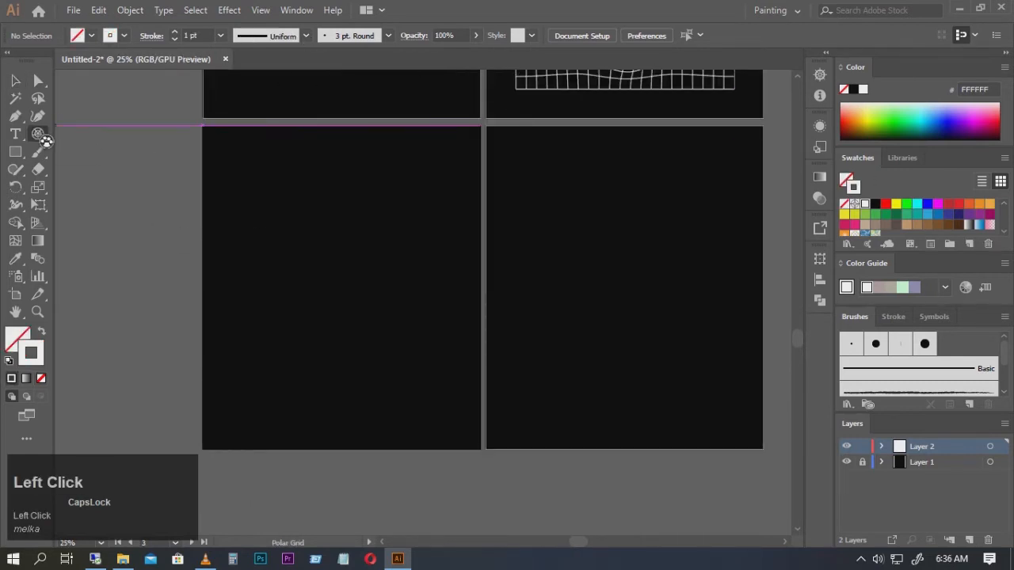
{"action": "right_click", "coordinate": [44, 139]}
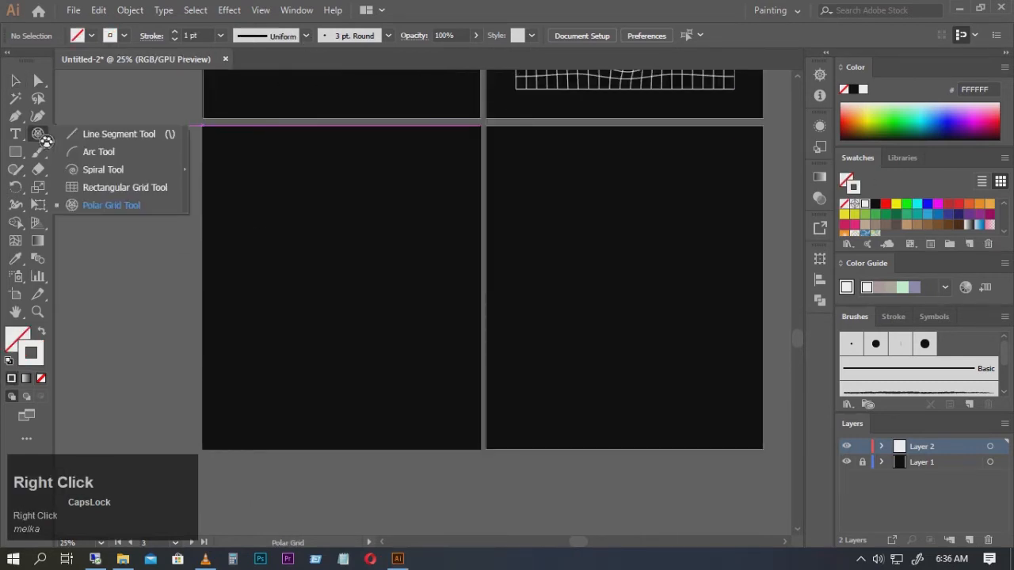
{"action": "left_click", "coordinate": [106, 206]}
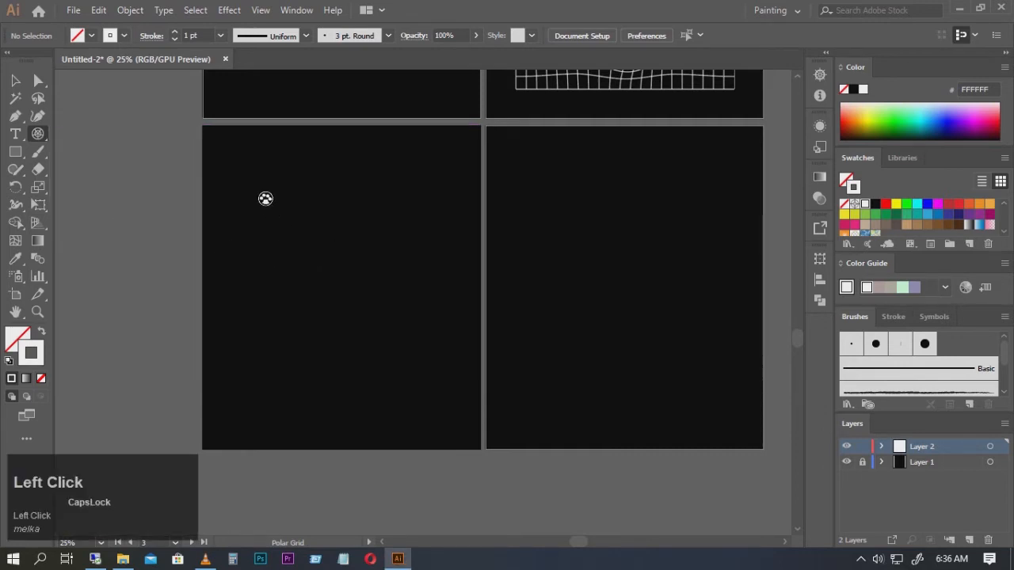
{"action": "left_click_drag", "start_coordinate": [265, 199], "coordinate": [440, 392]}
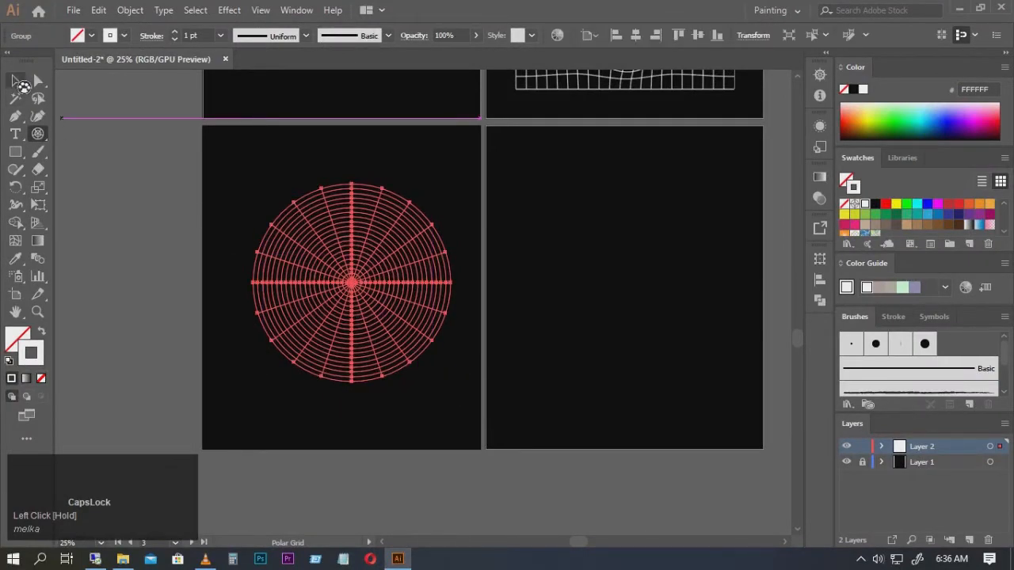
{"action": "left_click", "coordinate": [17, 81]}
{"action": "left_click_drag", "start_coordinate": [376, 286], "coordinate": [367, 282]}
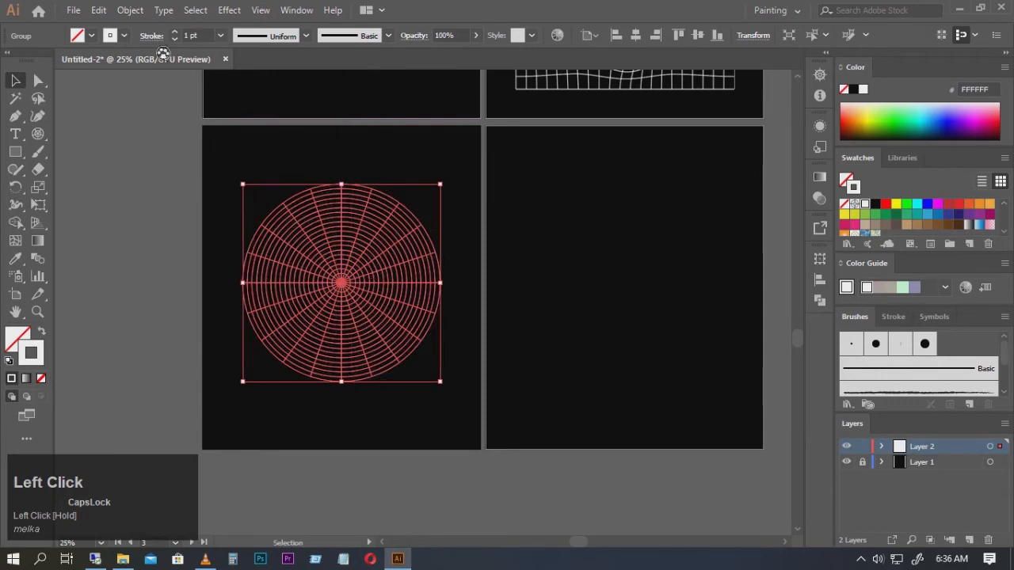
Apply an Envelope Distort mesh with 2 rows and 2 columns to the polar grid.
{"action": "left_click", "coordinate": [131, 11]}
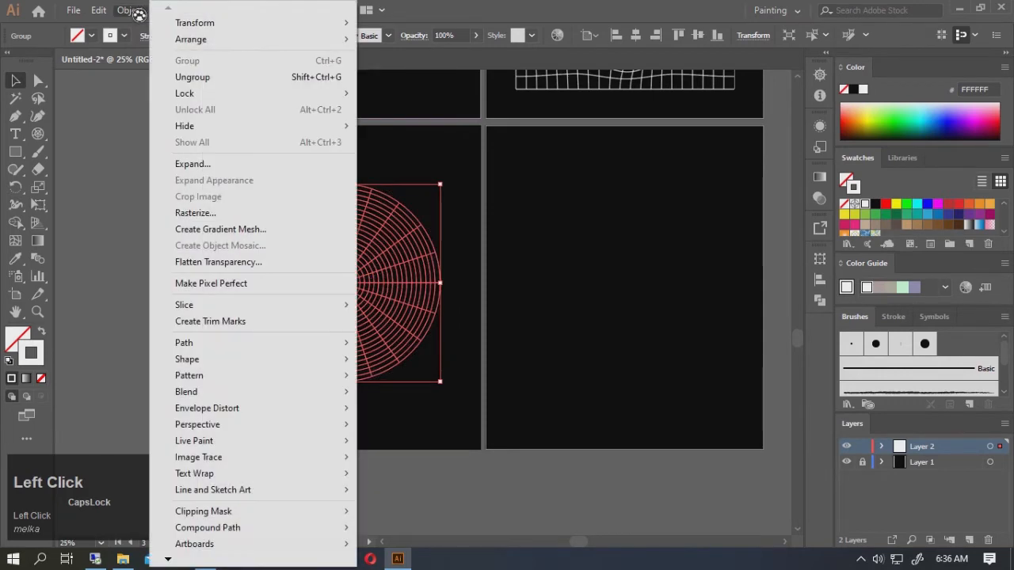
{"action": "mouse_move", "coordinate": [302, 415]}
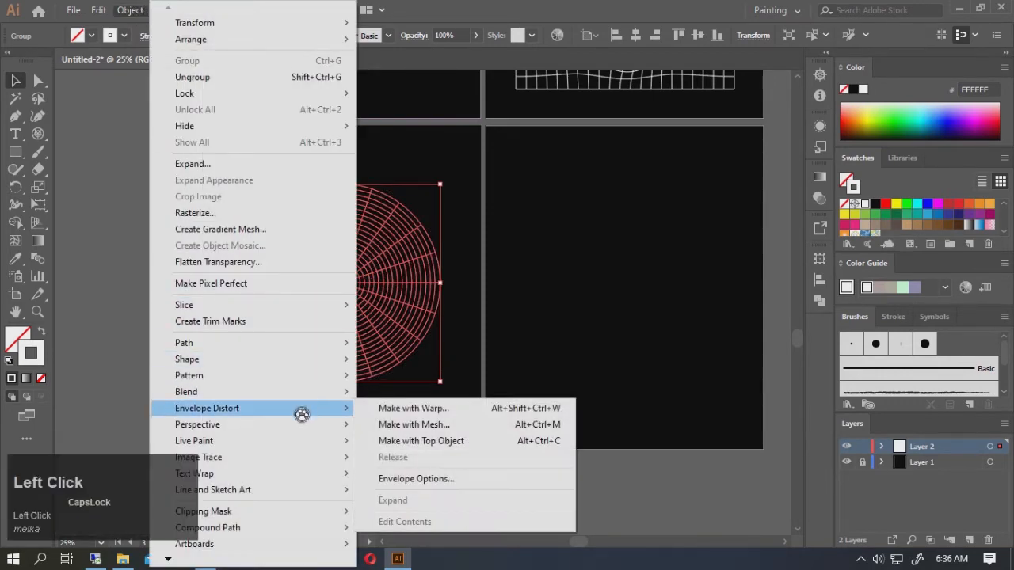
{"action": "left_click", "coordinate": [459, 425]}
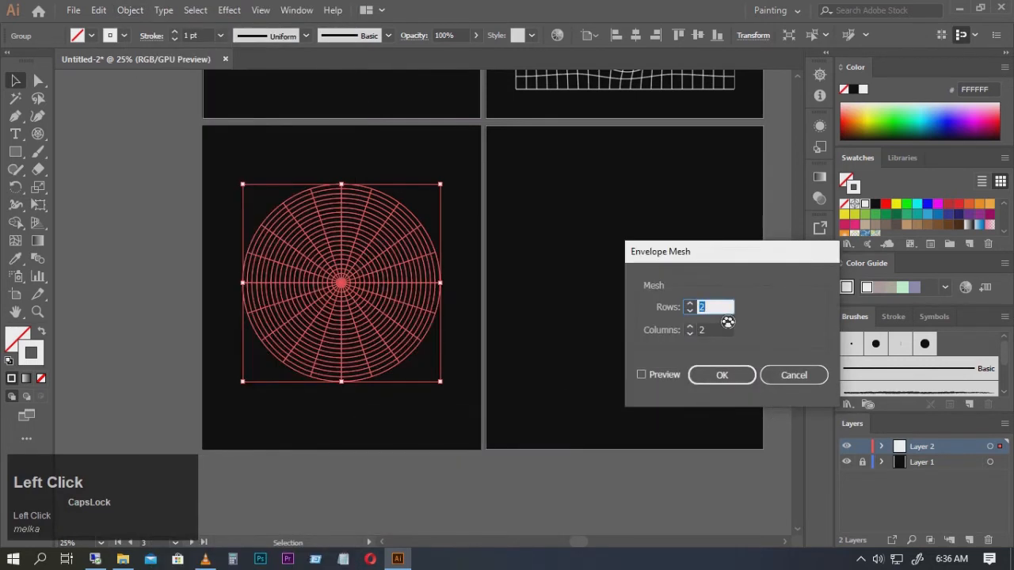
{"action": "left_click", "coordinate": [722, 375]}
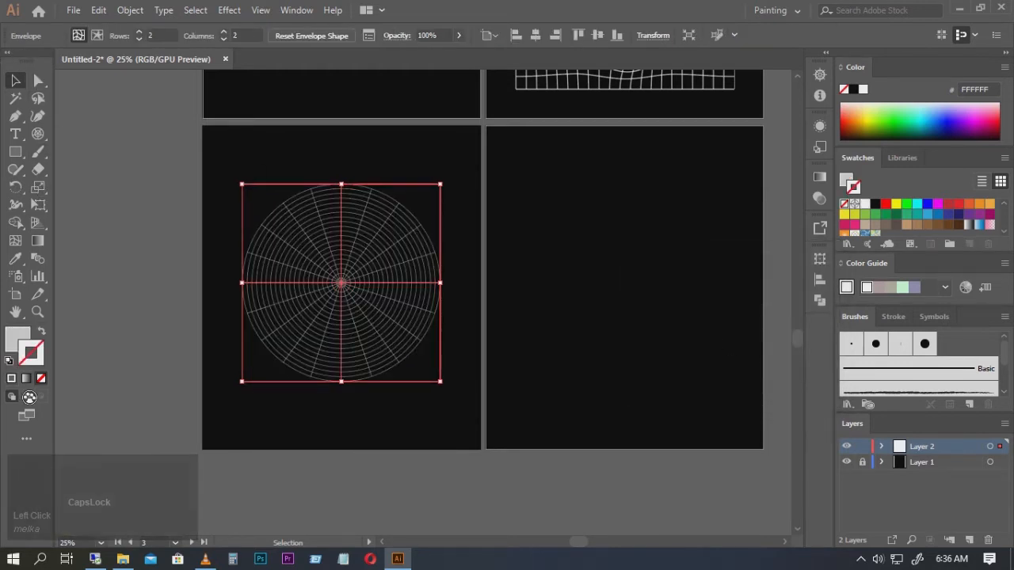
{"action": "left_click", "coordinate": [15, 384]}
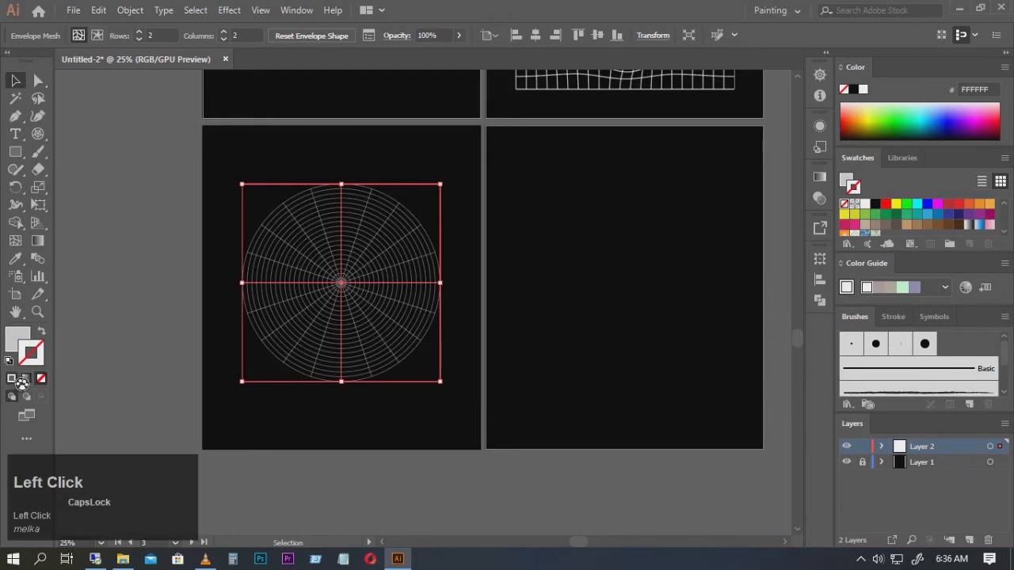
{"action": "left_click", "coordinate": [130, 349]}
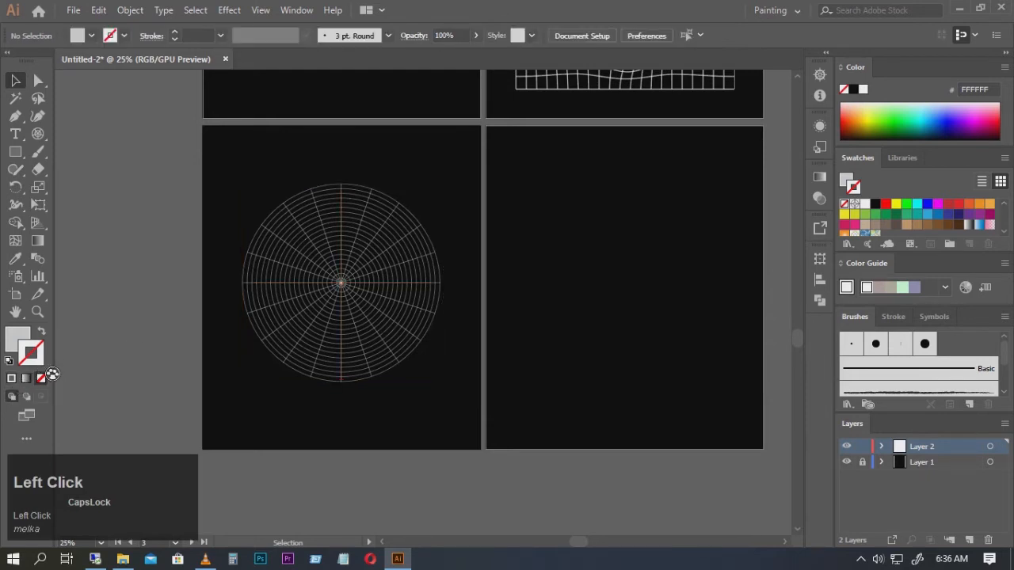
{"action": "left_click", "coordinate": [16, 381]}
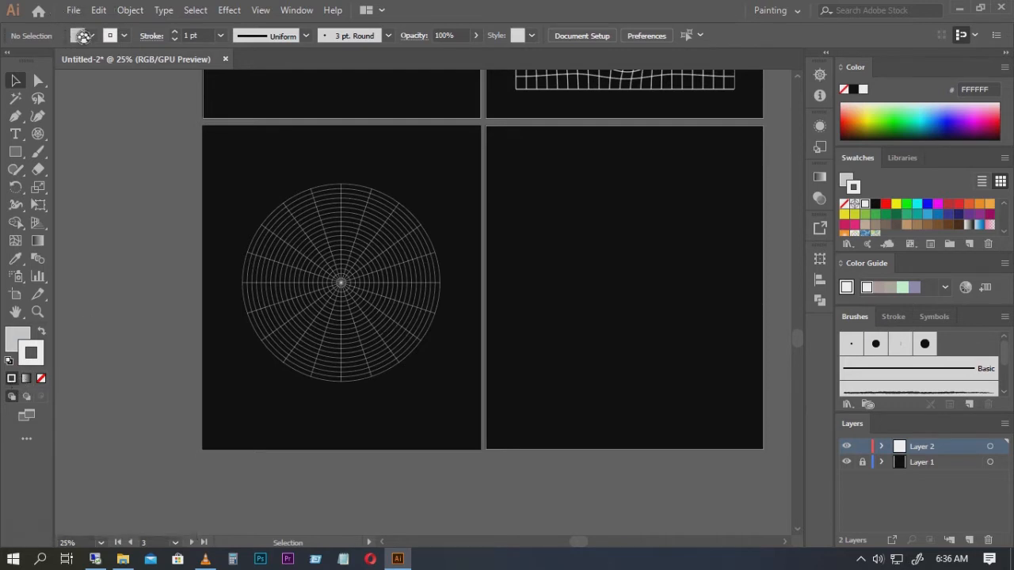
Shift the polar grid slightly up and right, and pull its centre mesh point to about X 747, Y 532 px.
{"action": "mouse_move", "coordinate": [378, 287]}
{"action": "left_mouse_down"}
{"action": "mouse_move", "coordinate": [403, 254]}
{"action": "mouse_move", "coordinate": [387, 276]}
{"action": "left_mouse_up"}
{"action": "left_click", "coordinate": [38, 80]}
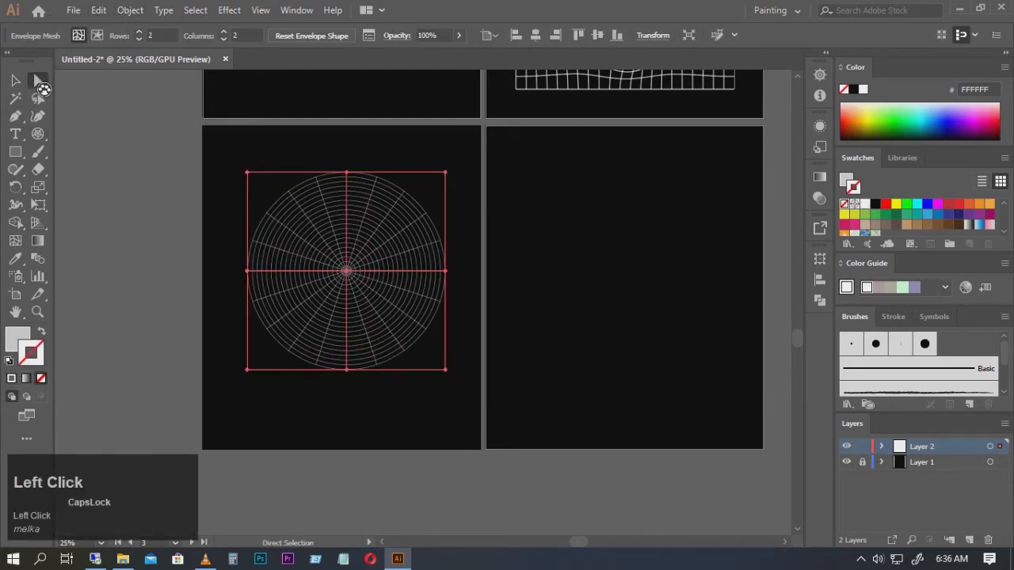
{"action": "left_click", "coordinate": [352, 279]}
{"action": "left_click_drag", "start_coordinate": [357, 284], "coordinate": [423, 295]}
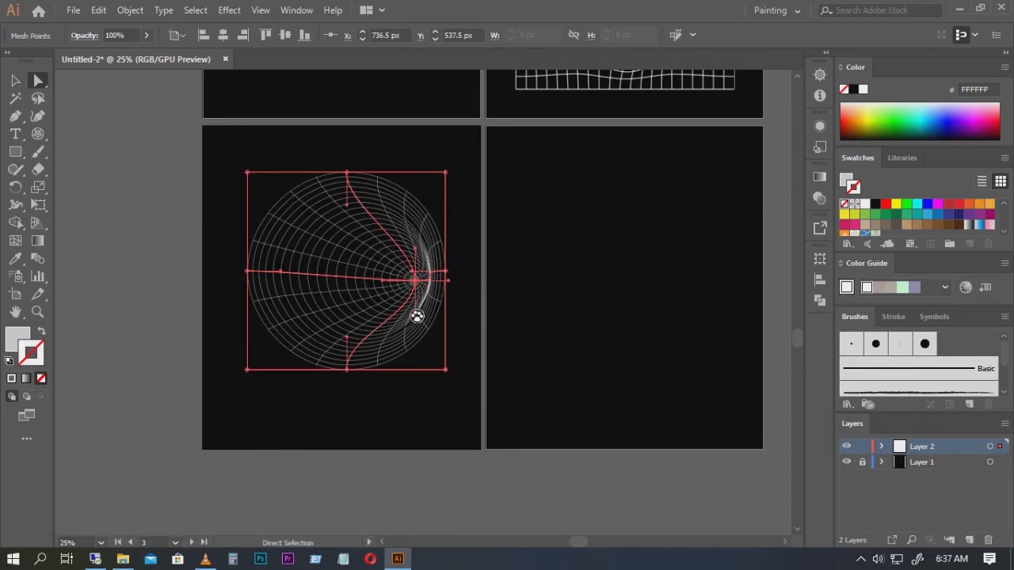
{"action": "mouse_move", "coordinate": [420, 295]}
{"action": "left_mouse_down"}
{"action": "mouse_move", "coordinate": [410, 288]}
{"action": "mouse_move", "coordinate": [434, 289]}
{"action": "left_mouse_up"}
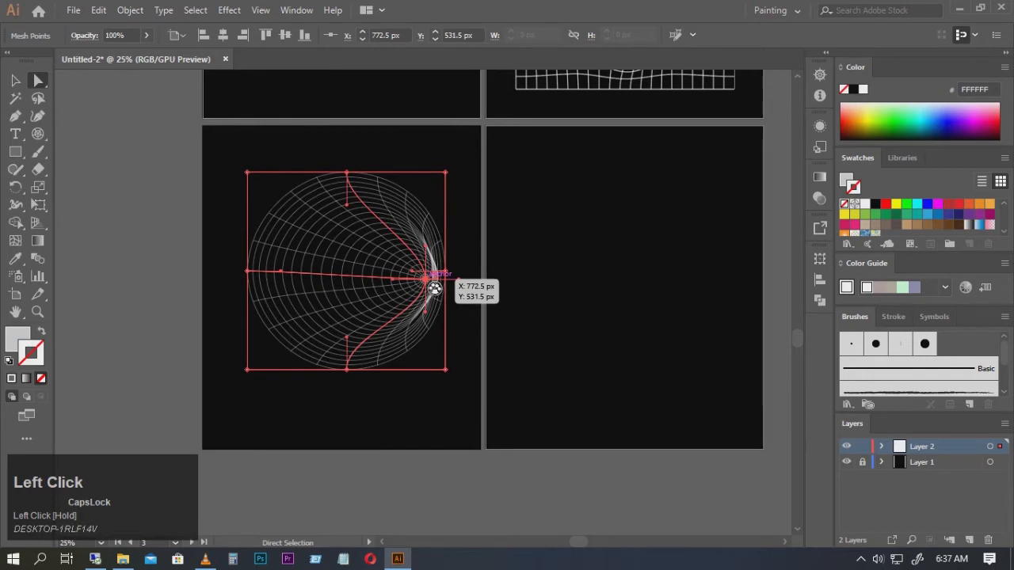
{"action": "left_click_drag", "start_coordinate": [435, 288], "coordinate": [429, 285]}
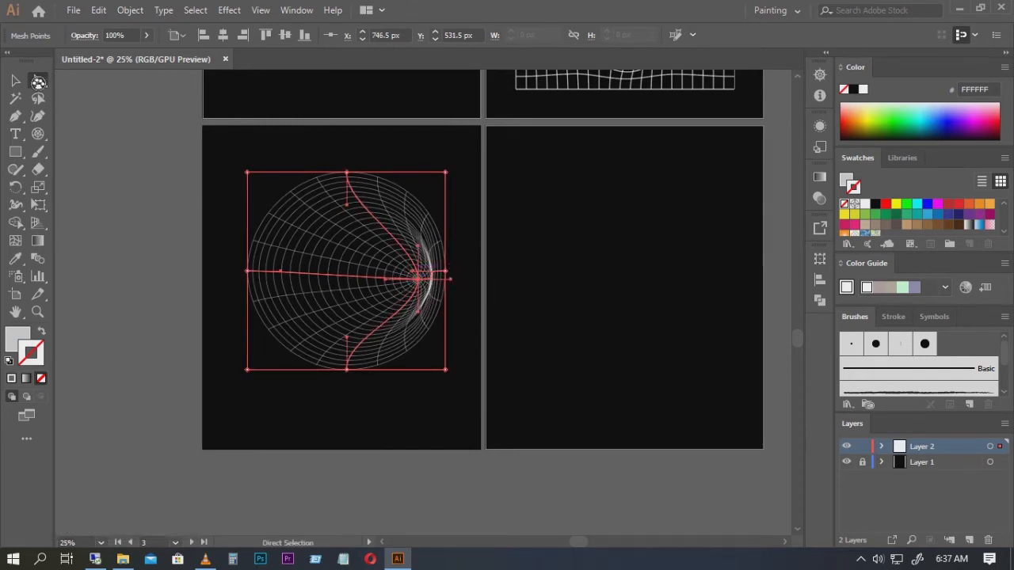
{"action": "left_click", "coordinate": [15, 80]}
{"action": "left_click", "coordinate": [487, 334]}
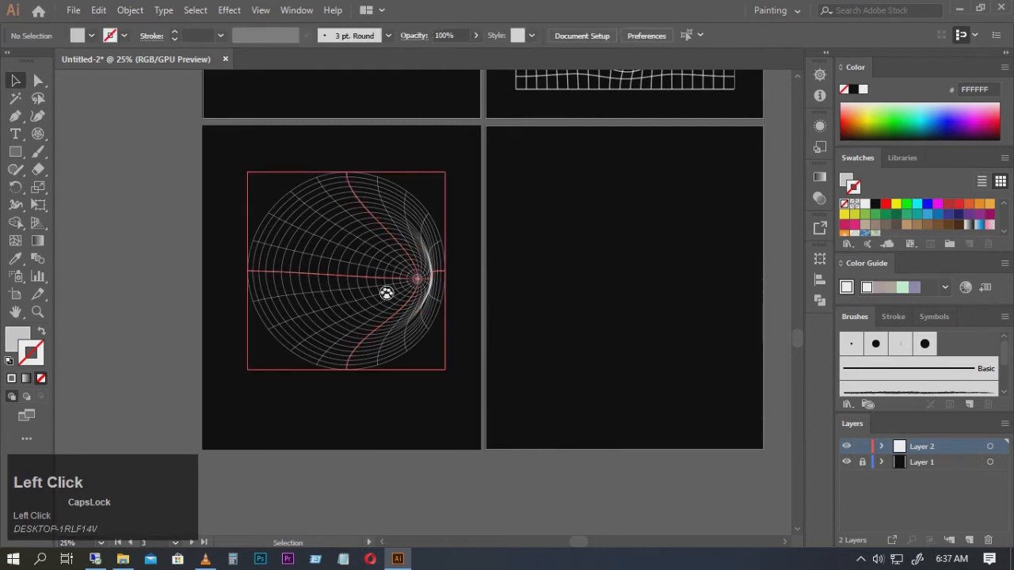
Move the polar grid's centre mesh point left and down to about X 698, Y 561 px.
{"action": "left_click", "coordinate": [38, 80]}
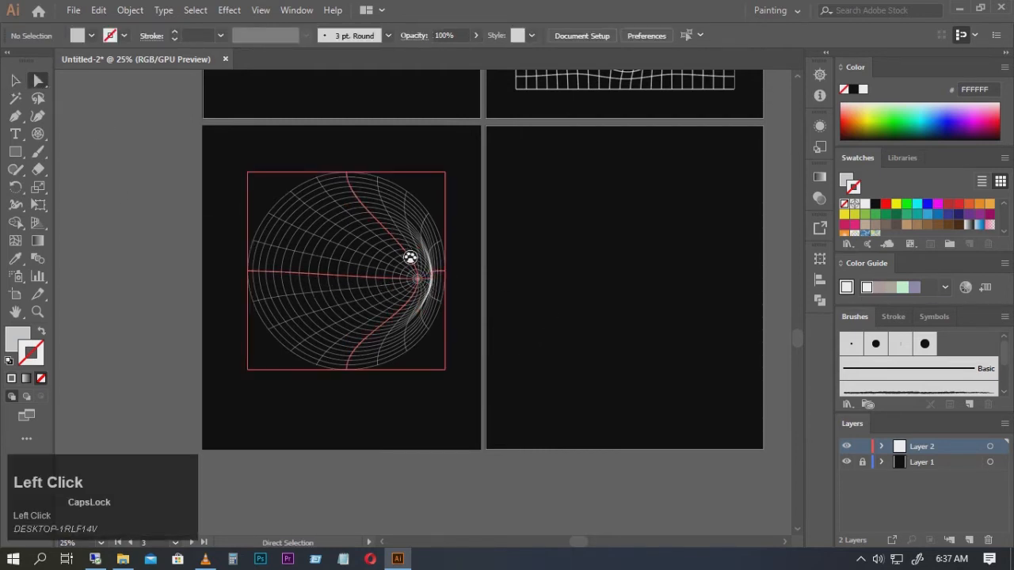
{"action": "mouse_move", "coordinate": [425, 283]}
{"action": "left_mouse_down"}
{"action": "mouse_move", "coordinate": [391, 276]}
{"action": "mouse_move", "coordinate": [367, 330]}
{"action": "mouse_move", "coordinate": [342, 347]}
{"action": "mouse_move", "coordinate": [301, 294]}
{"action": "mouse_move", "coordinate": [277, 287]}
{"action": "mouse_move", "coordinate": [396, 292]}
{"action": "mouse_move", "coordinate": [418, 272]}
{"action": "mouse_move", "coordinate": [412, 294]}
{"action": "left_mouse_up"}
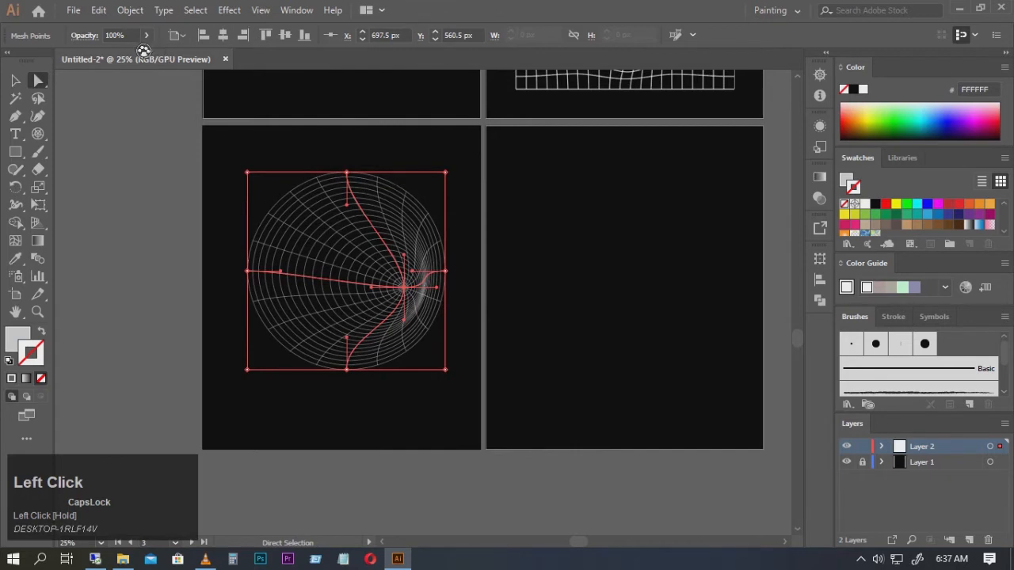
{"action": "left_click", "coordinate": [16, 80]}
{"action": "left_click", "coordinate": [342, 162]}
Set the stroke weight of the polar envelope's contents to 2 pt and return to editing the envelope.
{"action": "left_click", "coordinate": [366, 231]}
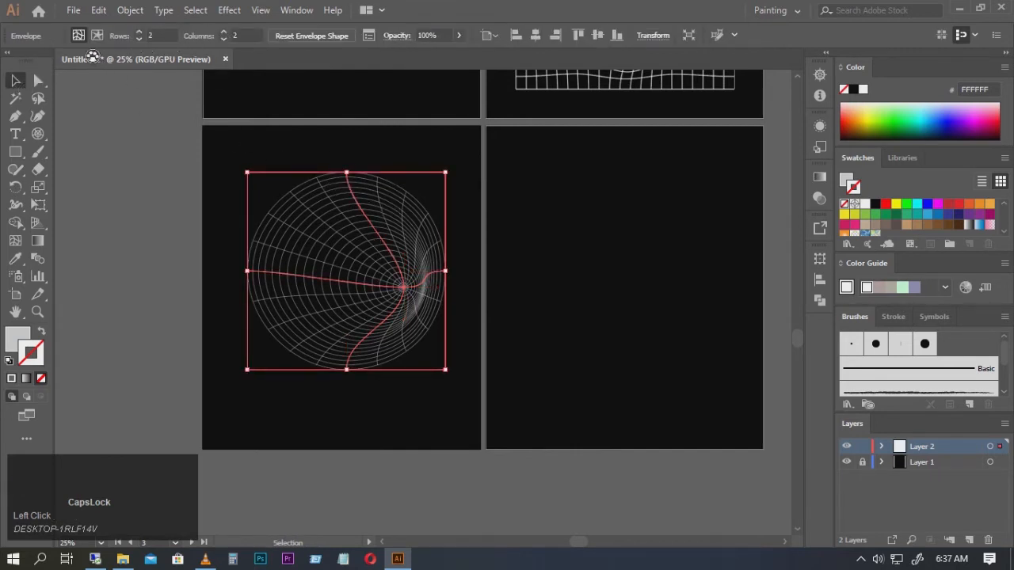
{"action": "double_click", "coordinate": [319, 235]}
{"action": "key", "text": "Escape"}
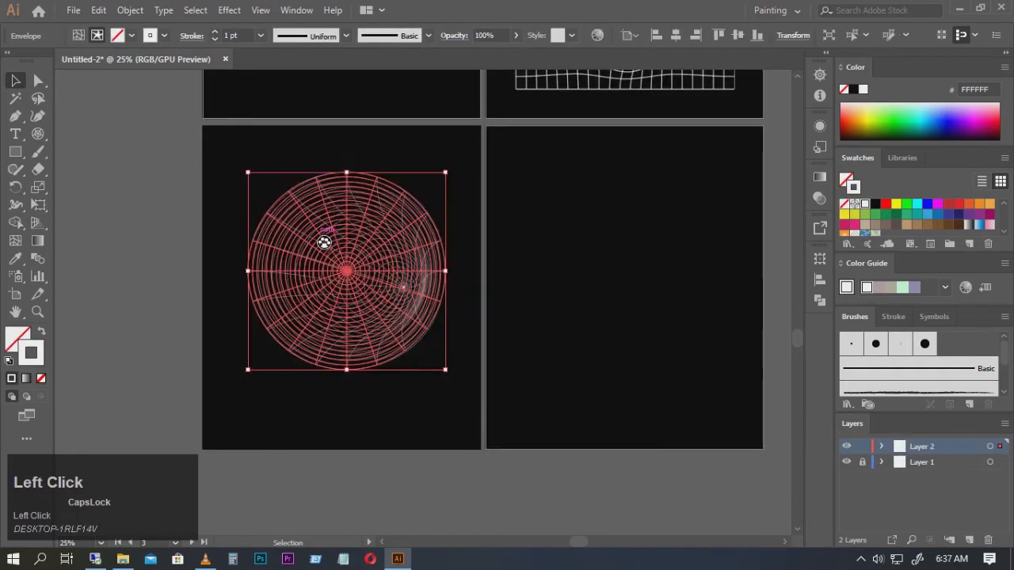
{"action": "left_click", "coordinate": [261, 34]}
{"action": "left_click", "coordinate": [284, 122]}
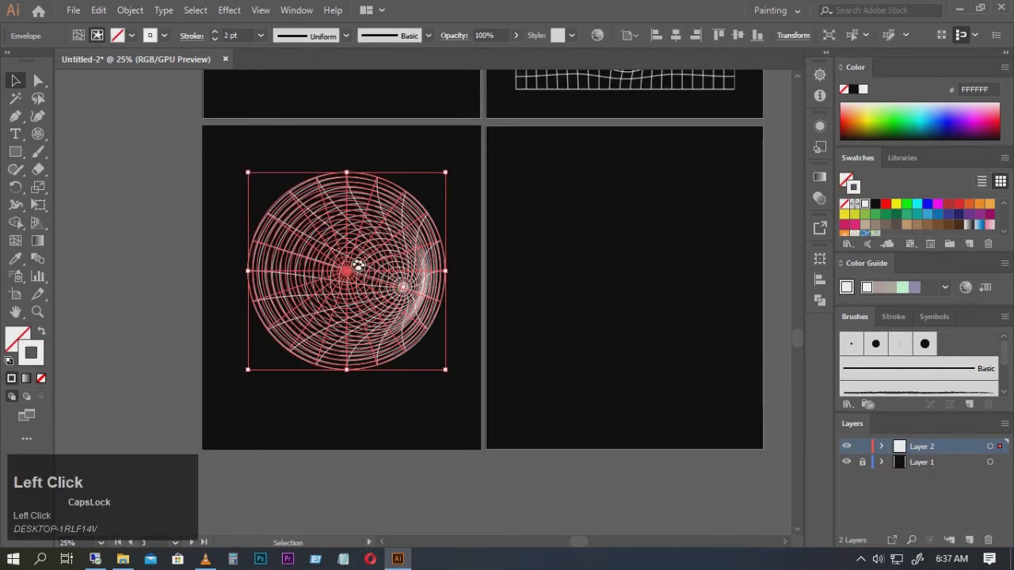
{"action": "left_click", "coordinate": [78, 35]}
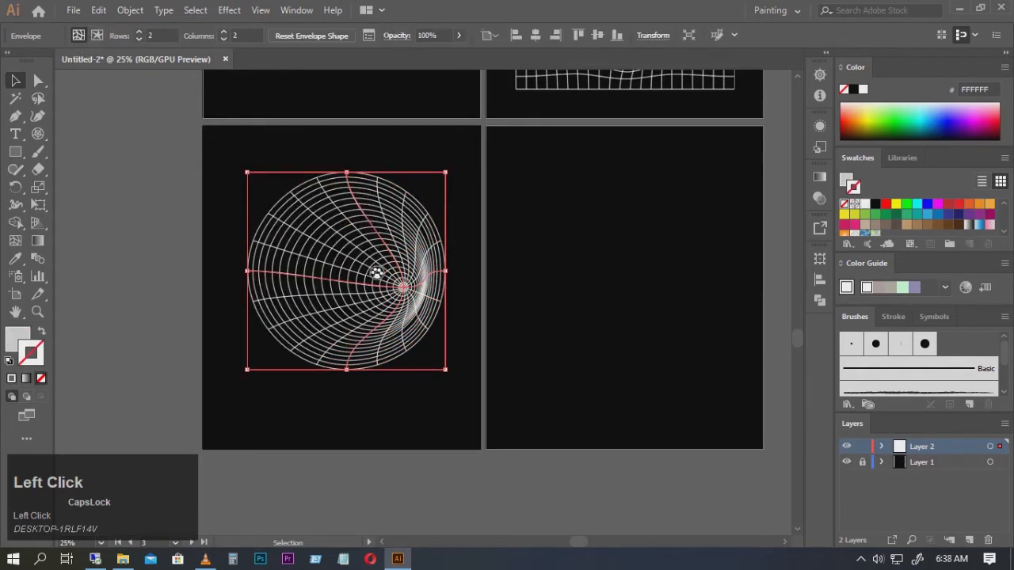
Bring the centre mesh point closer to the circle's right rim, shift the polar grid slightly left and deselect it.
{"action": "left_click", "coordinate": [38, 80]}
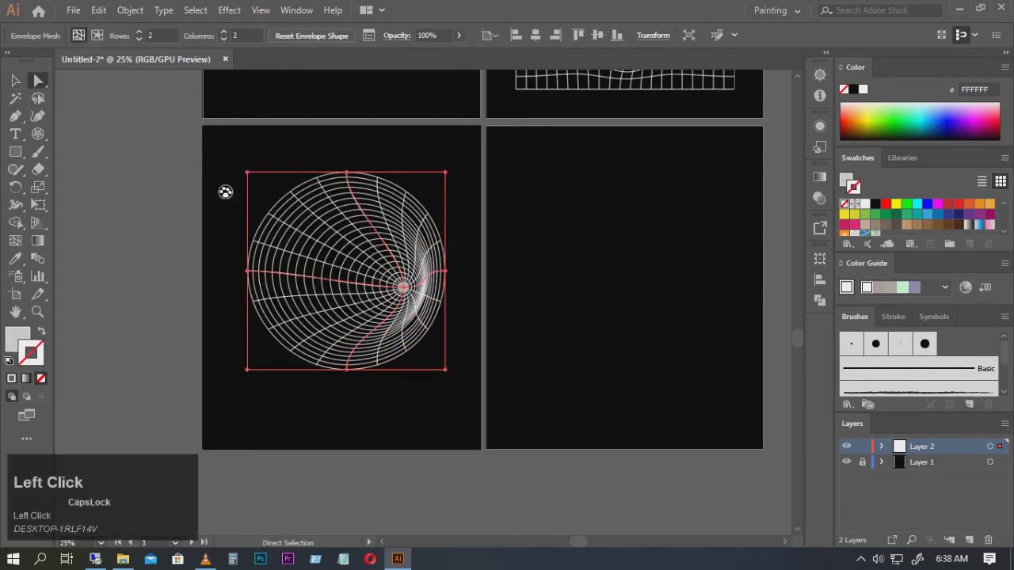
{"action": "mouse_move", "coordinate": [414, 302]}
{"action": "left_mouse_down"}
{"action": "mouse_move", "coordinate": [412, 293]}
{"action": "mouse_move", "coordinate": [427, 300]}
{"action": "mouse_move", "coordinate": [404, 297]}
{"action": "mouse_move", "coordinate": [418, 291]}
{"action": "mouse_move", "coordinate": [404, 286]}
{"action": "left_mouse_up"}
{"action": "left_click", "coordinate": [16, 80]}
{"action": "left_click", "coordinate": [516, 351]}
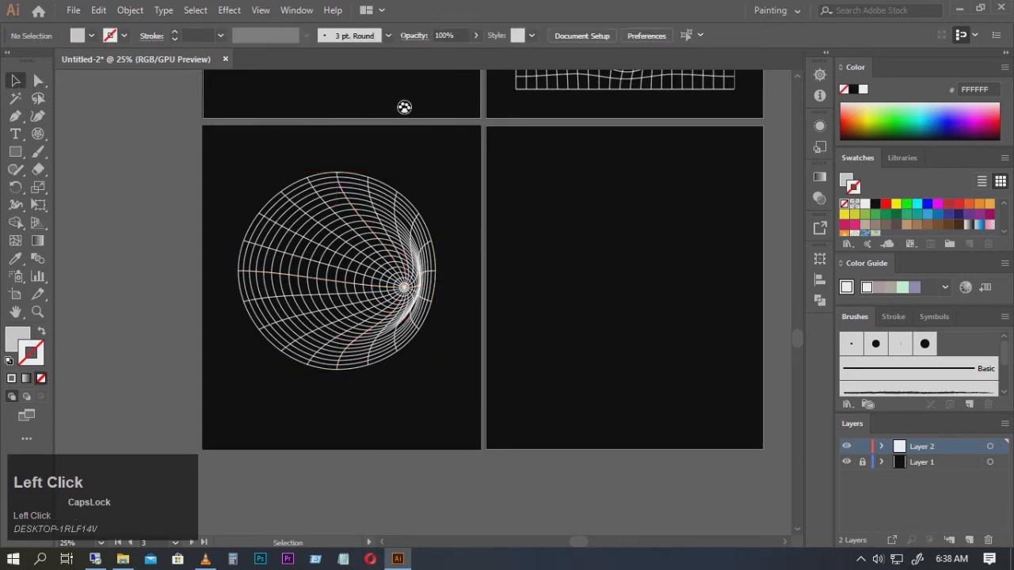
Draw a square on the empty fourth artboard with the Rectangle tool, about as wide as the neighbouring polar grid.
{"action": "scroll", "coordinate": [472, 233], "scroll_direction": "down", "scroll_amount": 4}
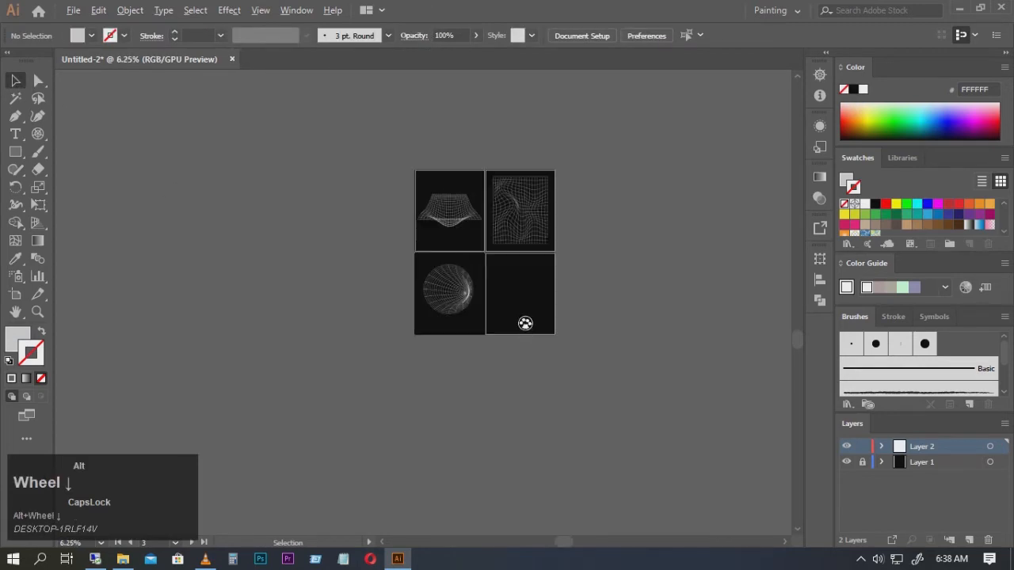
{"action": "scroll", "coordinate": [523, 321], "scroll_direction": "up", "scroll_amount": 3}
{"action": "scroll", "coordinate": [448, 279], "scroll_direction": "up", "scroll_amount": 1}
{"action": "scroll", "coordinate": [443, 287], "scroll_direction": "down", "scroll_amount": 2}
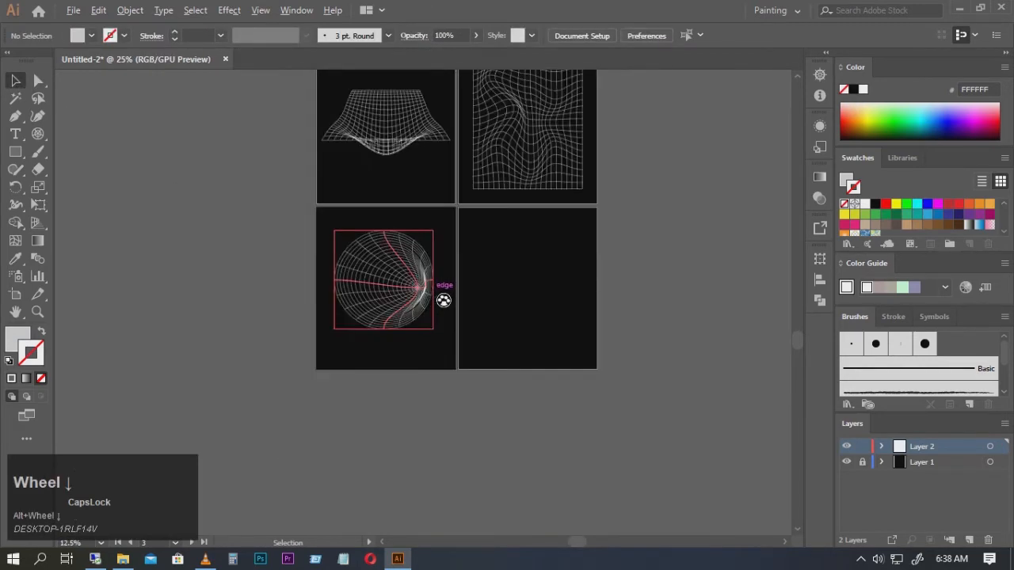
{"action": "scroll", "coordinate": [649, 290], "scroll_direction": "up", "scroll_amount": 2}
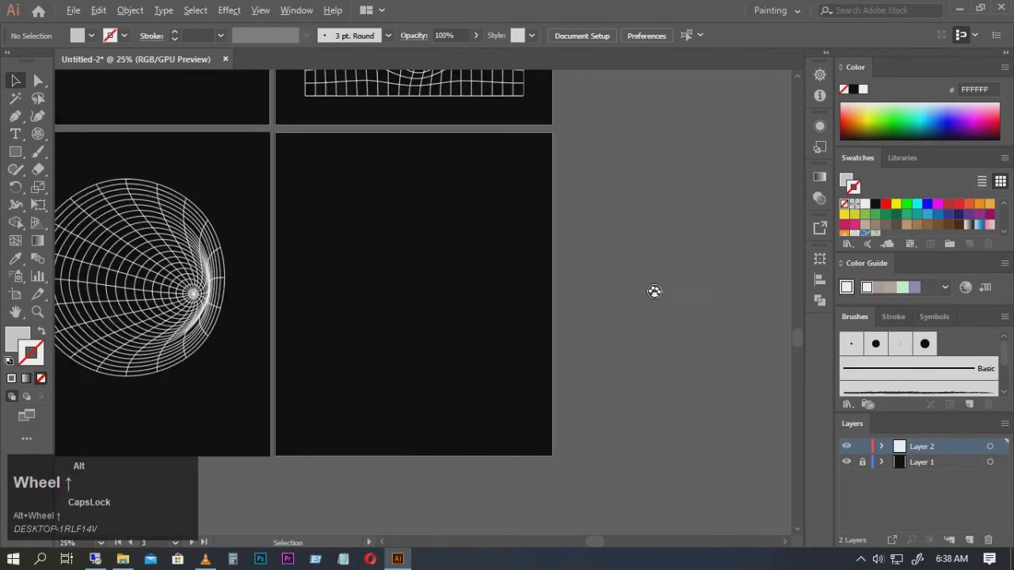
{"action": "left_click", "coordinate": [15, 151]}
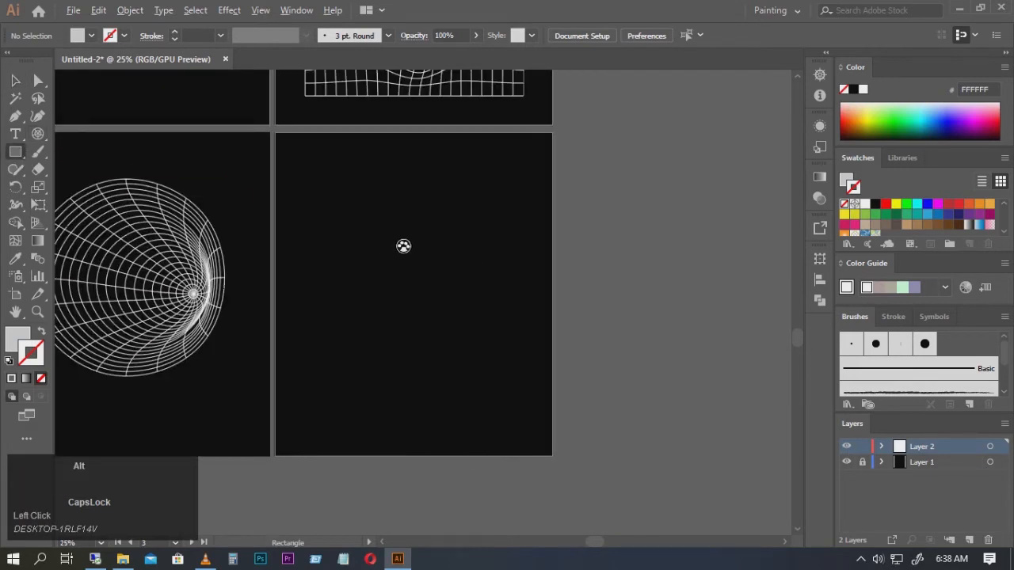
{"action": "scroll", "coordinate": [453, 272], "scroll_direction": "down", "scroll_amount": 2}
{"action": "scroll", "coordinate": [453, 272], "scroll_direction": "up", "scroll_amount": 1}
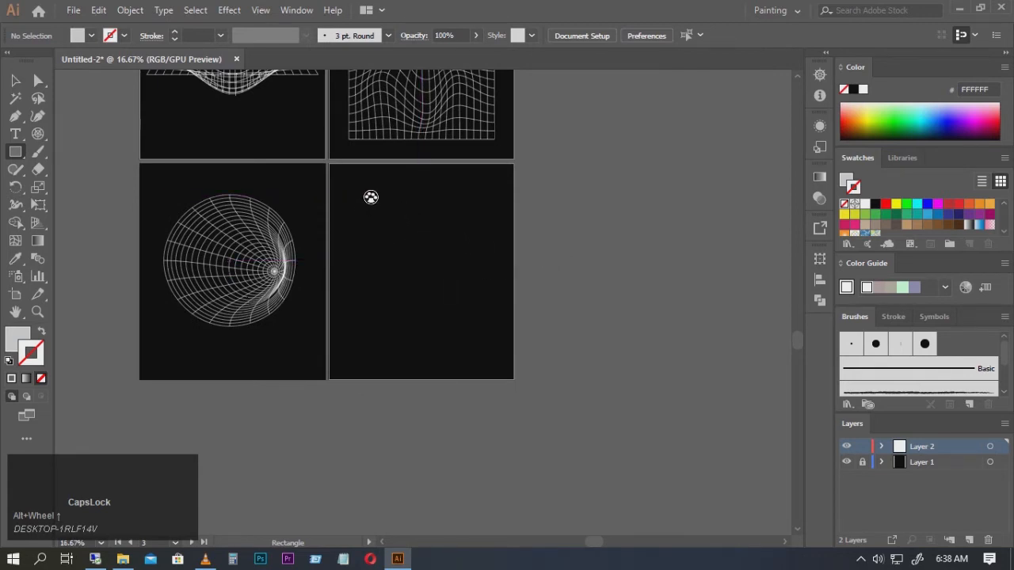
{"action": "left_click_drag", "start_coordinate": [355, 189], "coordinate": [485, 335]}
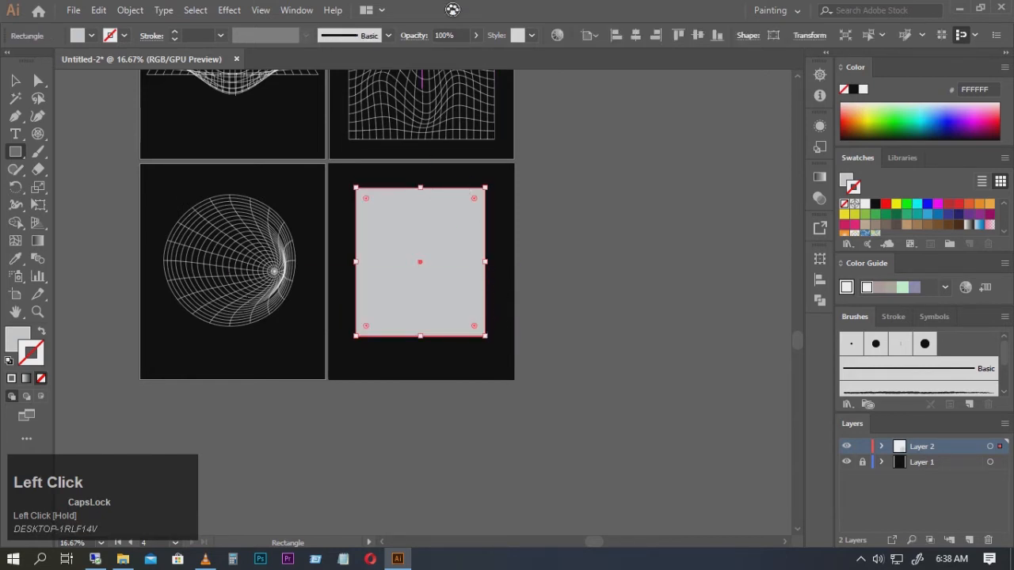
{"action": "key", "text": "ctrl+z"}
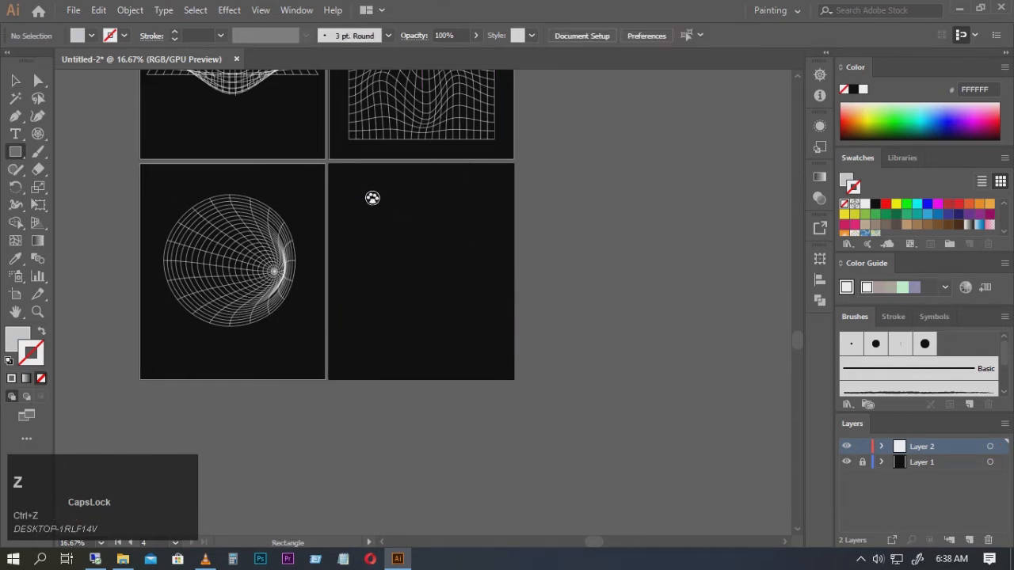
{"action": "left_click_drag", "start_coordinate": [365, 200], "coordinate": [460, 327]}
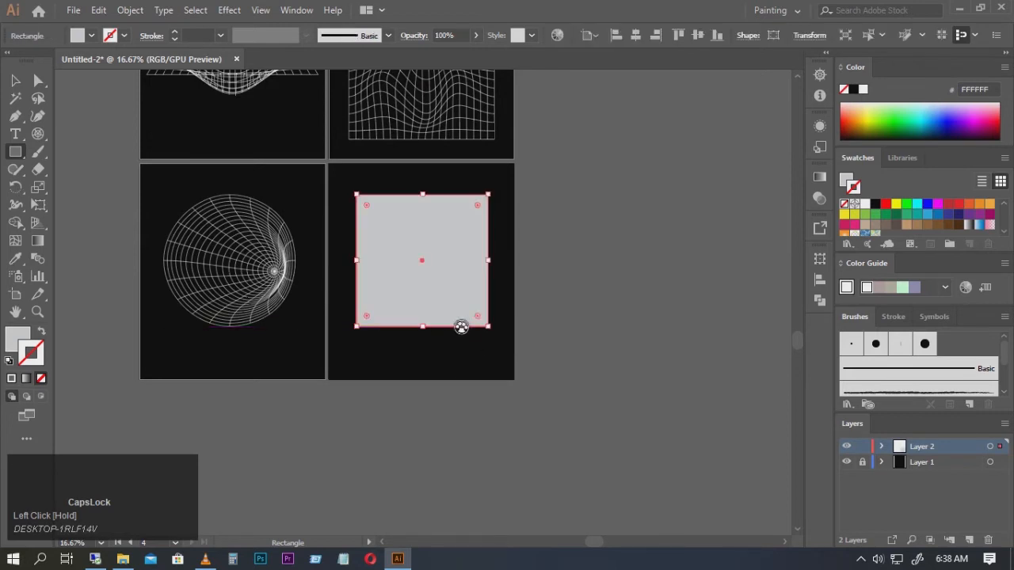
{"action": "left_click", "coordinate": [15, 80]}
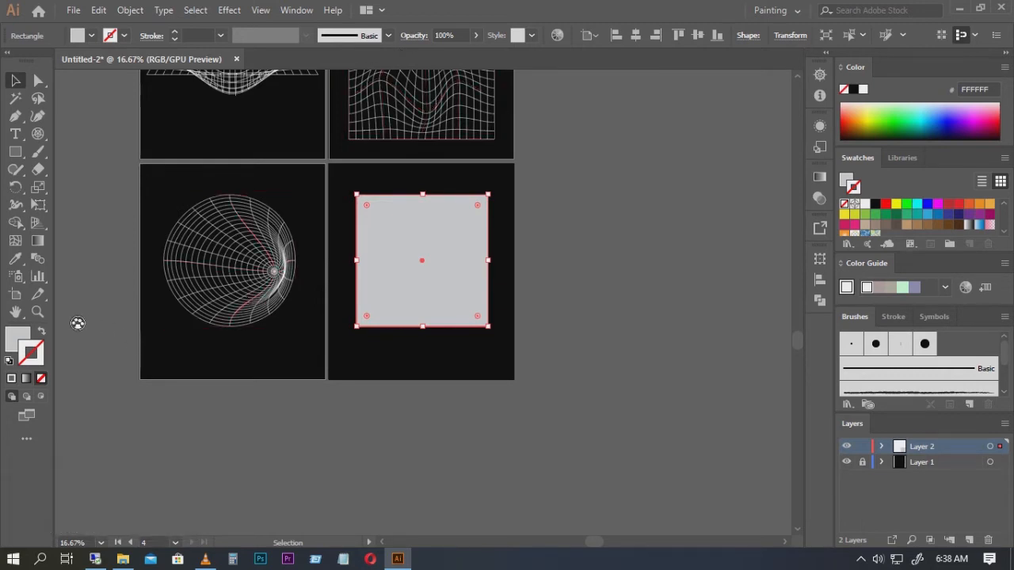
Remove the square's fill, give it a white stroke and deselect it.
{"action": "left_click", "coordinate": [91, 36]}
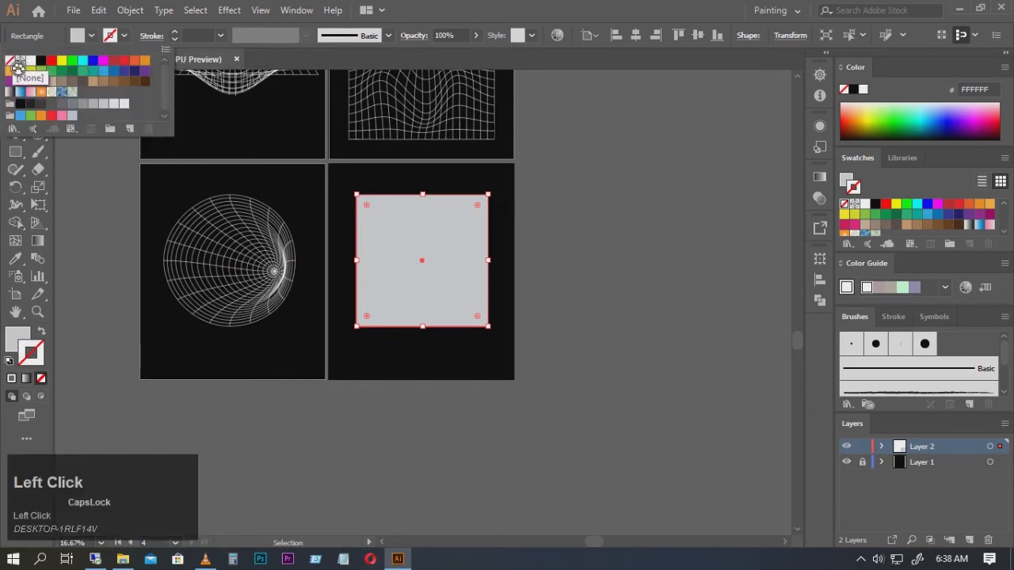
{"action": "left_click", "coordinate": [17, 67]}
{"action": "left_click", "coordinate": [132, 39]}
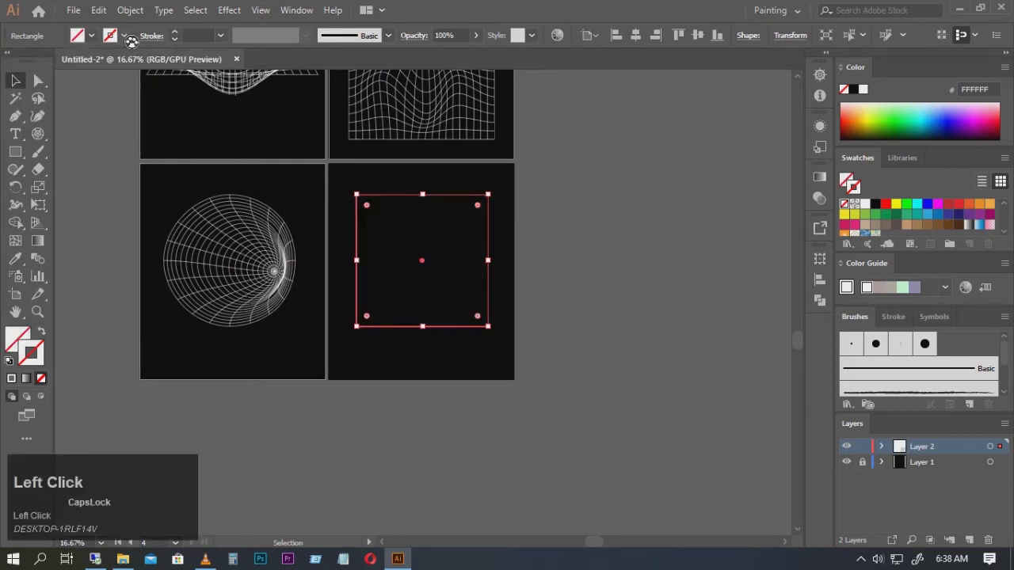
{"action": "left_click", "coordinate": [124, 37]}
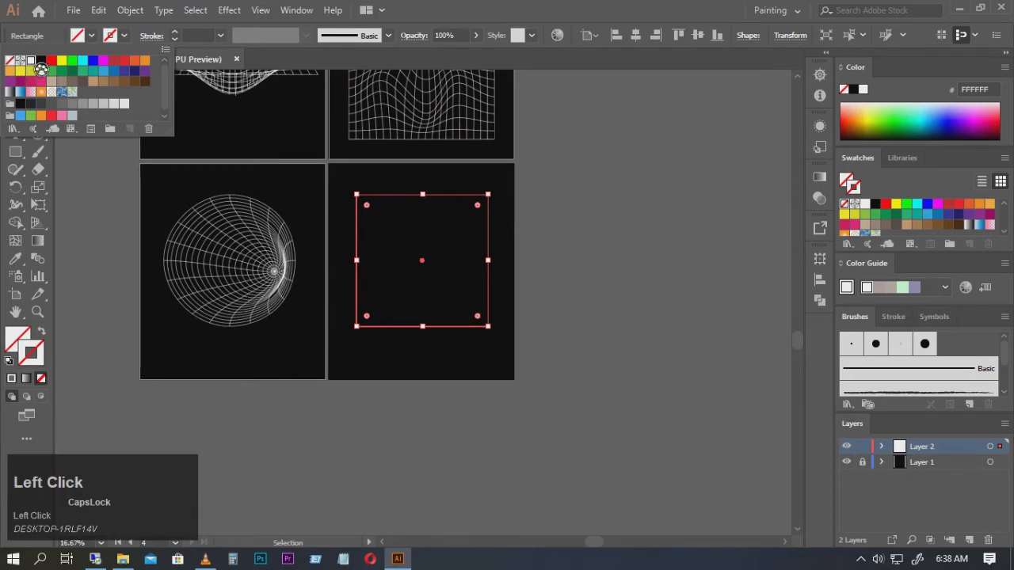
{"action": "left_click", "coordinate": [41, 69]}
{"action": "left_click", "coordinate": [110, 225]}
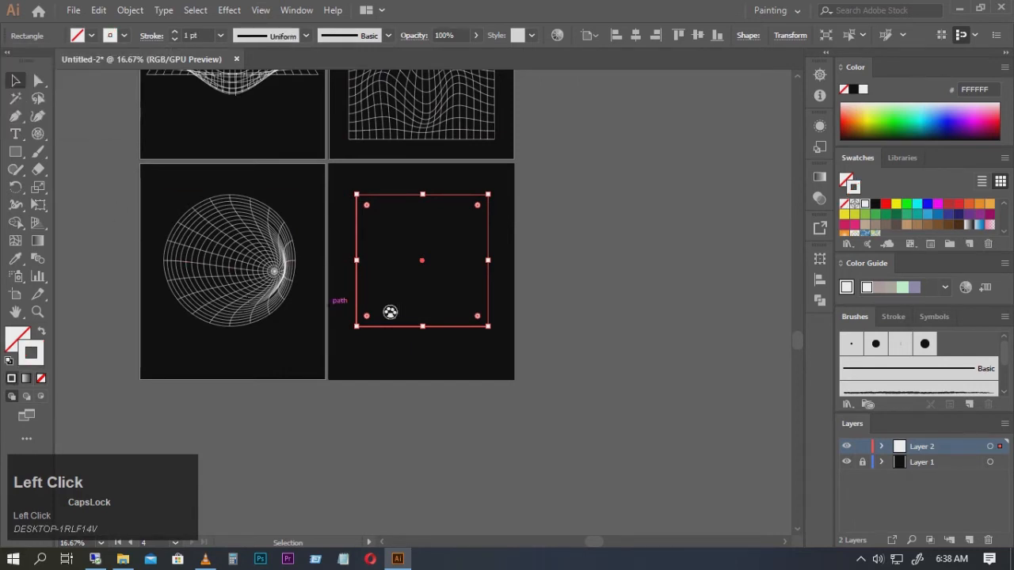
{"action": "left_click", "coordinate": [417, 277]}
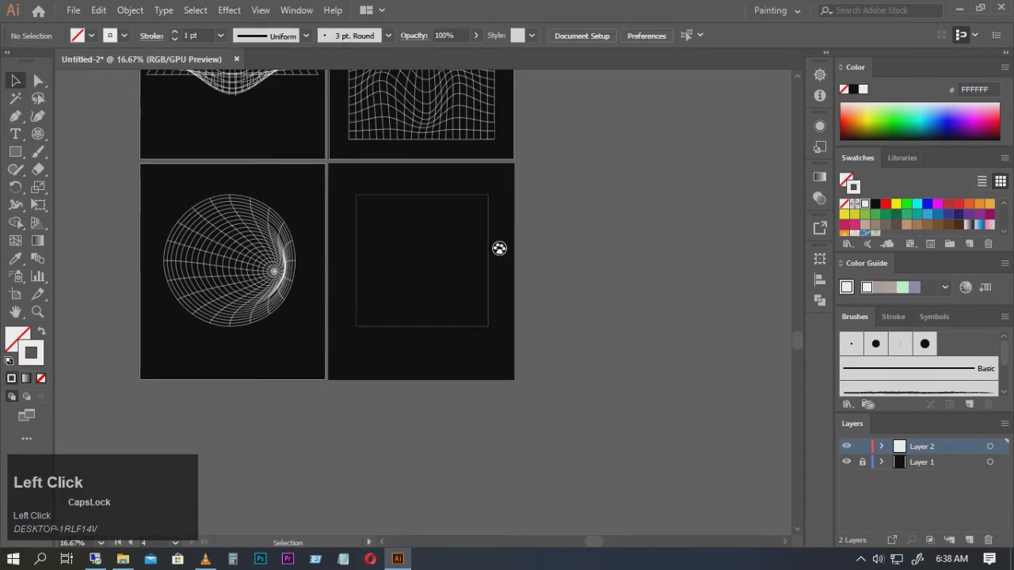
Set the square's stroke weight to 2 pt and deselect it.
{"action": "left_click", "coordinate": [487, 247]}
{"action": "left_click", "coordinate": [220, 36]}
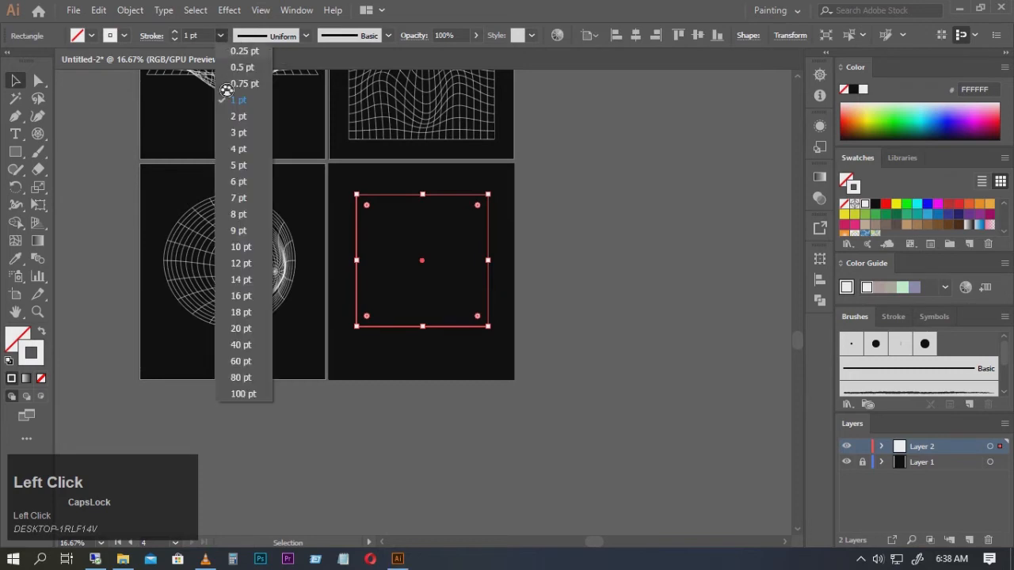
{"action": "left_click", "coordinate": [247, 119]}
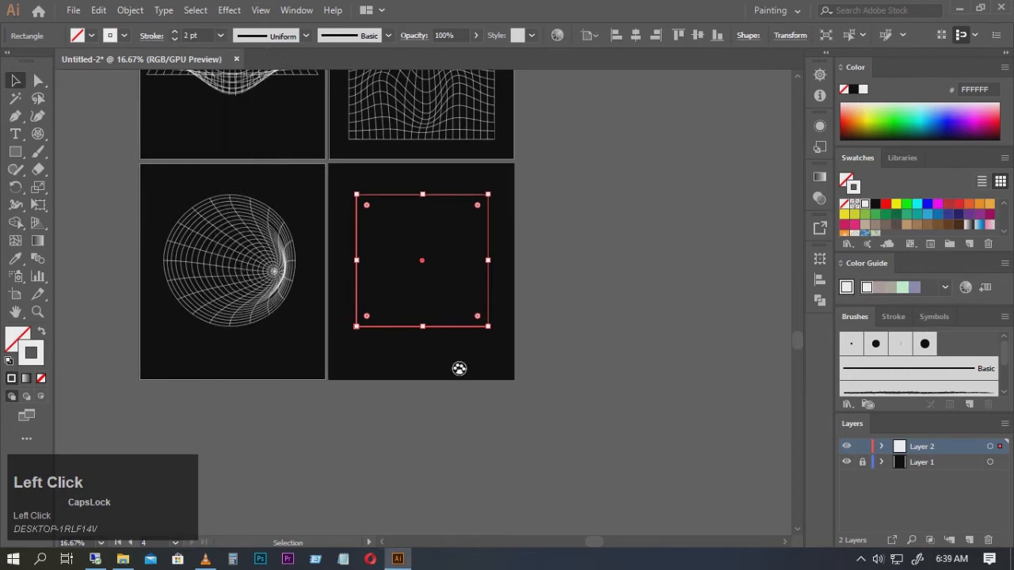
{"action": "left_click", "coordinate": [542, 369]}
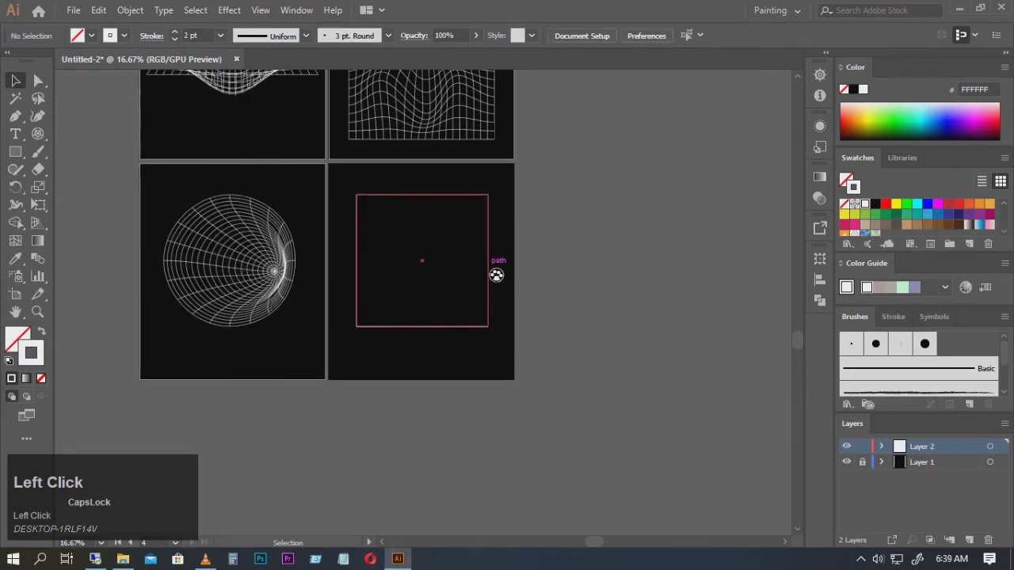
Paste a copy of the square in front and scale it around its centre to about one sixth of the width.
{"action": "left_click", "coordinate": [491, 274]}
{"action": "scroll", "coordinate": [512, 261], "scroll_direction": "up", "scroll_amount": 1}
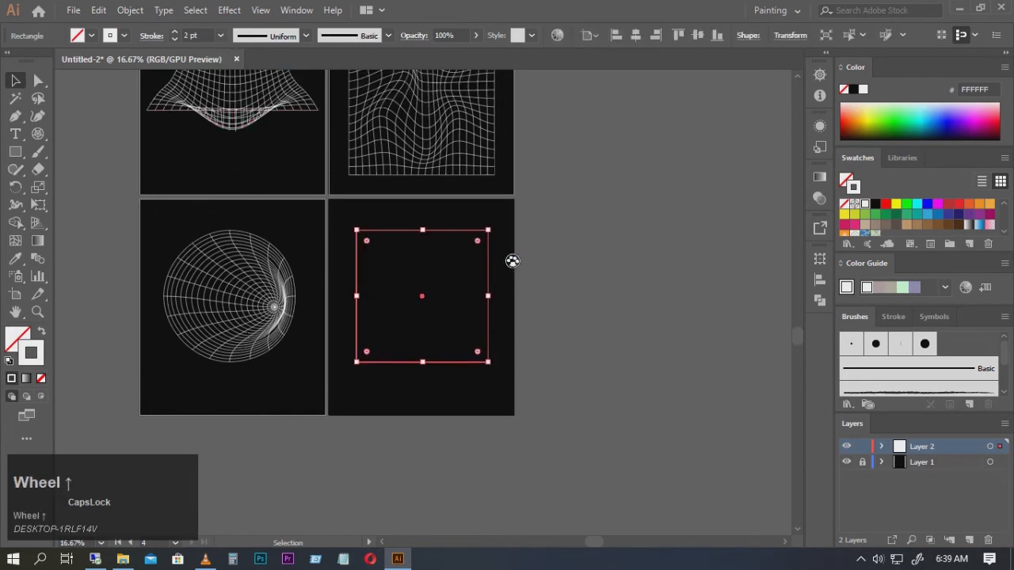
{"action": "scroll", "coordinate": [507, 291], "scroll_direction": "up", "scroll_amount": 2}
{"action": "scroll", "coordinate": [507, 291], "scroll_direction": "down", "scroll_amount": 1}
{"action": "left_click", "coordinate": [482, 272]}
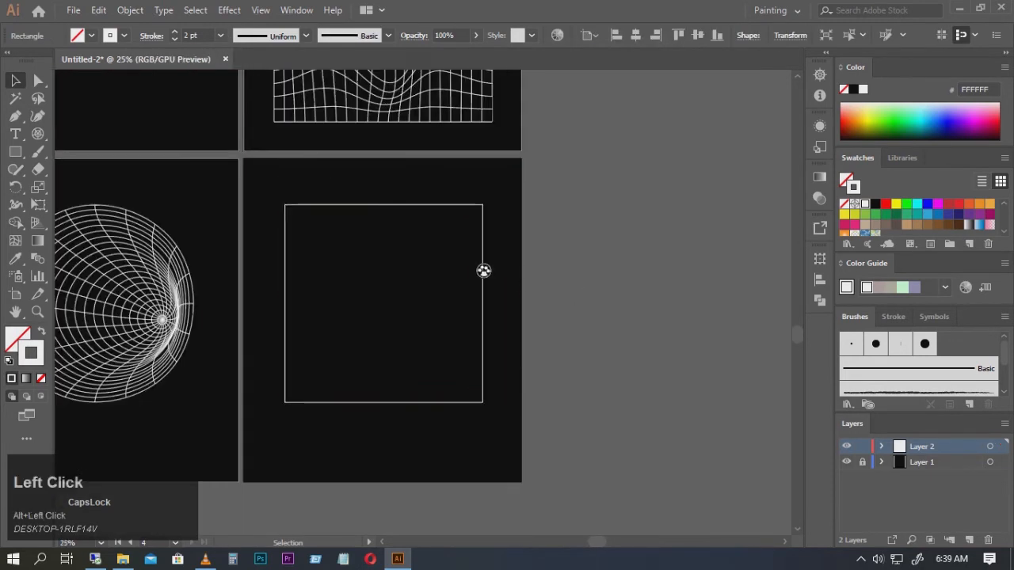
{"action": "left_click", "coordinate": [491, 219], "text": "ctrl"}
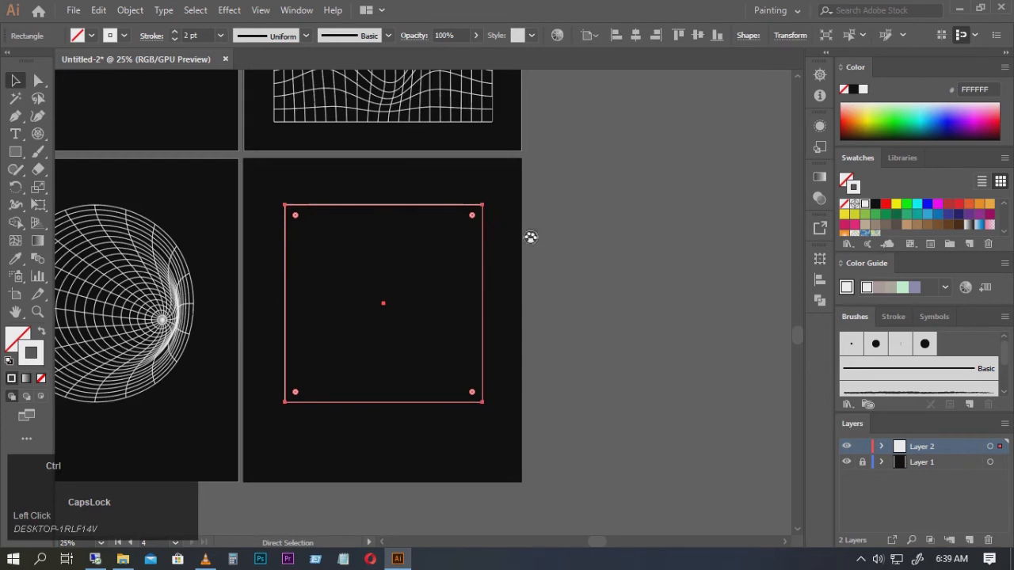
{"action": "key", "text": "ctrl+c"}
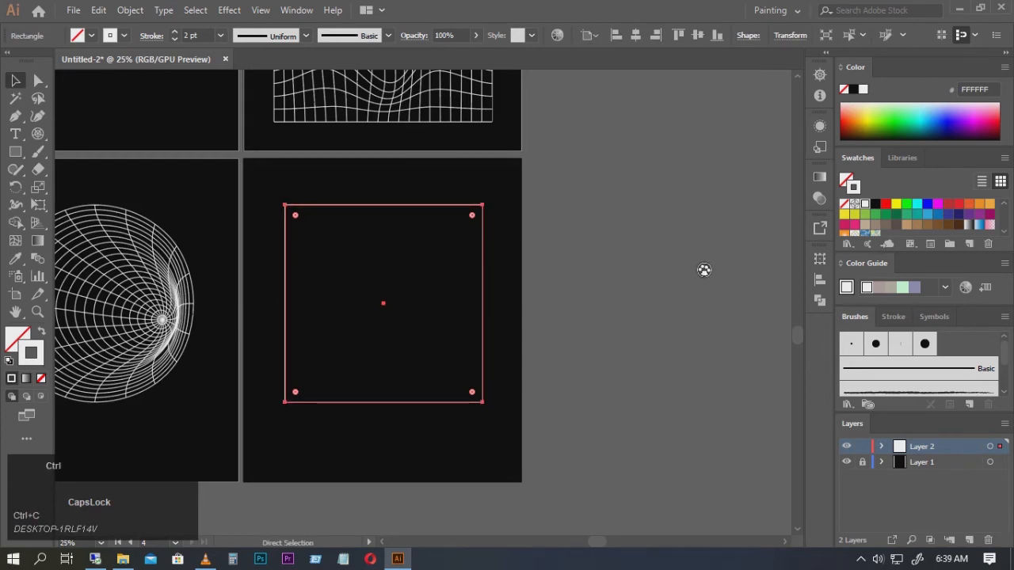
{"action": "key", "text": "ctrl+f"}
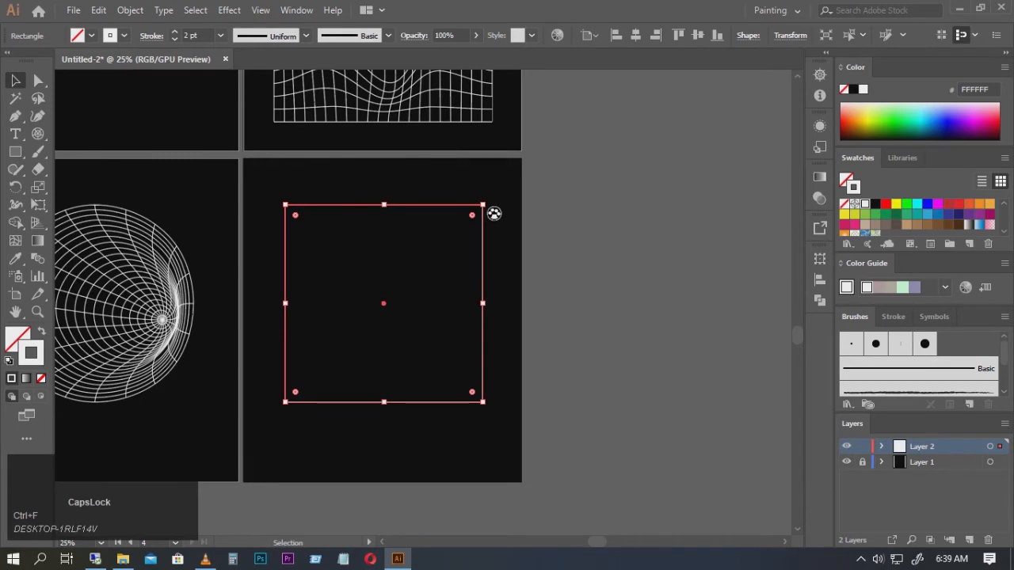
{"action": "left_click_drag", "start_coordinate": [493, 213], "coordinate": [403, 285]}
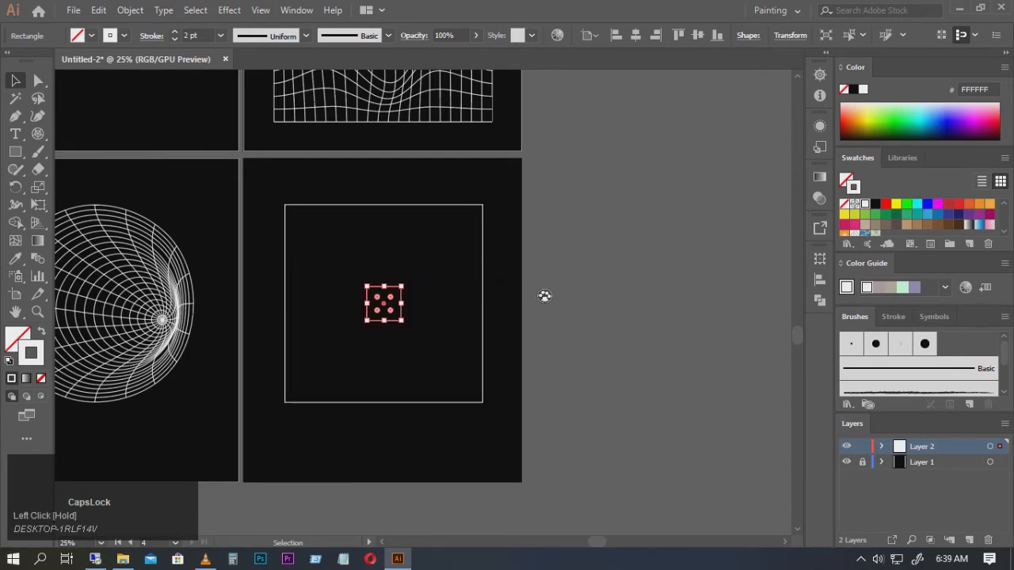
{"action": "left_click", "coordinate": [570, 215]}
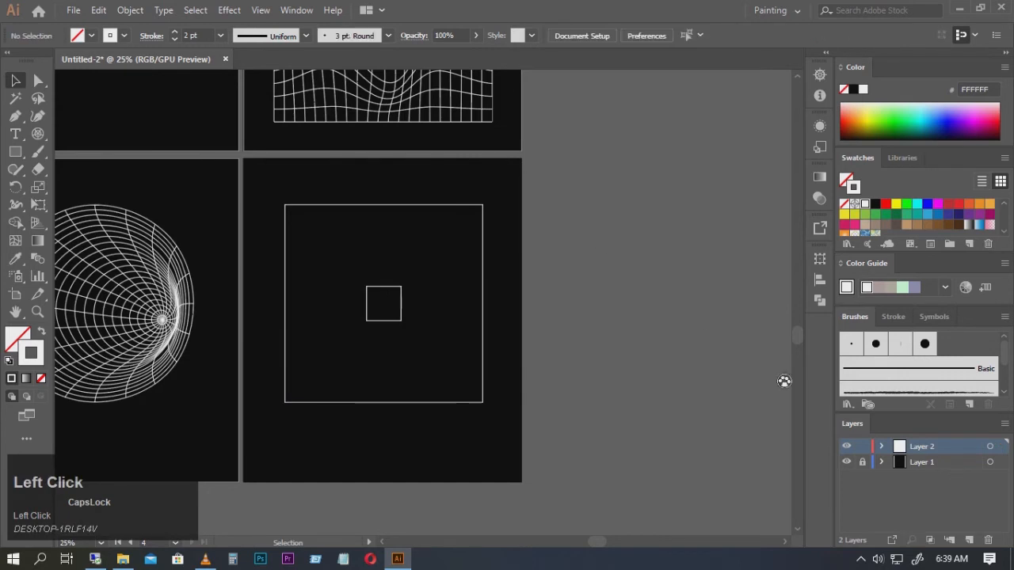
Draw a square rectangular grid slightly smaller than the large square and move it over the two squares.
{"action": "right_click", "coordinate": [46, 142]}
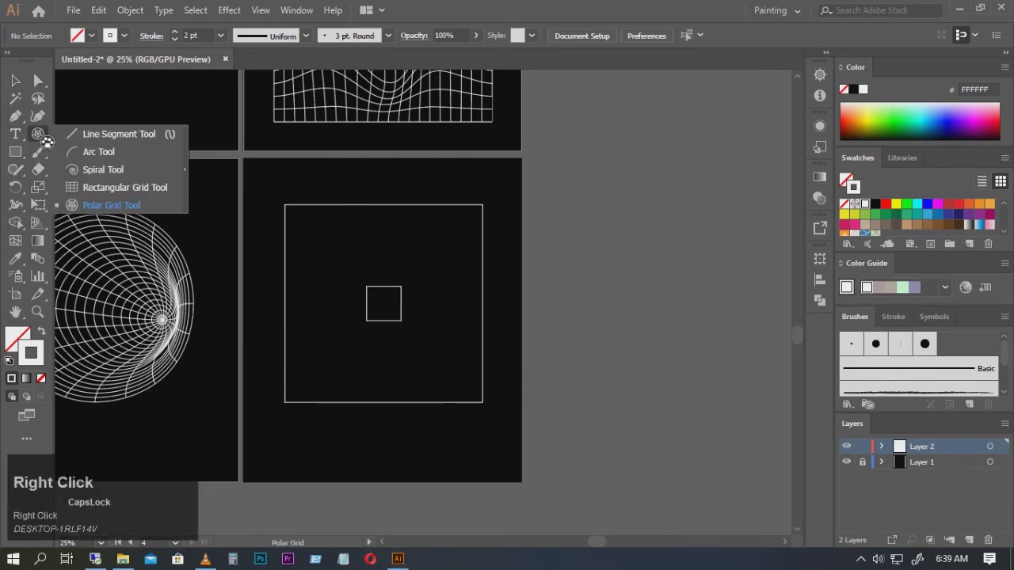
{"action": "left_click", "coordinate": [123, 187]}
{"action": "left_click_drag", "start_coordinate": [434, 188], "coordinate": [624, 377]}
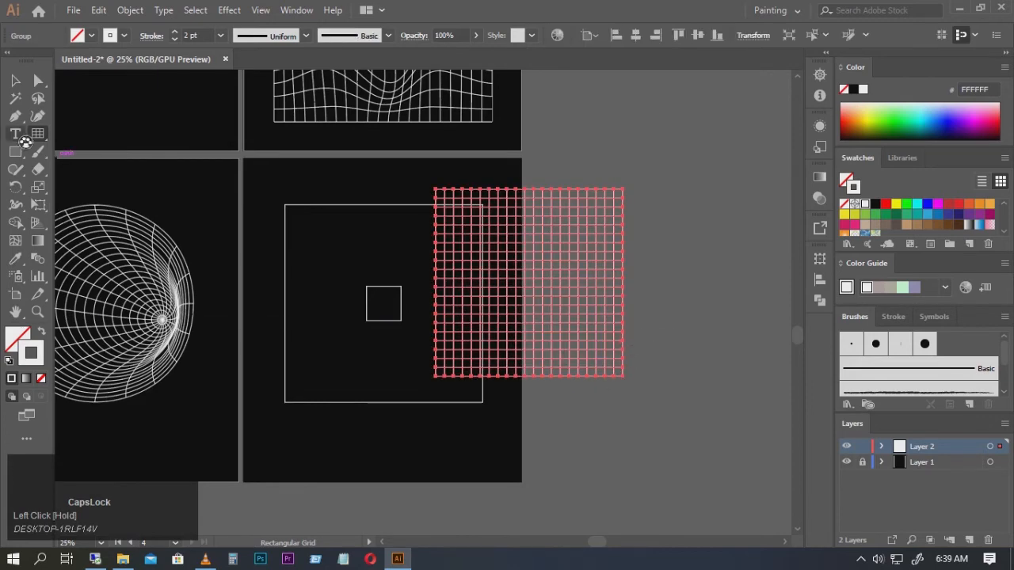
{"action": "left_click", "coordinate": [15, 80]}
{"action": "left_click_drag", "start_coordinate": [604, 290], "coordinate": [516, 323]}
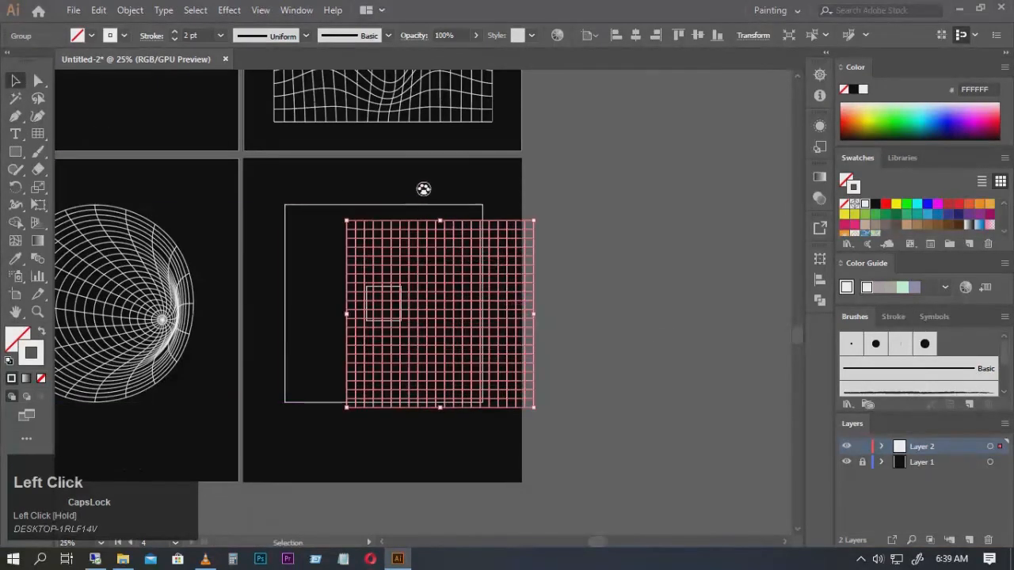
Centre the rectangular grid horizontally and vertically on the fourth artboard.
{"action": "left_click", "coordinate": [417, 186]}
{"action": "left_click", "coordinate": [516, 253]}
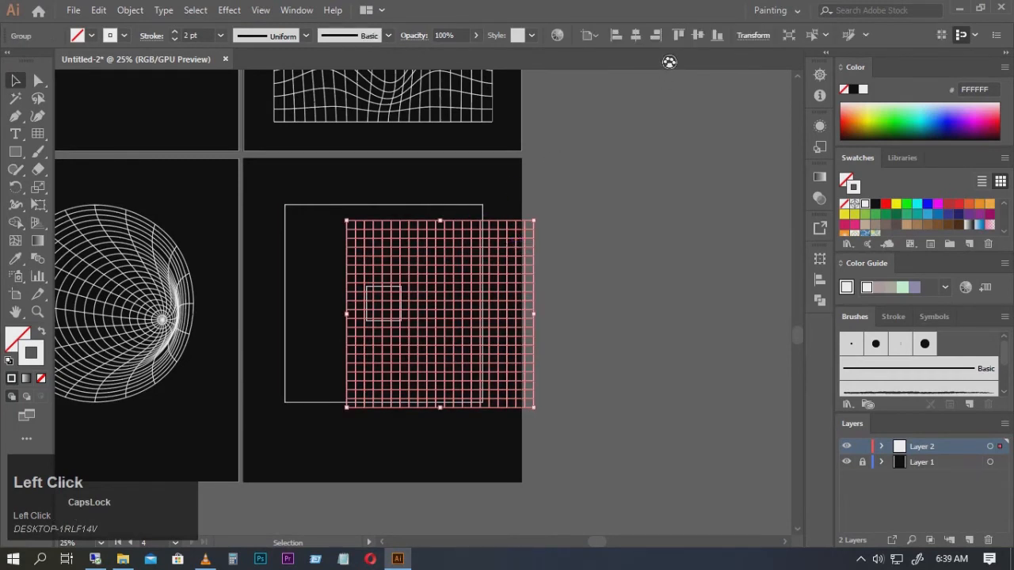
{"action": "left_click", "coordinate": [636, 35]}
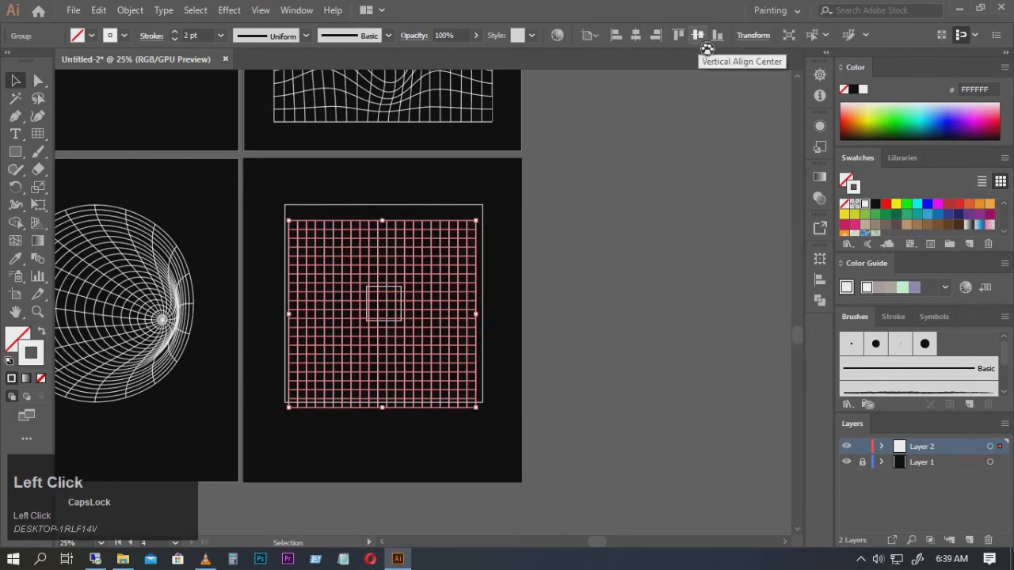
{"action": "left_click", "coordinate": [701, 42]}
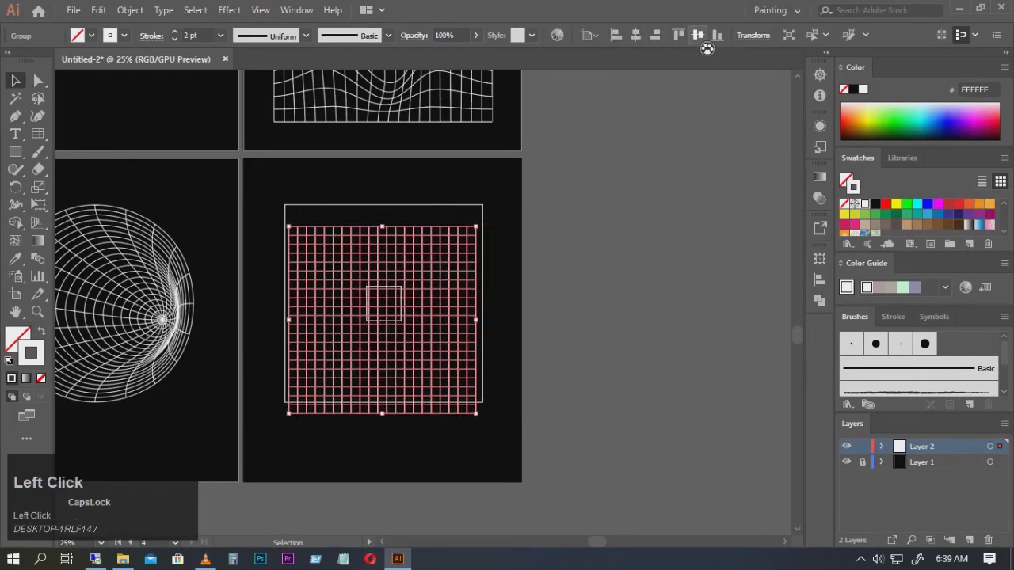
Select both squares with the grid, align them all to the artboard's horizontal and vertical centre, and deselect.
{"action": "left_click", "coordinate": [566, 238]}
{"action": "left_click", "coordinate": [482, 209]}
{"action": "left_click_drag", "start_coordinate": [586, 174], "coordinate": [280, 455]}
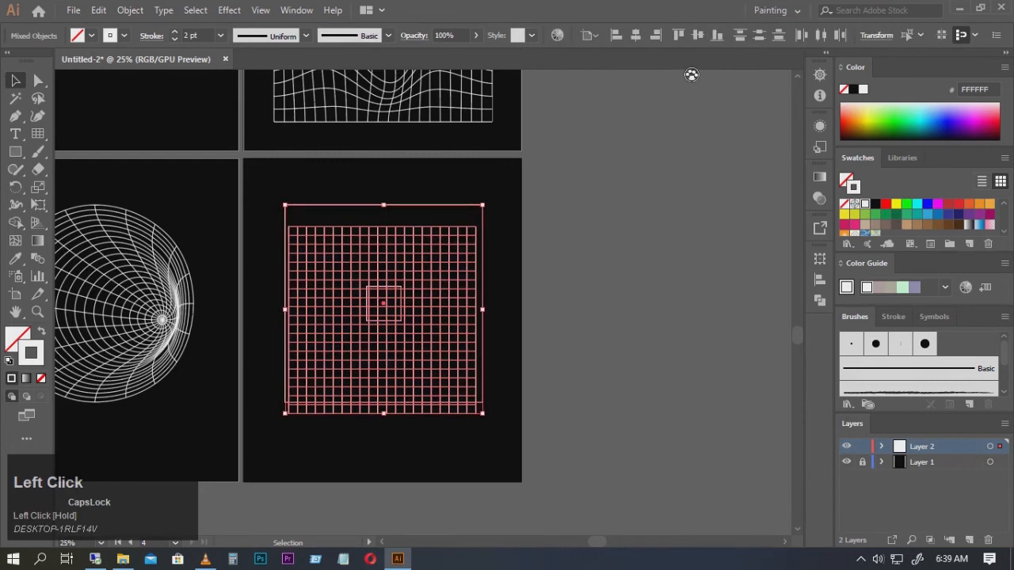
{"action": "left_click", "coordinate": [635, 35]}
{"action": "left_click", "coordinate": [697, 35]}
{"action": "left_click", "coordinate": [697, 219]}
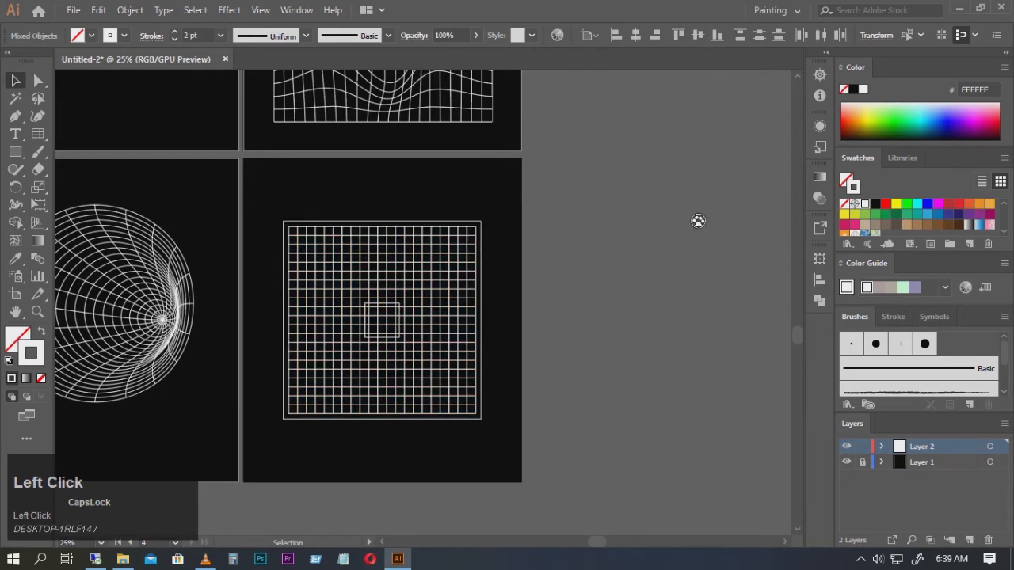
Scale the rectangular grid down evenly around its centre to about 43% of its width.
{"action": "left_click", "coordinate": [473, 271]}
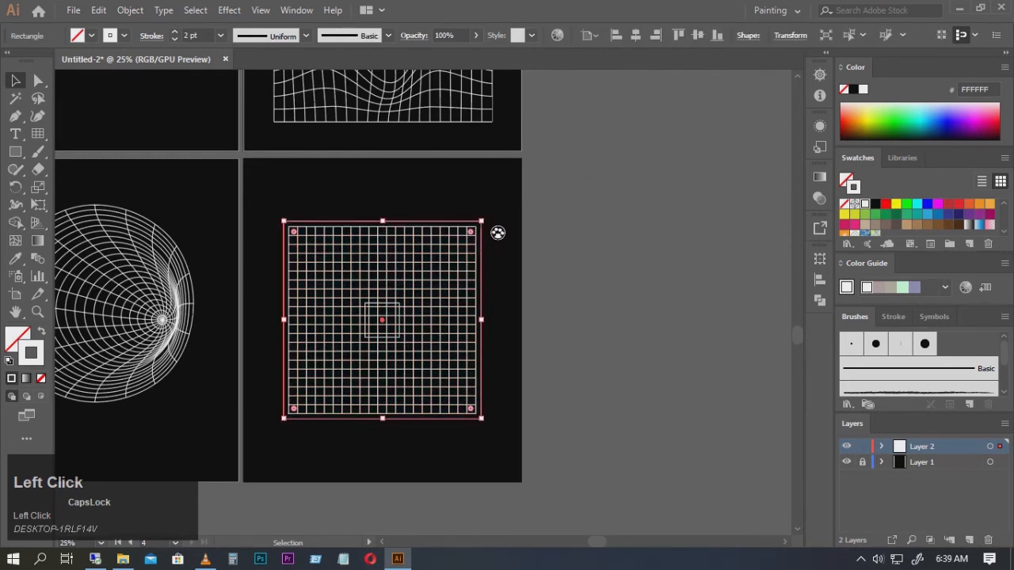
{"action": "left_click", "coordinate": [511, 250]}
{"action": "left_click", "coordinate": [480, 233]}
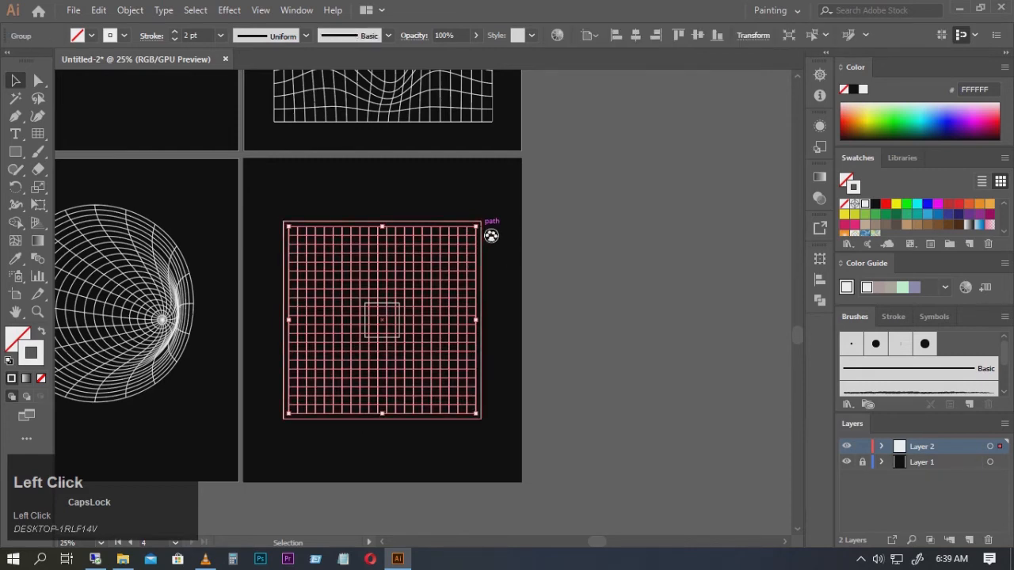
{"action": "left_click_drag", "start_coordinate": [482, 237], "coordinate": [425, 277]}
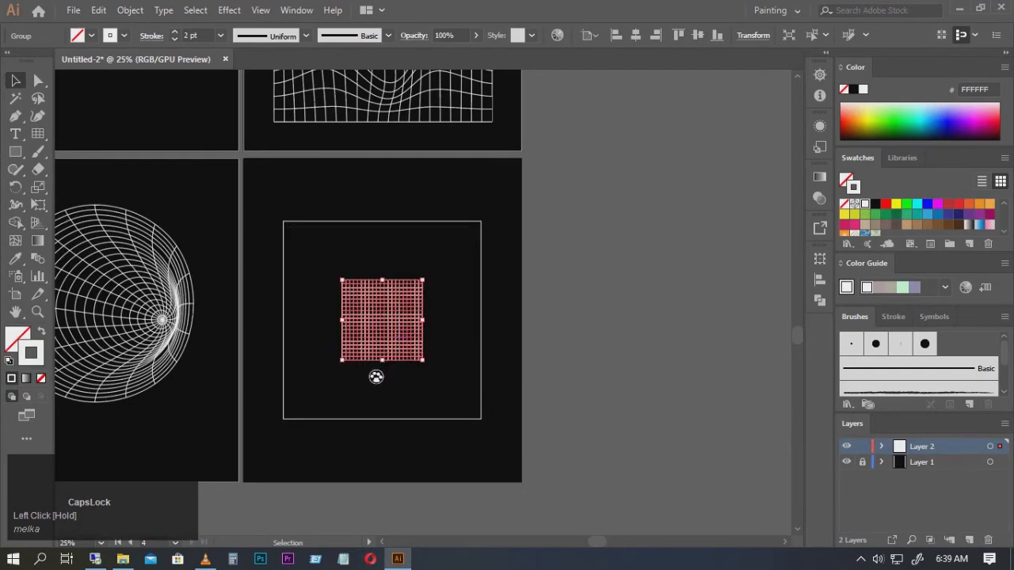
Move the grid directly beneath the small square and narrow it evenly with Free Transform to the small square's width.
{"action": "scroll", "coordinate": [391, 346], "scroll_direction": "down", "scroll_amount": 2}
{"action": "left_click_drag", "start_coordinate": [418, 337], "coordinate": [436, 452]}
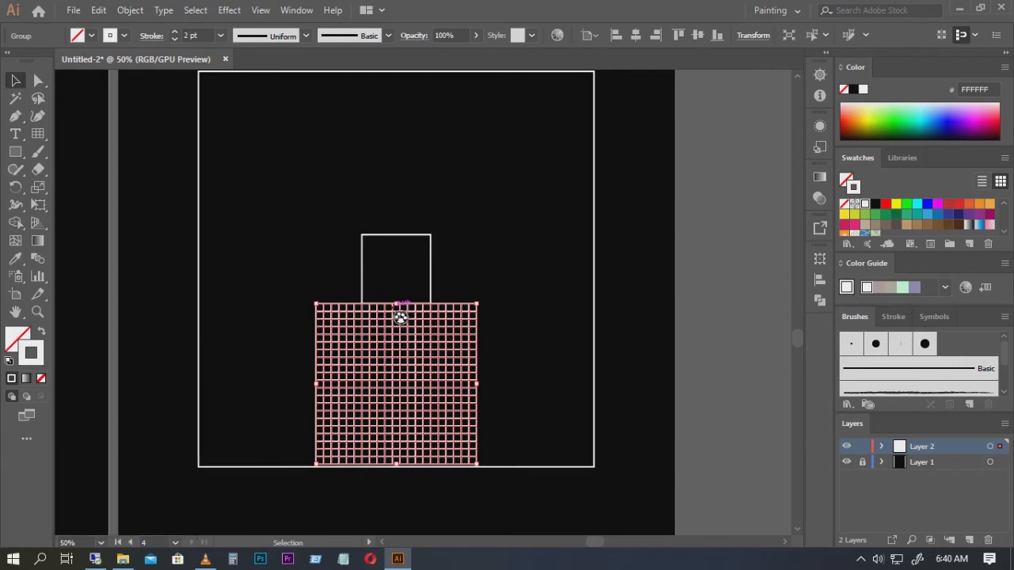
{"action": "key", "text": "e"}
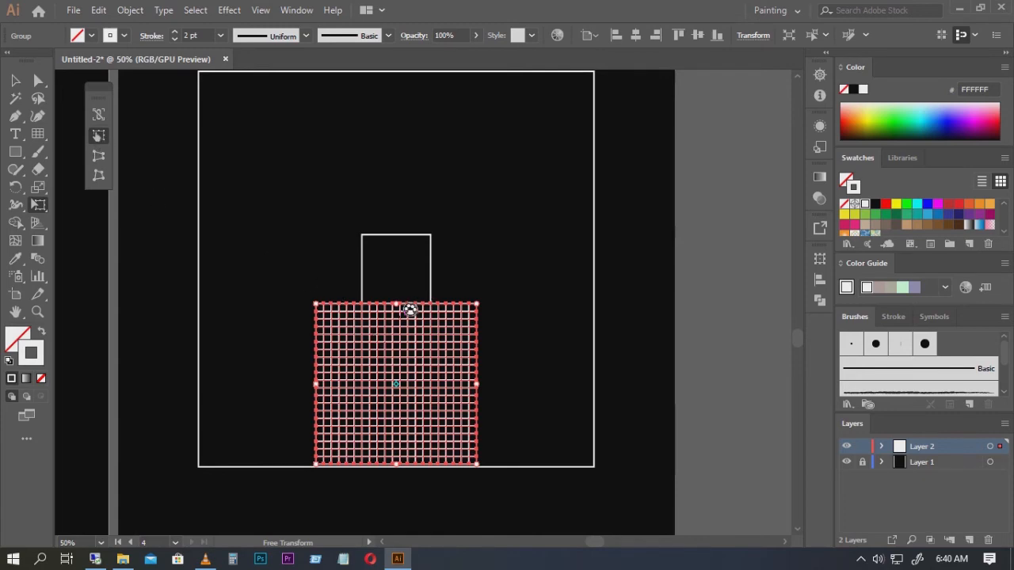
{"action": "mouse_move", "coordinate": [405, 312]}
{"action": "left_mouse_down"}
{"action": "mouse_move", "coordinate": [400, 362]}
{"action": "mouse_move", "coordinate": [409, 307]}
{"action": "left_mouse_up"}
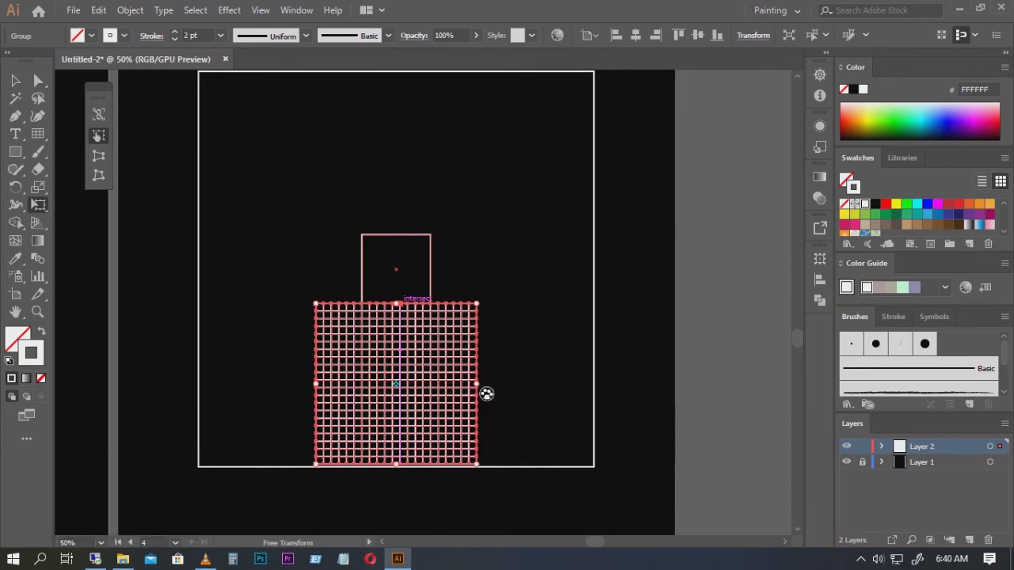
{"action": "left_click_drag", "start_coordinate": [486, 393], "coordinate": [440, 304]}
Fit the grid vertically so it spans from the small square's bottom edge to the large square's bottom edge.
{"action": "scroll", "coordinate": [452, 355], "scroll_direction": "up", "scroll_amount": 8}
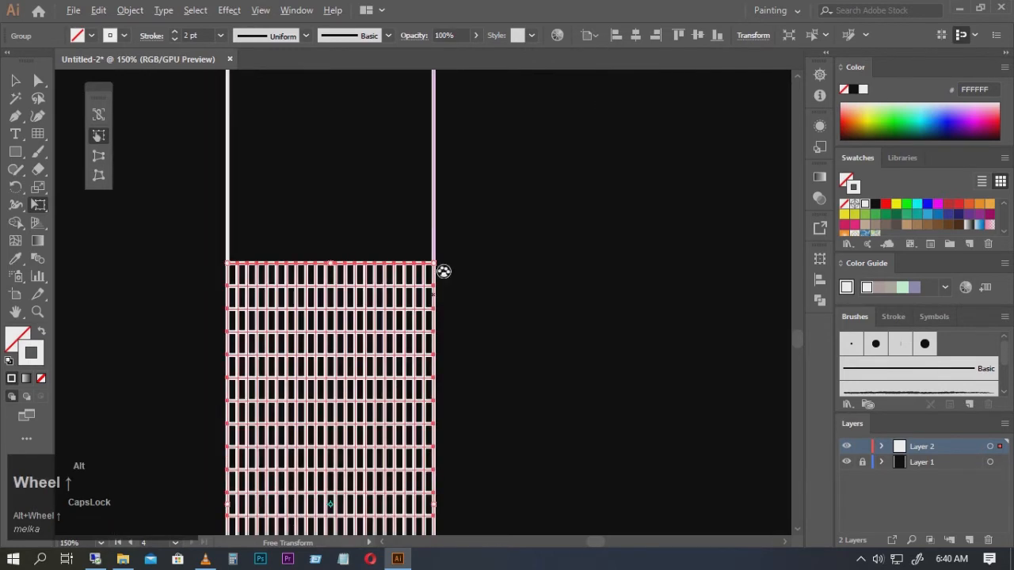
{"action": "scroll", "coordinate": [429, 340], "scroll_direction": "down", "scroll_amount": 4}
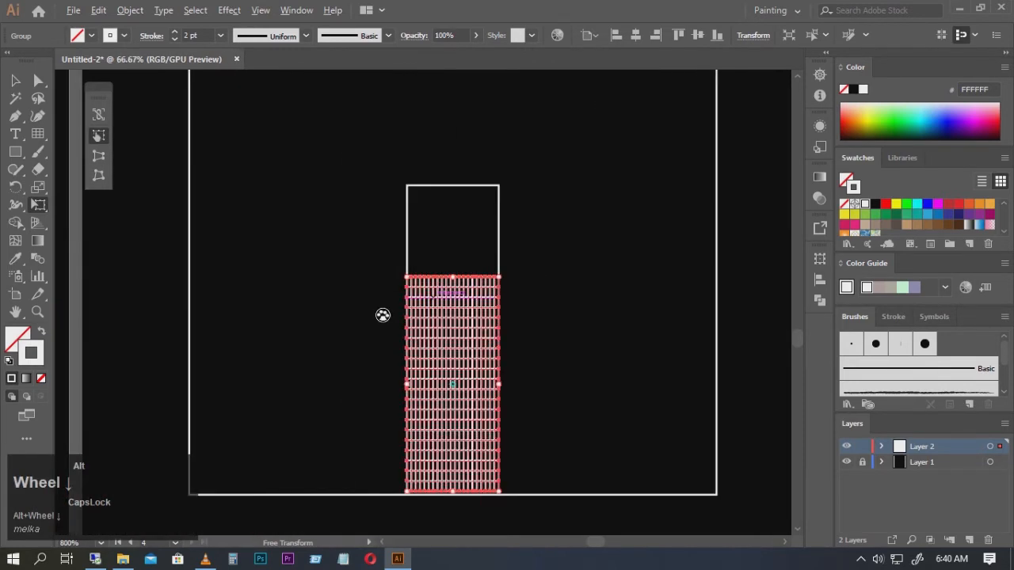
{"action": "scroll", "coordinate": [382, 314], "scroll_direction": "up", "scroll_amount": 2}
{"action": "scroll", "coordinate": [430, 297], "scroll_direction": "down", "scroll_amount": 2}
{"action": "left_click", "coordinate": [99, 155]}
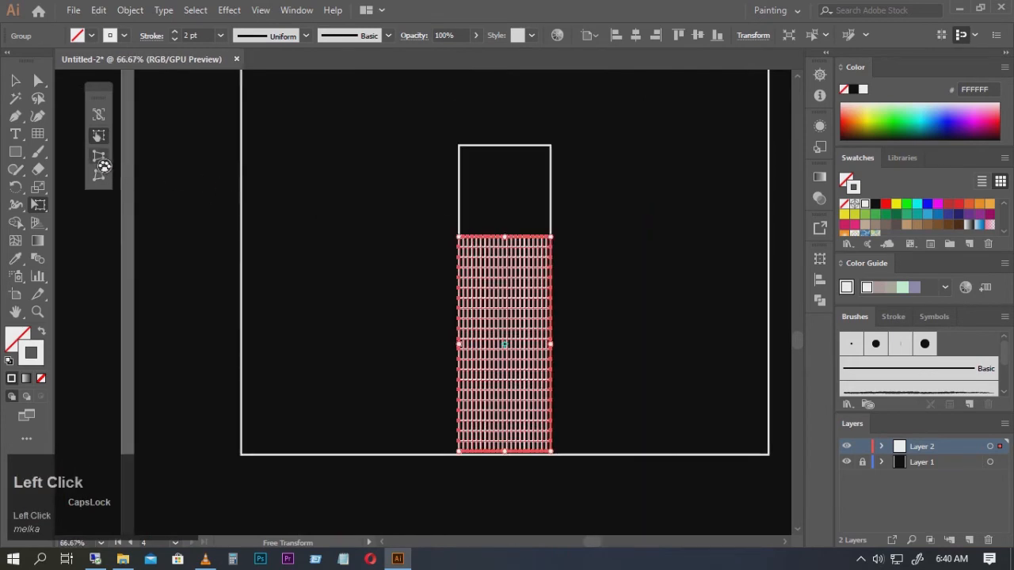
{"action": "scroll", "coordinate": [524, 472], "scroll_direction": "up", "scroll_amount": 3}
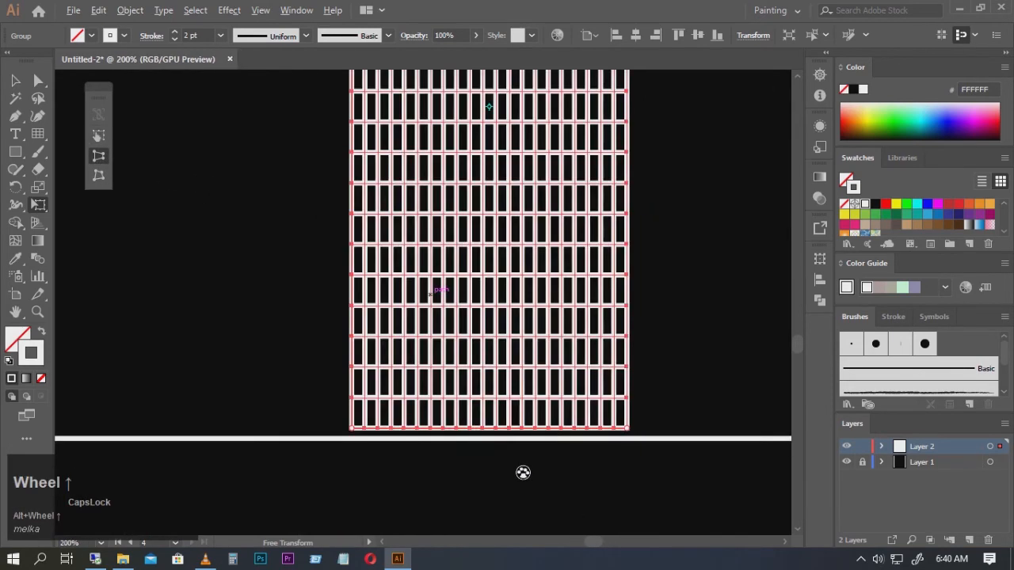
{"action": "left_click", "coordinate": [98, 135]}
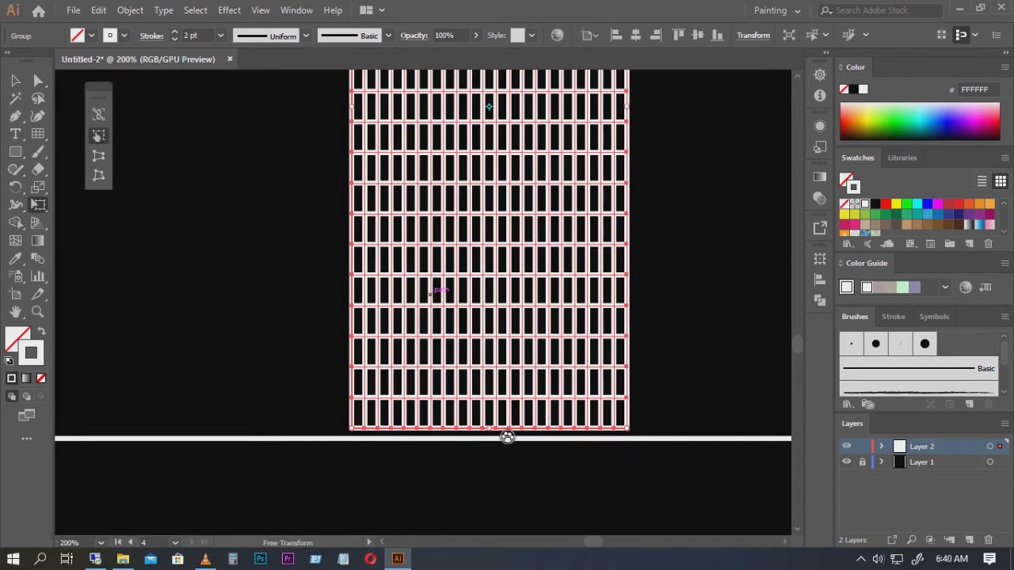
{"action": "left_click_drag", "start_coordinate": [507, 437], "coordinate": [509, 444]}
{"action": "scroll", "coordinate": [471, 468], "scroll_direction": "down", "scroll_amount": 3}
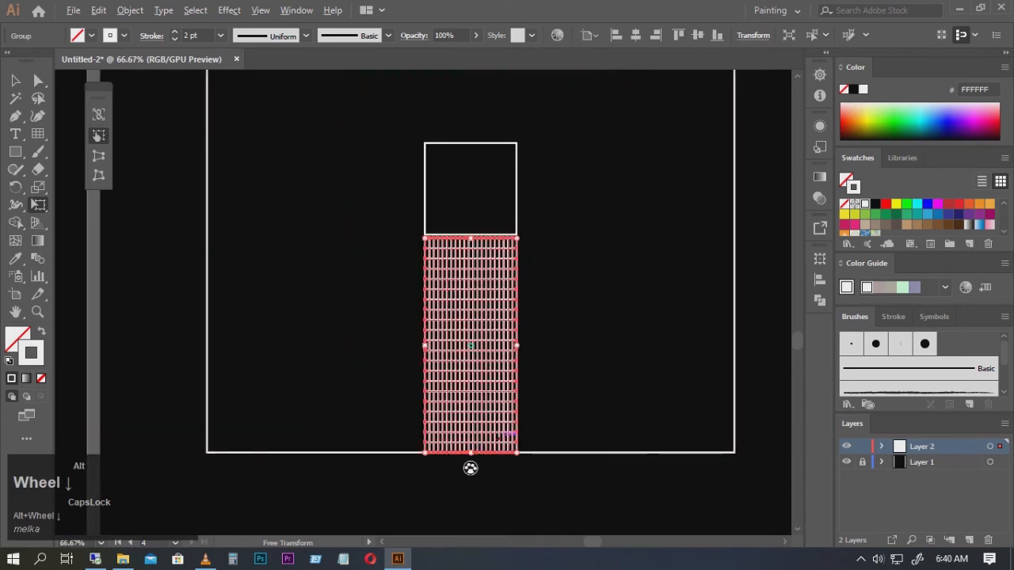
{"action": "scroll", "coordinate": [472, 266], "scroll_direction": "up", "scroll_amount": 1}
{"action": "left_click_drag", "start_coordinate": [475, 302], "coordinate": [476, 293]}
{"action": "scroll", "coordinate": [598, 261], "scroll_direction": "down", "scroll_amount": 2}
{"action": "scroll", "coordinate": [590, 487], "scroll_direction": "up", "scroll_amount": 1}
{"action": "scroll", "coordinate": [590, 487], "scroll_direction": "down", "scroll_amount": 1}
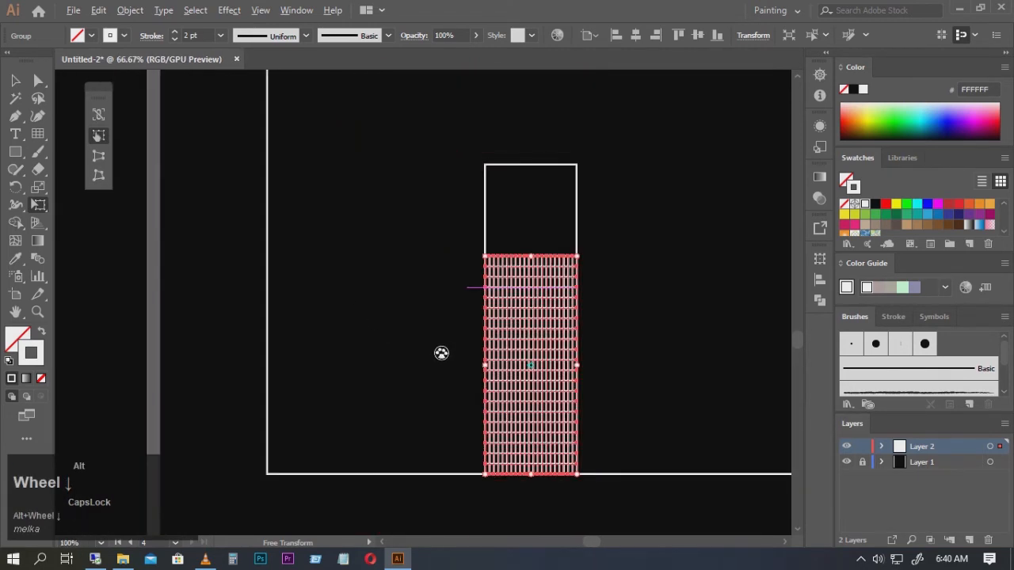
{"action": "scroll", "coordinate": [550, 444], "scroll_direction": "down", "scroll_amount": 1}
{"action": "scroll", "coordinate": [737, 464], "scroll_direction": "up", "scroll_amount": 1}
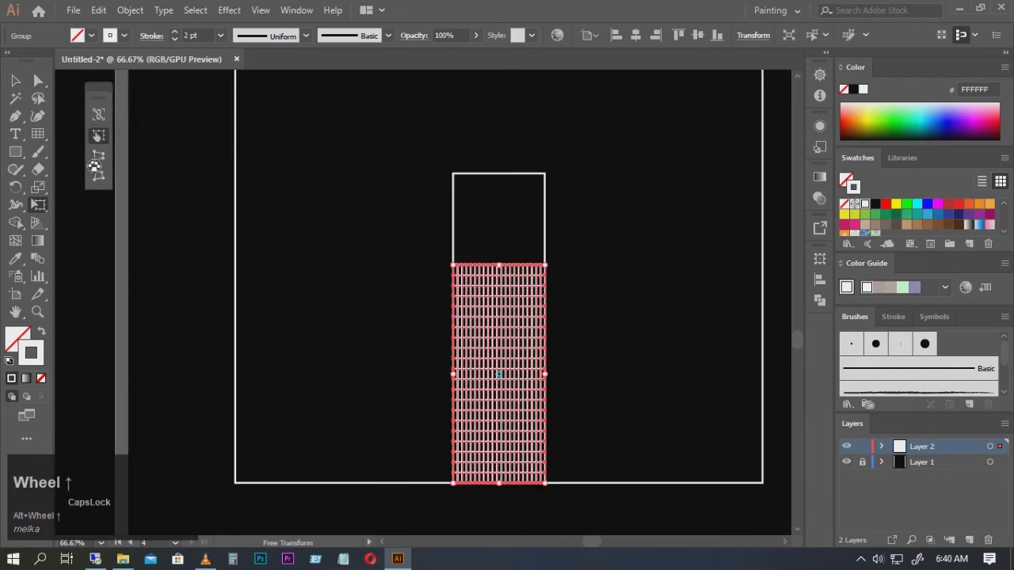
Perspective-distort the grid so its bottom corners spread evenly to the large square's bottom corners.
{"action": "left_click", "coordinate": [95, 158]}
{"action": "scroll", "coordinate": [362, 398], "scroll_direction": "down", "scroll_amount": 1}
{"action": "scroll", "coordinate": [376, 419], "scroll_direction": "up", "scroll_amount": 1}
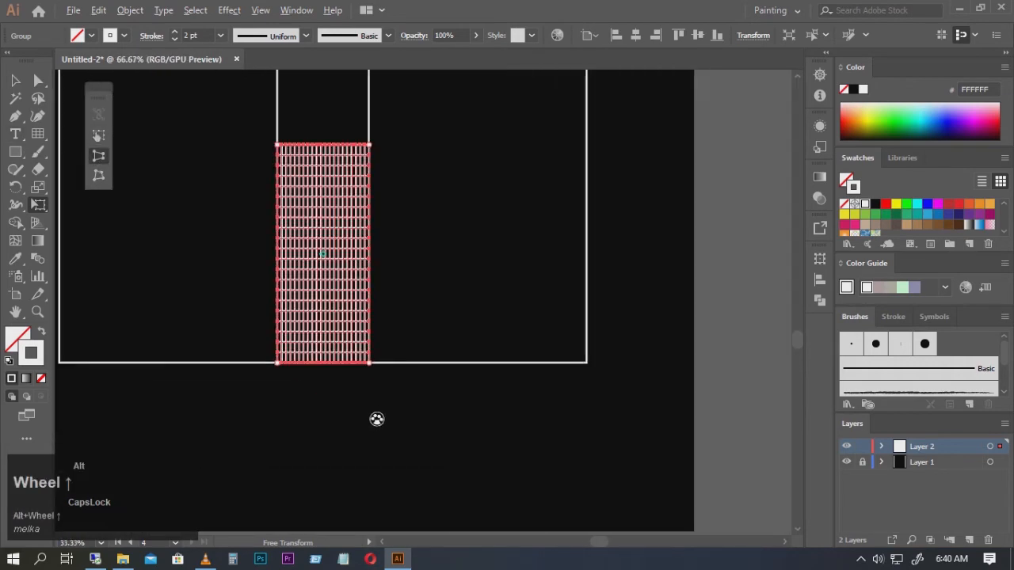
{"action": "left_click_drag", "start_coordinate": [378, 374], "coordinate": [586, 364]}
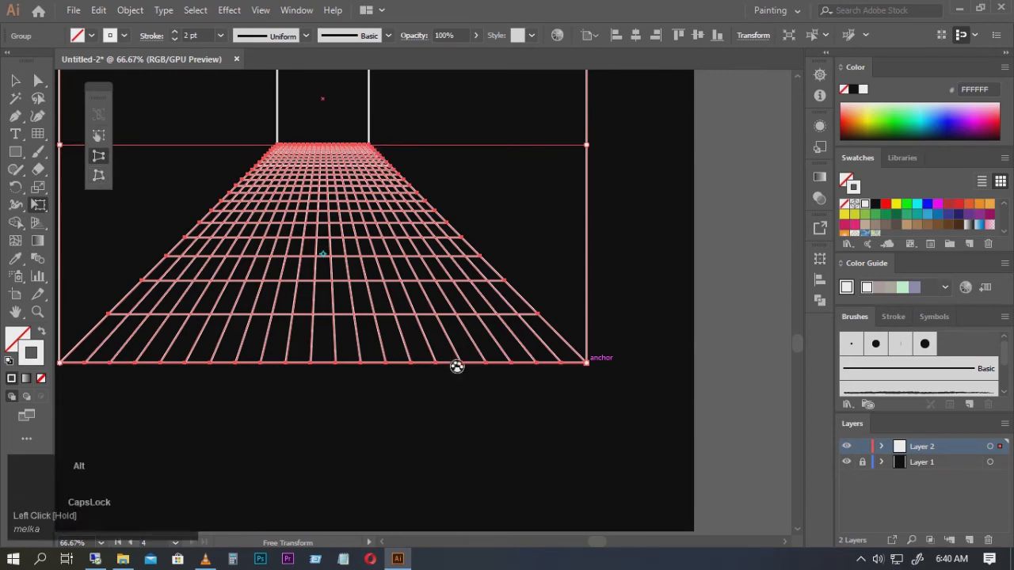
Create a copy of the perspective grid rotated 90° around the small square's centre.
{"action": "scroll", "coordinate": [455, 367], "scroll_direction": "down", "scroll_amount": 2}
{"action": "key", "text": "r"}
{"action": "scroll", "coordinate": [518, 332], "scroll_direction": "up", "scroll_amount": 2}
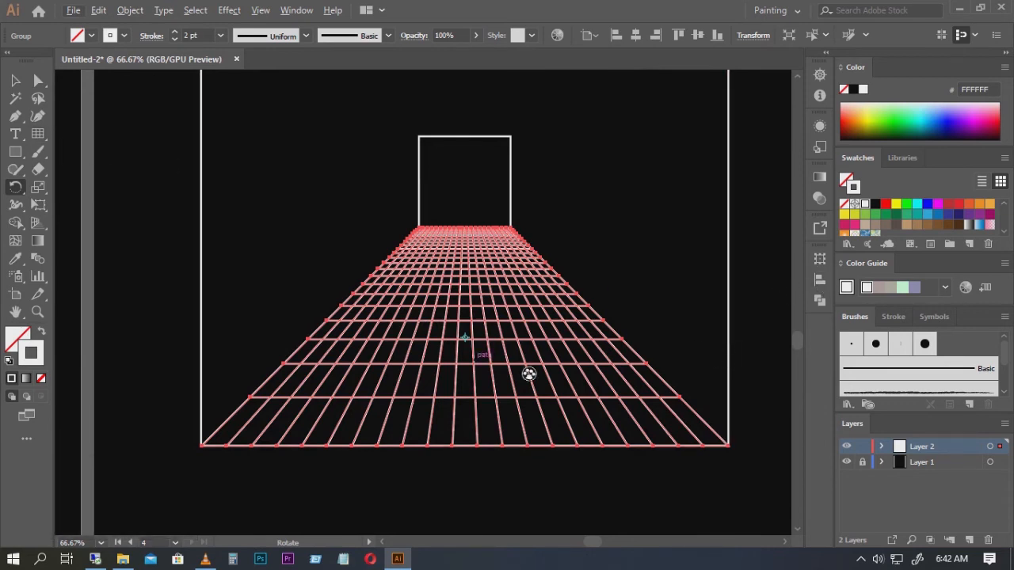
{"action": "key", "text": "Caps_Lock"}
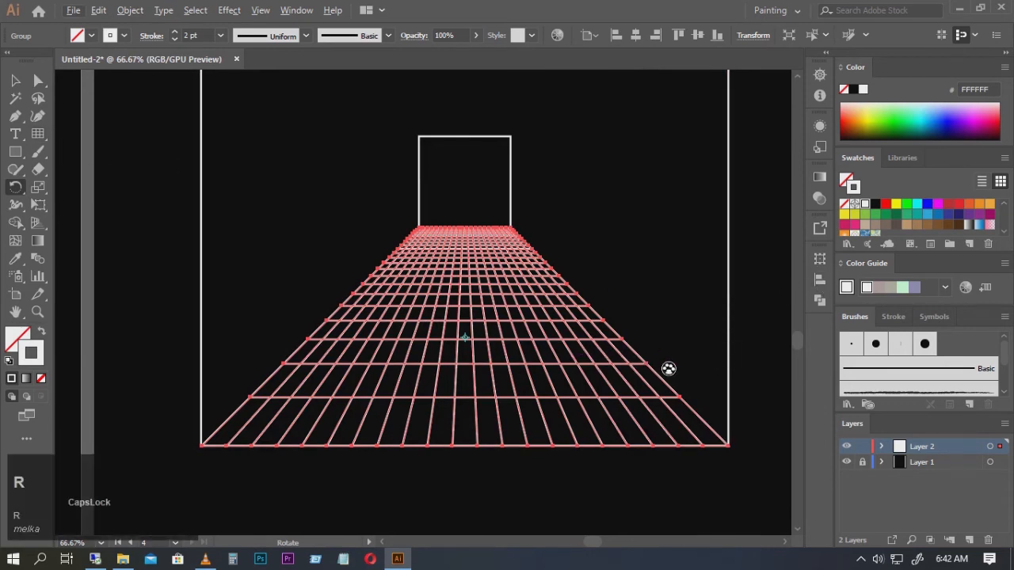
{"action": "key", "text": "r"}
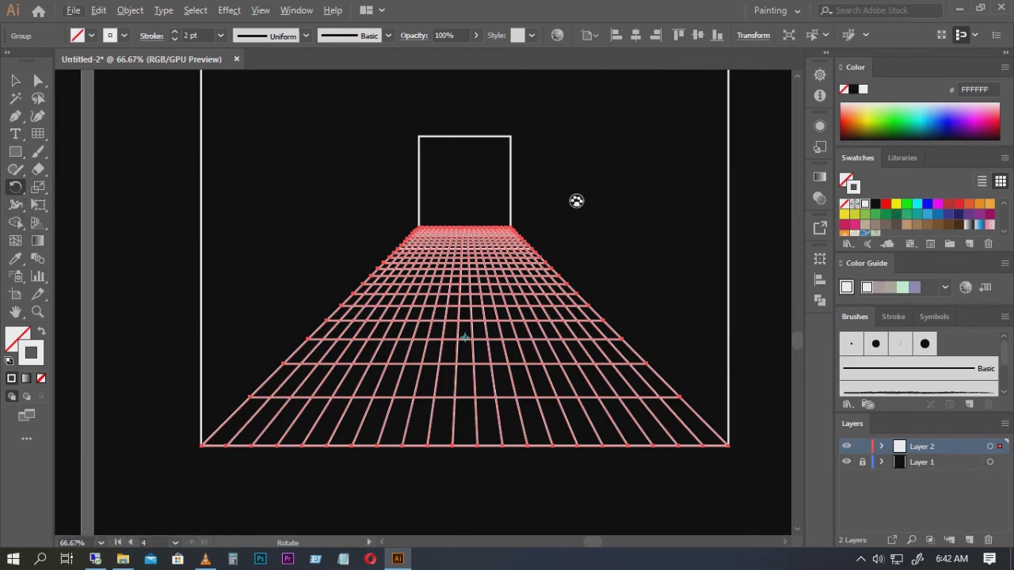
{"action": "key", "text": "alt"}
{"action": "key", "text": "Caps_Lock"}
{"action": "left_click", "coordinate": [473, 191], "text": "alt"}
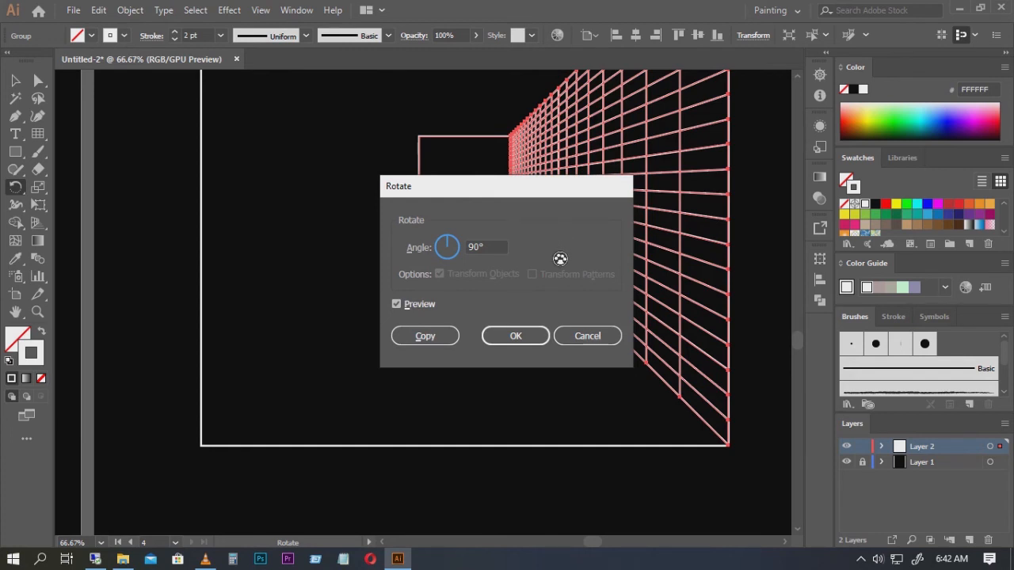
{"action": "left_click", "coordinate": [495, 248]}
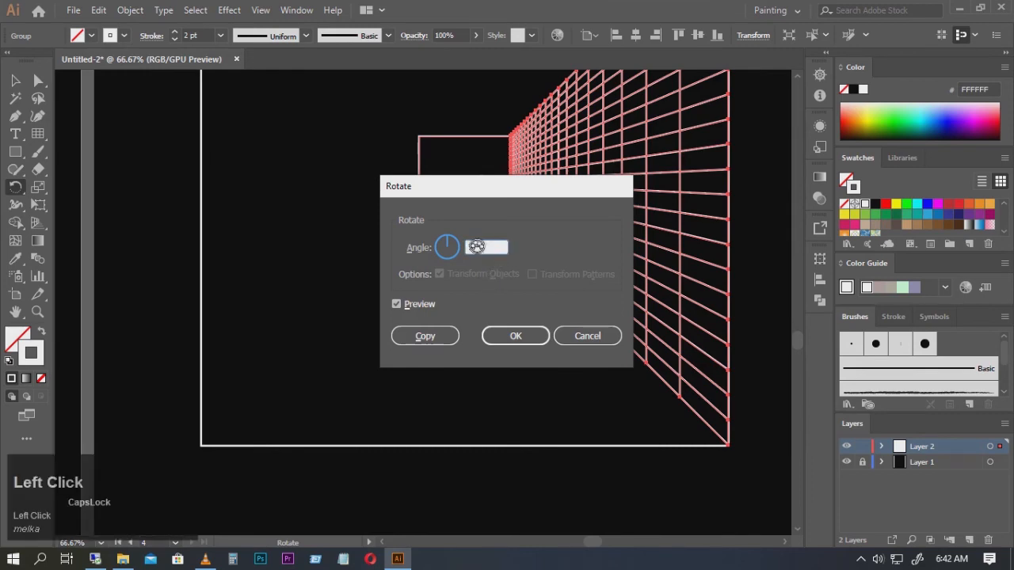
{"action": "left_click", "coordinate": [433, 343]}
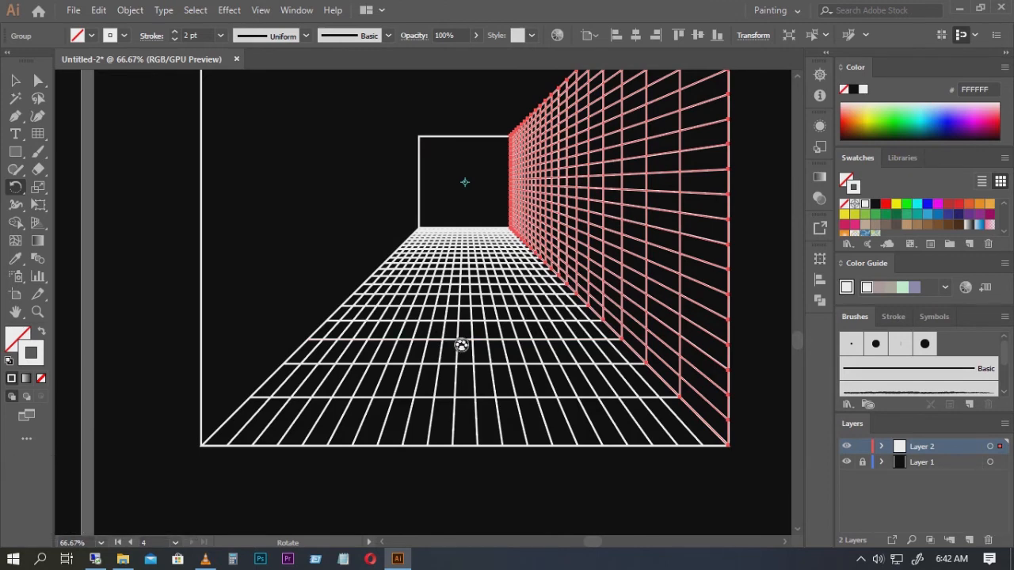
Repeat the rotated copy twice to fill the remaining two sides of the tunnel, and deselect.
{"action": "key", "text": "ctrl+d"}
{"action": "key", "text": "ctrl+d"}
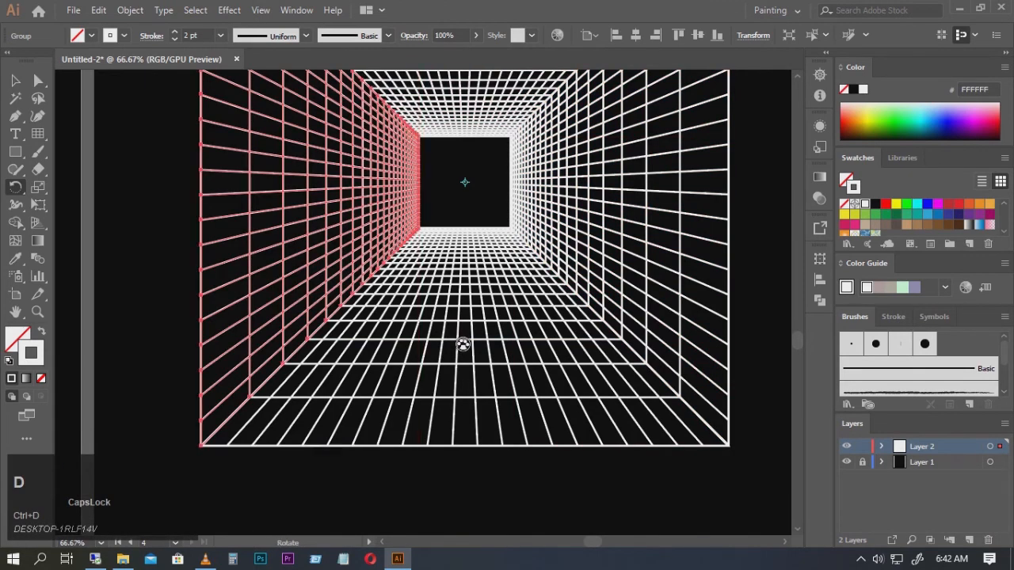
{"action": "scroll", "coordinate": [463, 344], "scroll_direction": "down", "scroll_amount": 2, "text": "alt"}
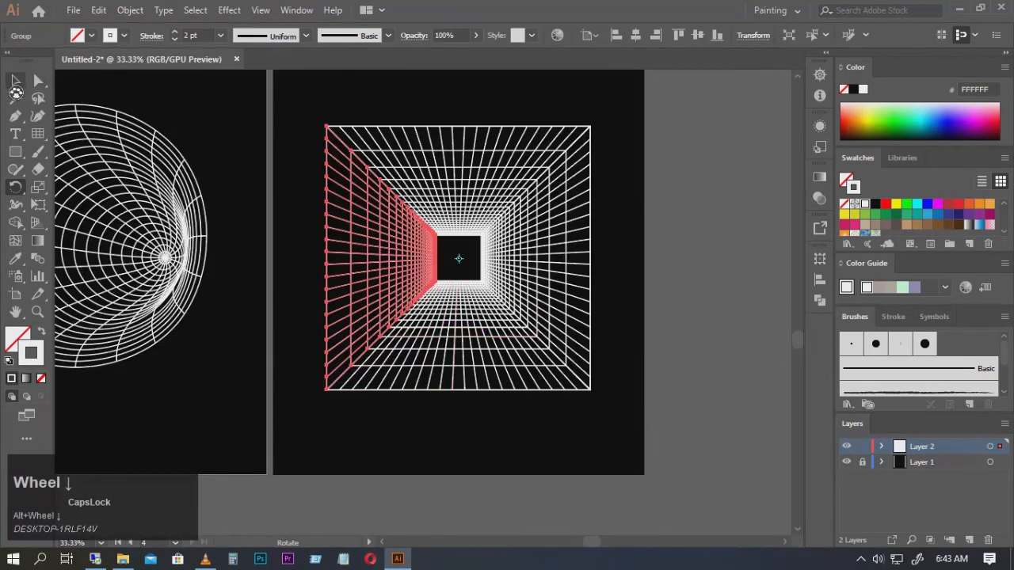
{"action": "left_click", "coordinate": [16, 81]}
{"action": "left_click", "coordinate": [645, 229]}
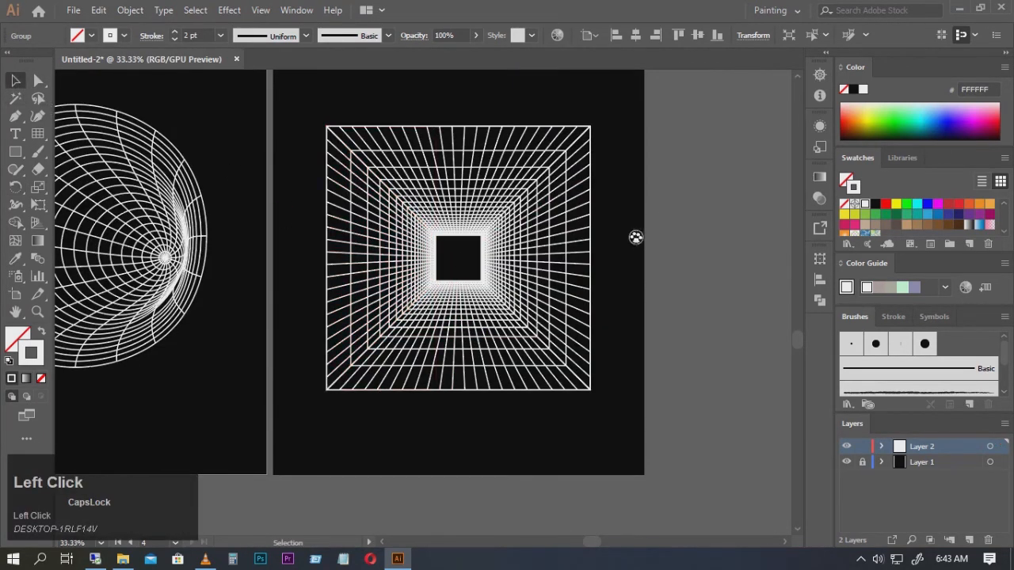
{"action": "scroll", "coordinate": [624, 272], "scroll_direction": "down", "scroll_amount": 2, "text": "alt"}
{"action": "scroll", "coordinate": [625, 269], "scroll_direction": "up", "scroll_amount": 1, "text": "alt"}
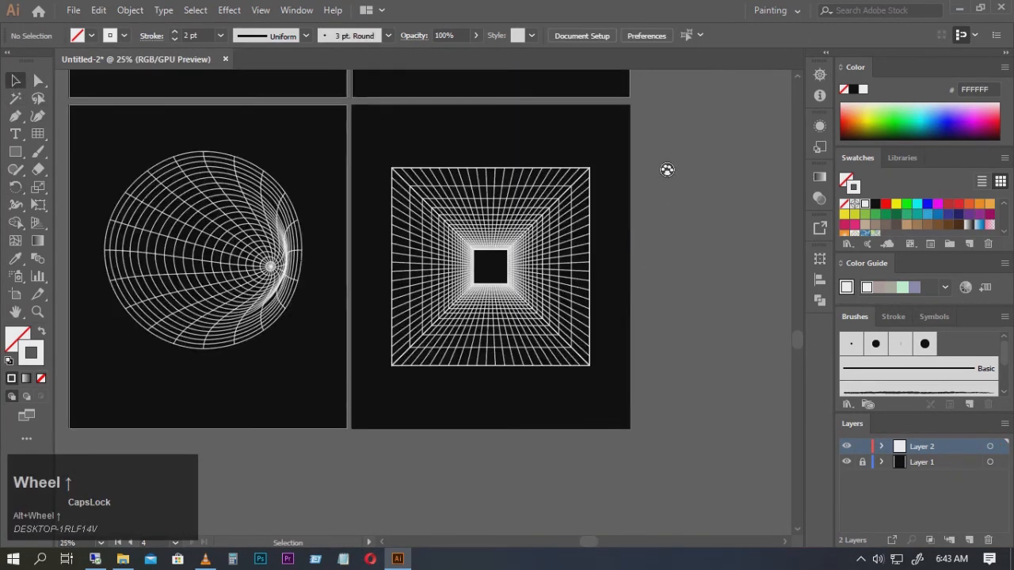
Select the whole tunnel graphic, stretch its height evenly around its centre to about 128%, and deselect.
{"action": "left_click", "coordinate": [622, 232]}
{"action": "left_click_drag", "start_coordinate": [622, 232], "coordinate": [377, 411]}
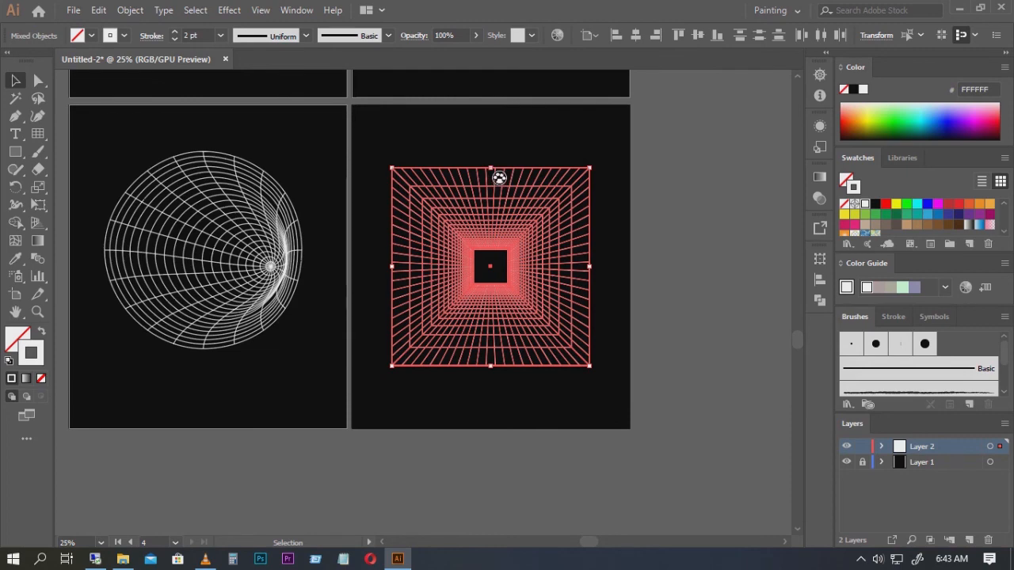
{"action": "left_click_drag", "start_coordinate": [499, 177], "coordinate": [502, 150]}
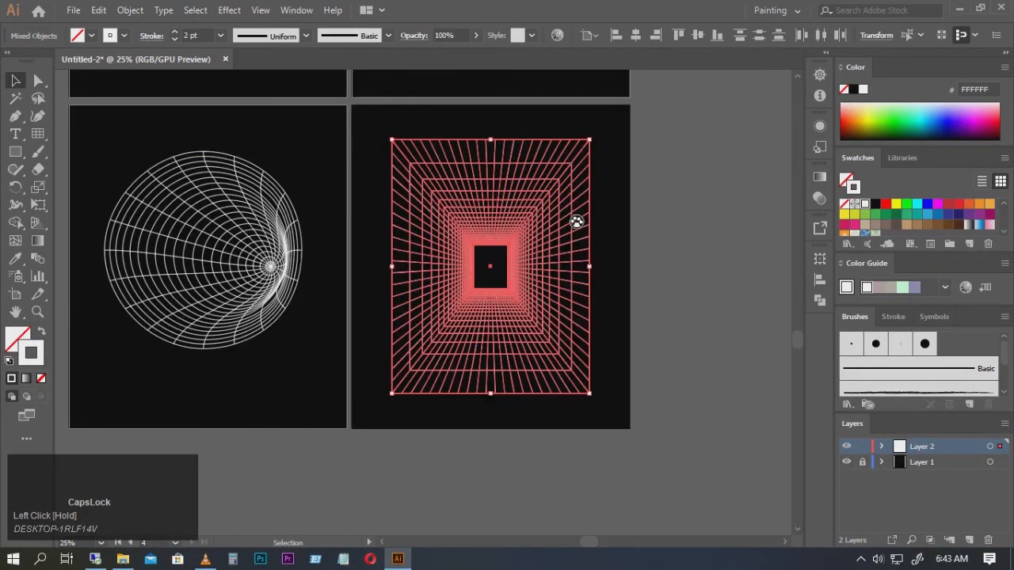
{"action": "left_click", "coordinate": [624, 252]}
Examine the stretched tunnel on the fourth artboard up close and alongside the other three grid graphics.
{"action": "scroll", "coordinate": [629, 264], "scroll_direction": "down", "scroll_amount": 1}
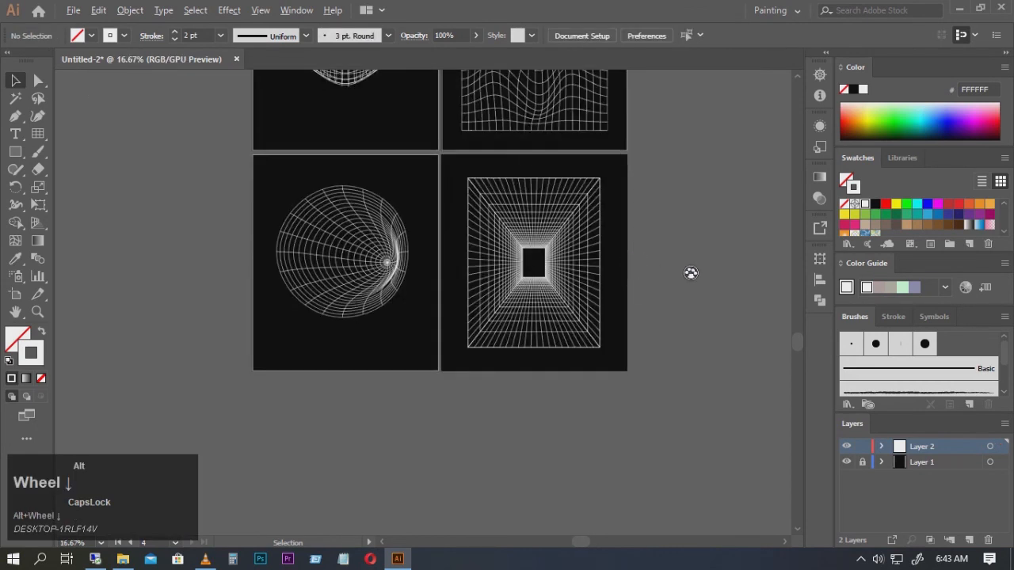
{"action": "scroll", "coordinate": [691, 272], "scroll_direction": "up", "scroll_amount": 2}
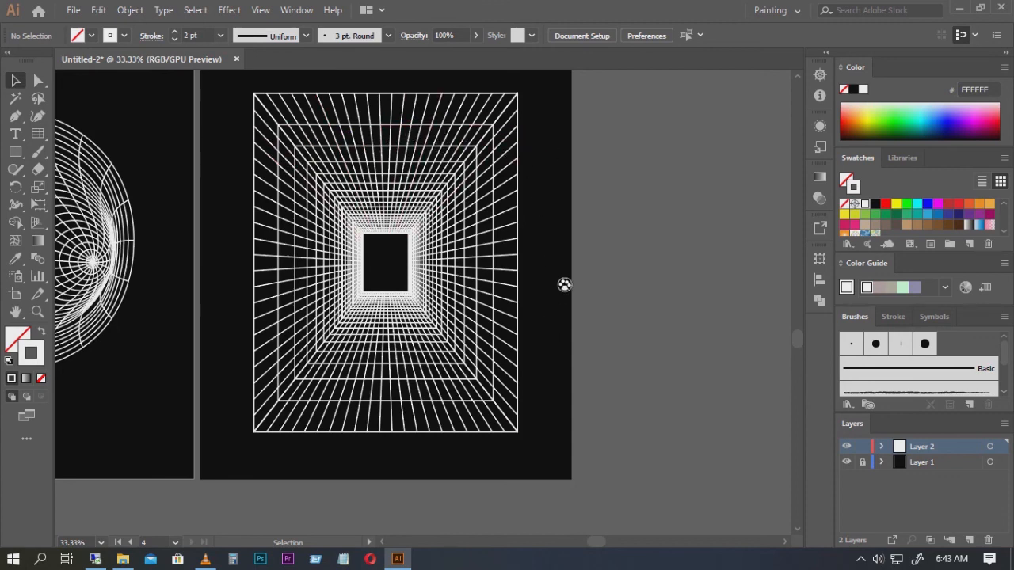
{"action": "scroll", "coordinate": [565, 287], "scroll_direction": "down", "scroll_amount": 3}
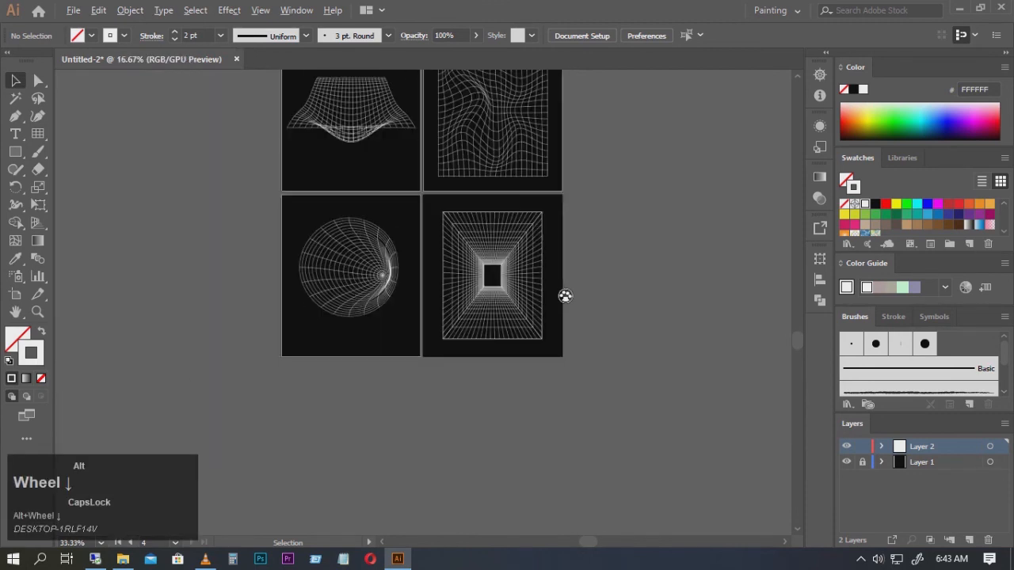
{"action": "scroll", "coordinate": [564, 286], "scroll_direction": "up", "scroll_amount": 3}
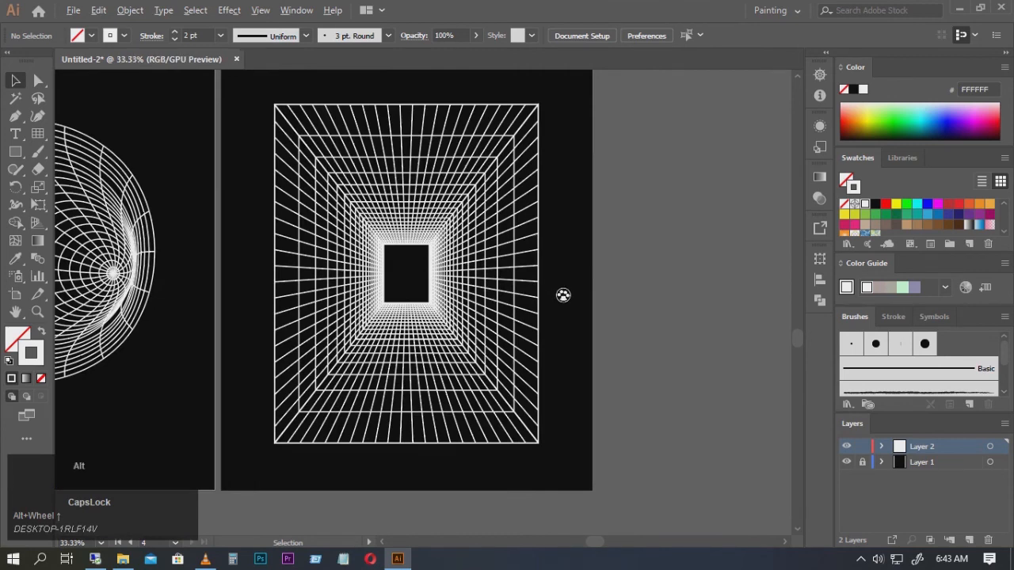
{"action": "scroll", "coordinate": [563, 291], "scroll_direction": "down", "scroll_amount": 2}
{"action": "scroll", "coordinate": [582, 344], "scroll_direction": "down", "scroll_amount": 1}
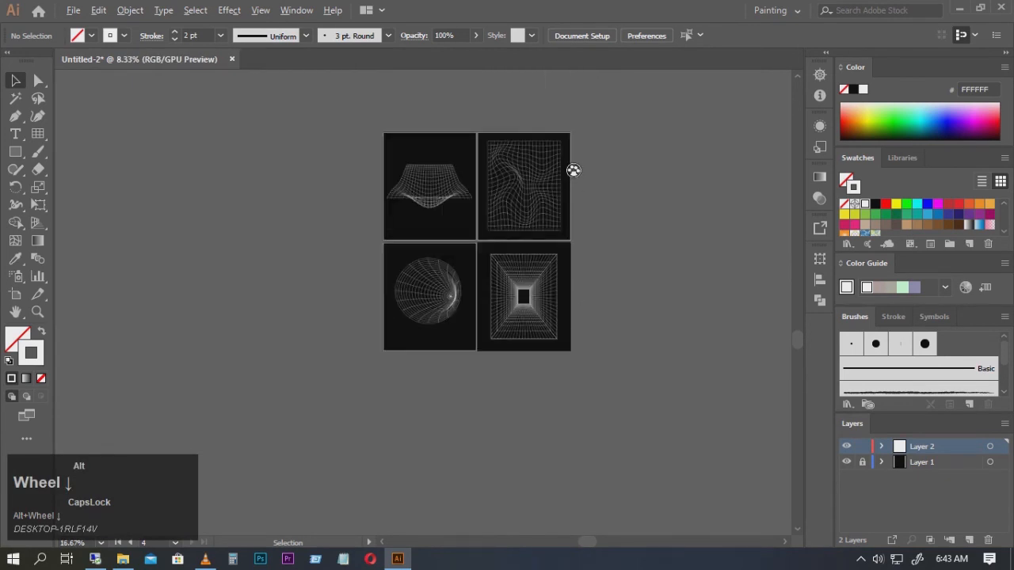
{"action": "scroll", "coordinate": [570, 169], "scroll_direction": "up", "scroll_amount": 2}
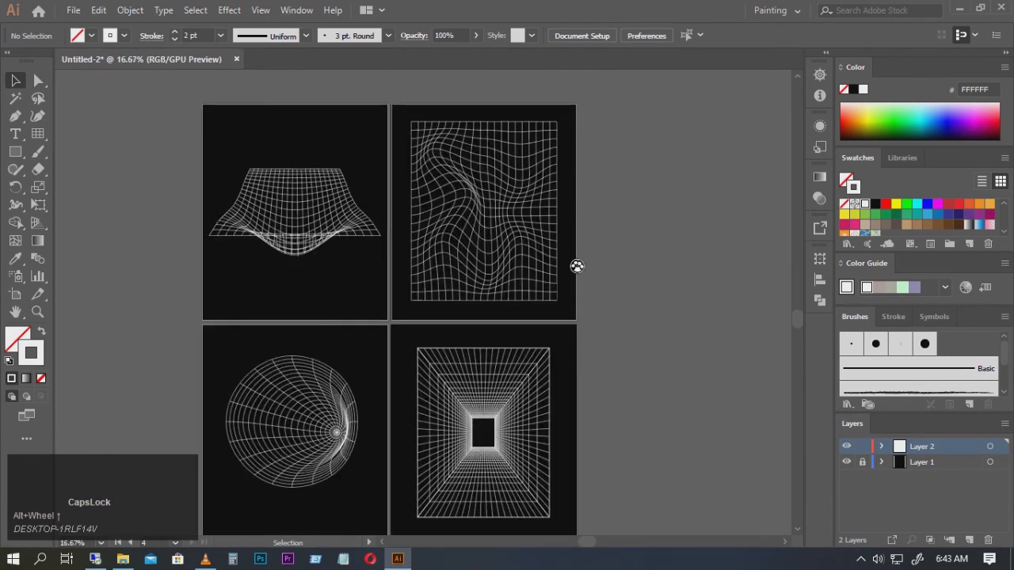
{"action": "scroll", "coordinate": [575, 253], "scroll_direction": "down", "scroll_amount": 1}
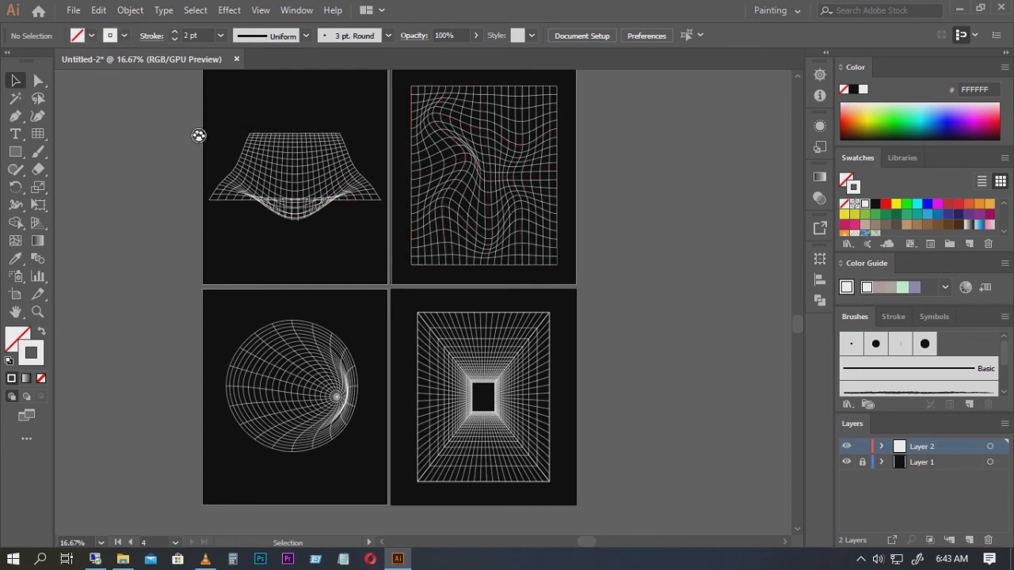
Look through the Envelope Distort commands, close them without choosing any, and view all four artboards together.
{"action": "left_click", "coordinate": [142, 11]}
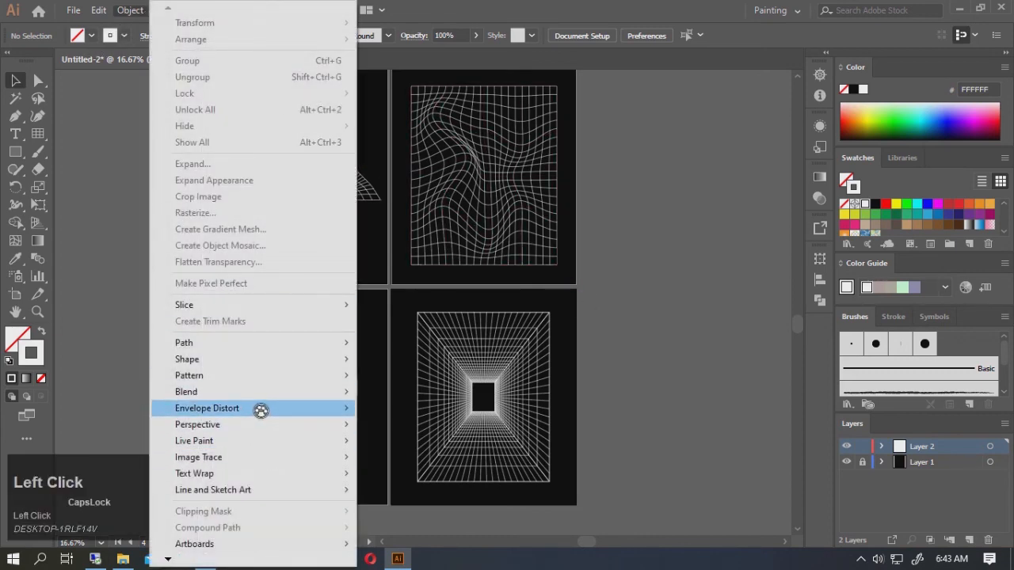
{"action": "mouse_move", "coordinate": [260, 410]}
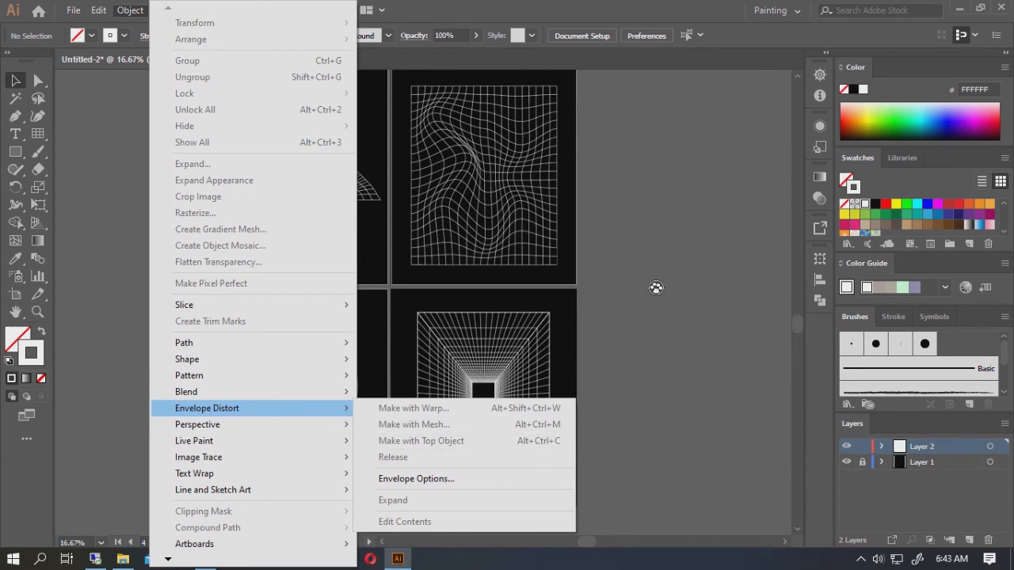
{"action": "left_click", "coordinate": [655, 288]}
{"action": "scroll", "coordinate": [576, 348], "scroll_direction": "down", "scroll_amount": 1, "text": "alt"}
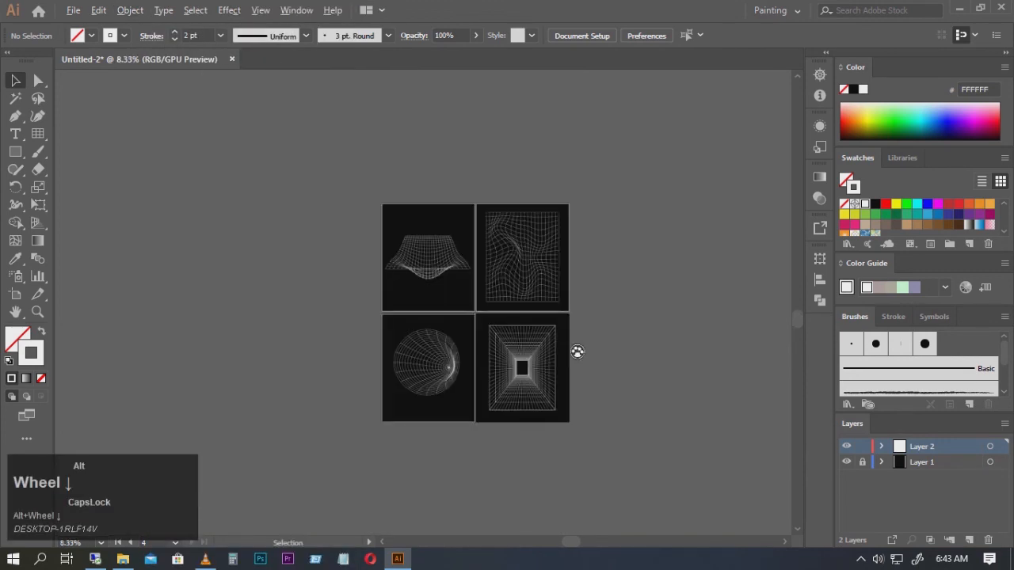
{"action": "scroll", "coordinate": [592, 356], "scroll_direction": "up", "scroll_amount": 1, "text": "alt"}
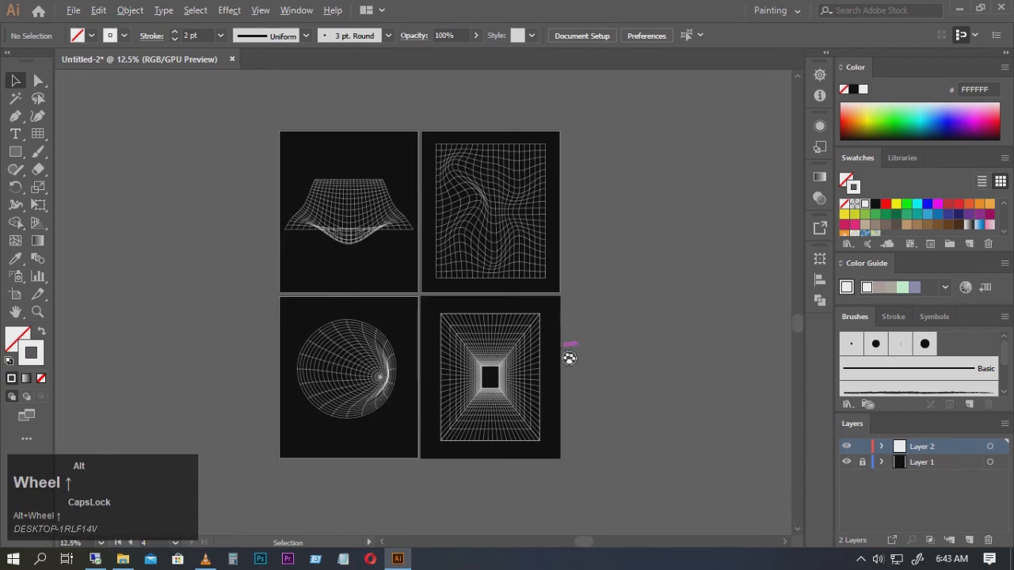